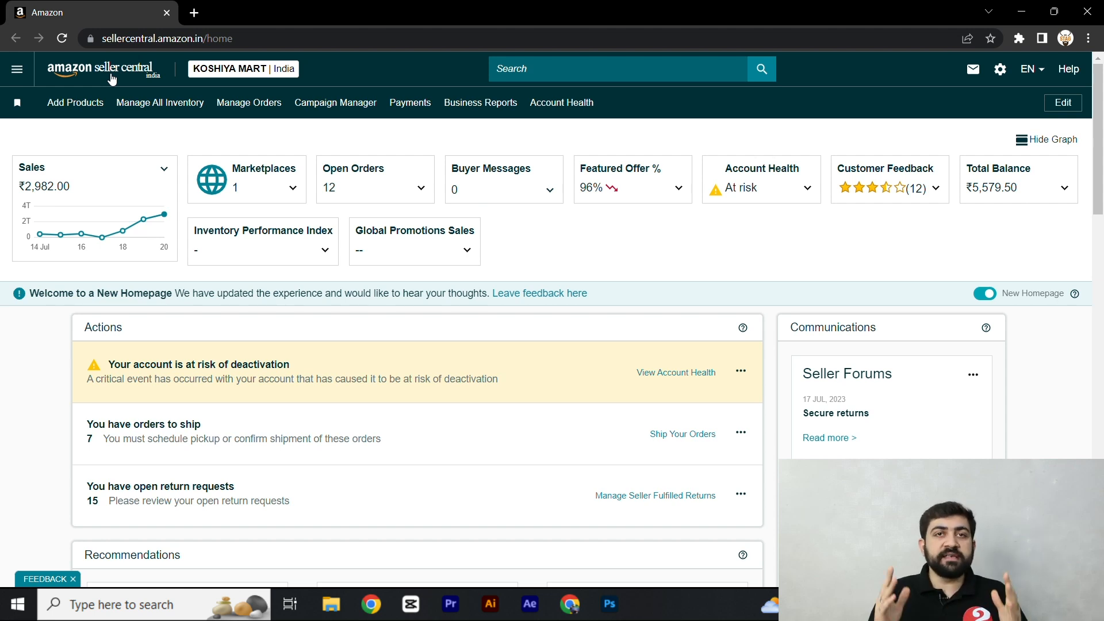
Step: Go to the advertising campaign manager and start creating a new sponsored ads report
click(17, 69)
mouse_move(85, 216)
click(244, 239)
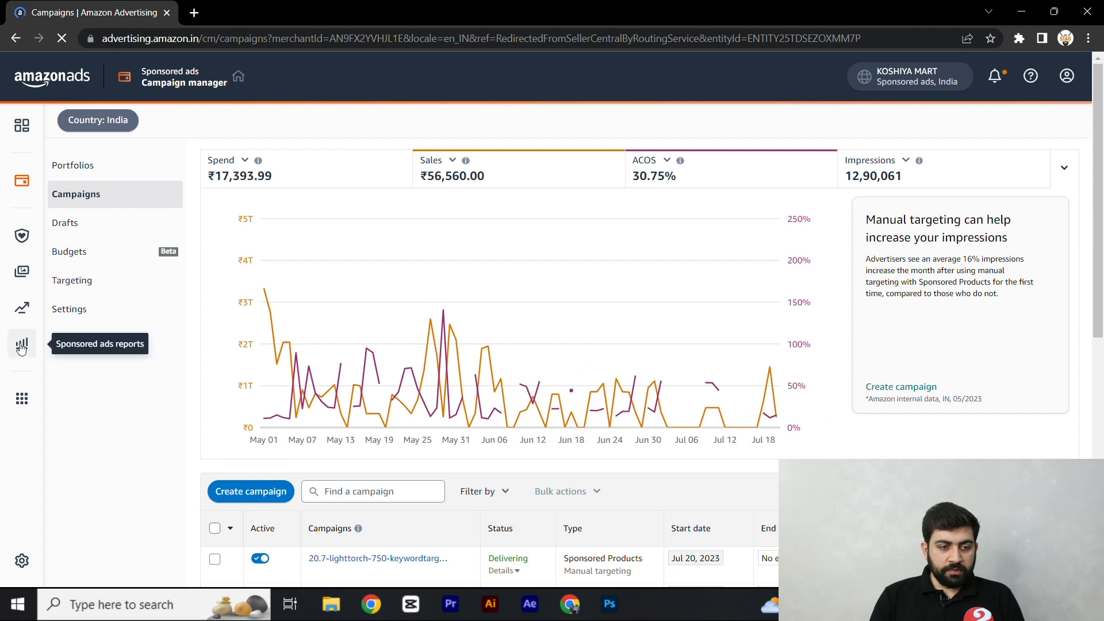
click(23, 345)
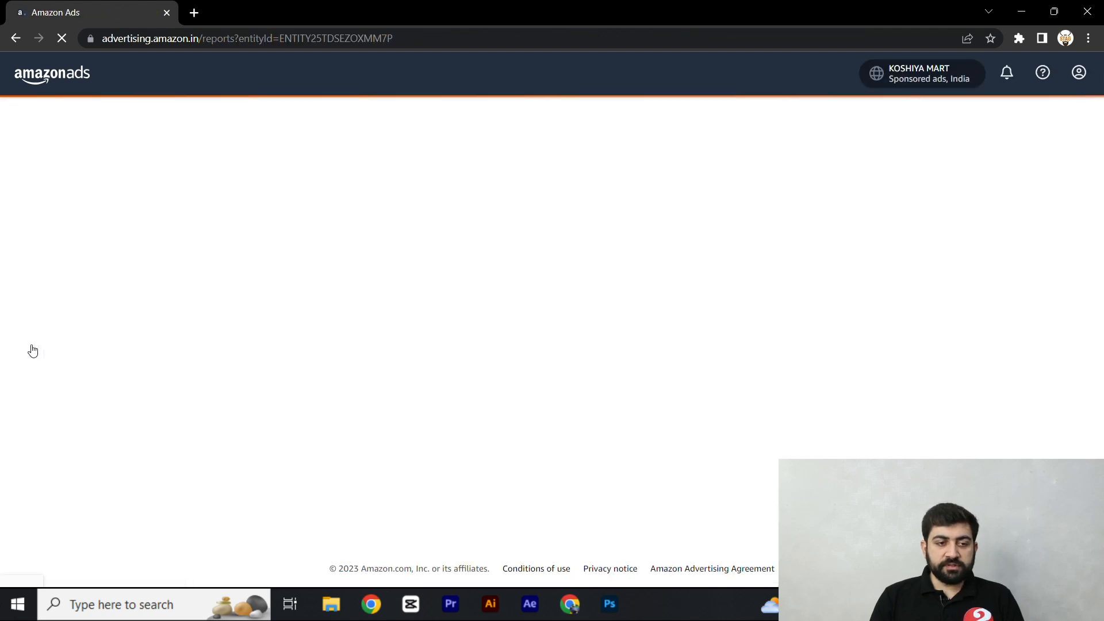
click(112, 163)
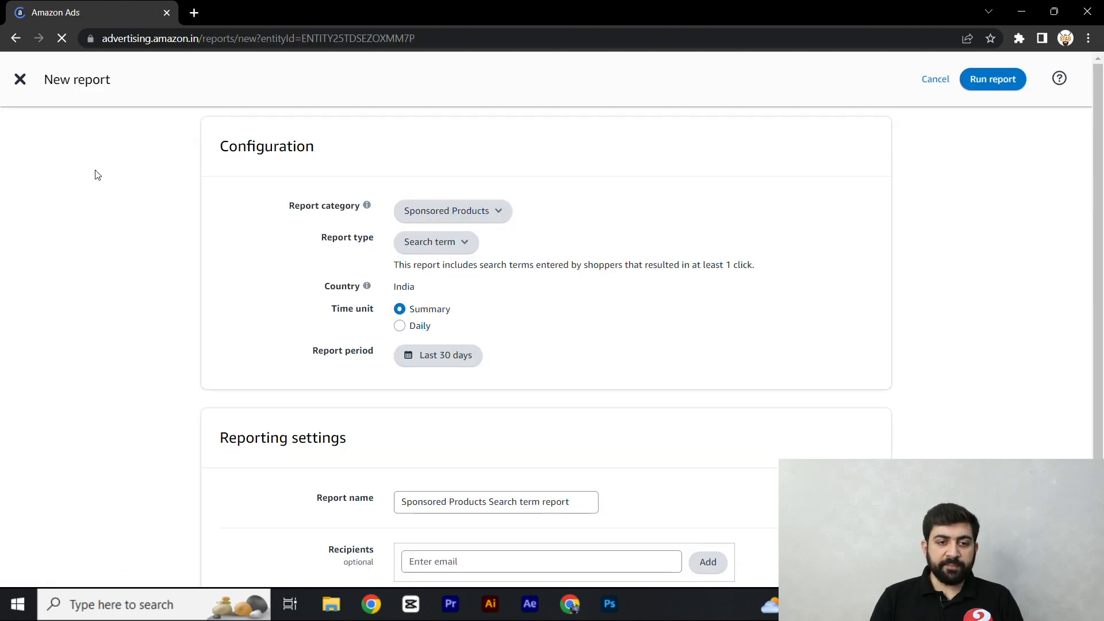
Step: Set the report period to 16 May 2023 - 20 July 2023 and run the Sponsored Products Search term report
click(480, 228)
click(480, 224)
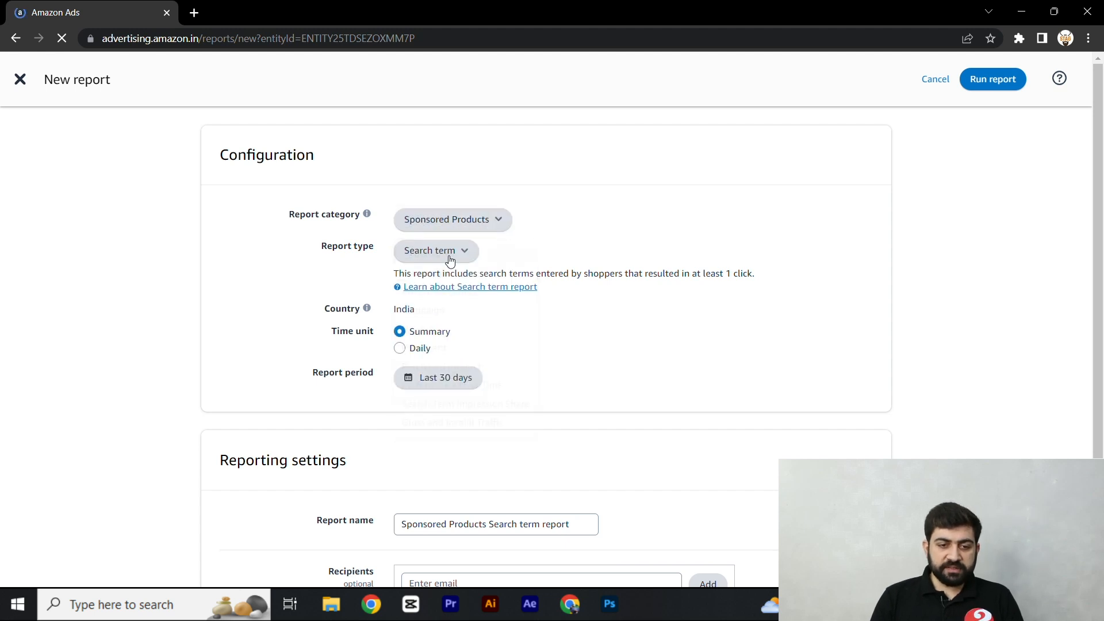
click(421, 374)
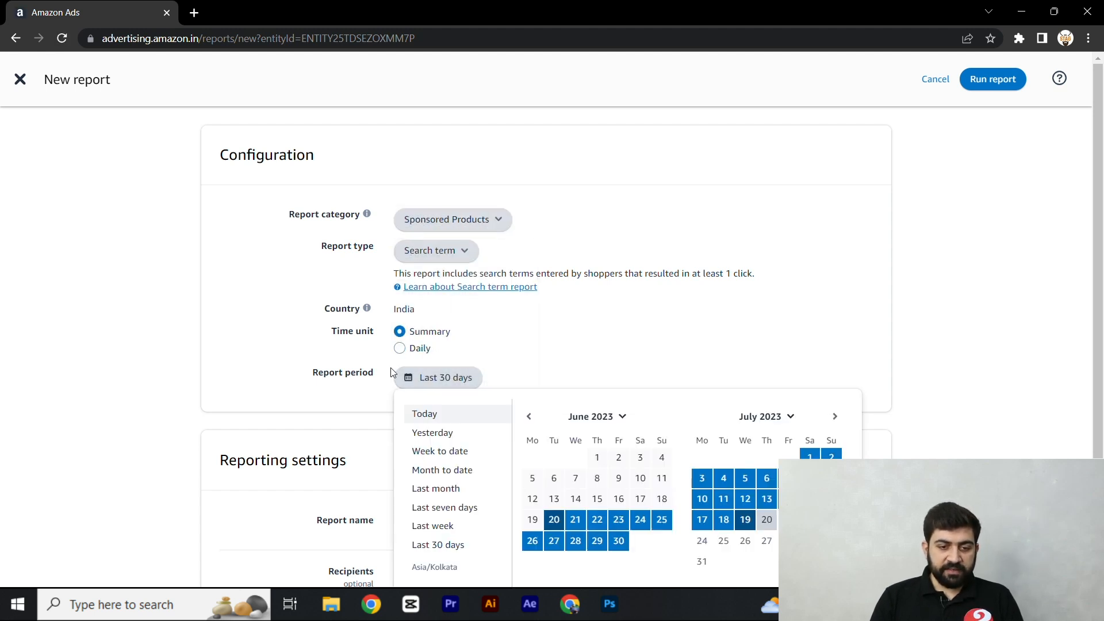
click(529, 416)
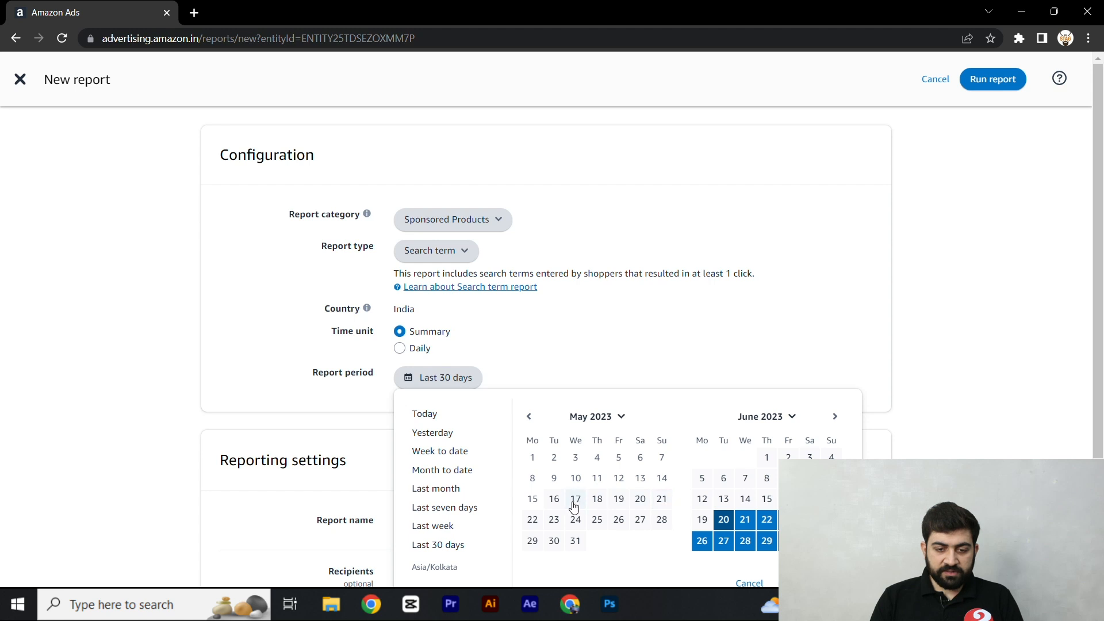
click(554, 499)
scroll(661, 500, down, 3)
click(835, 272)
click(766, 375)
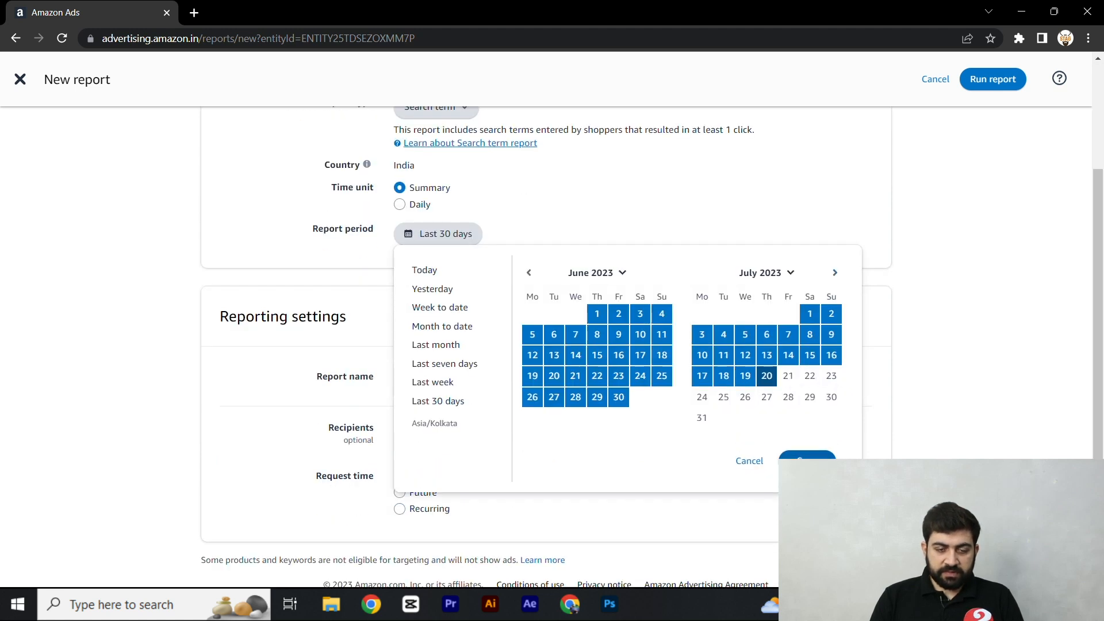
click(802, 454)
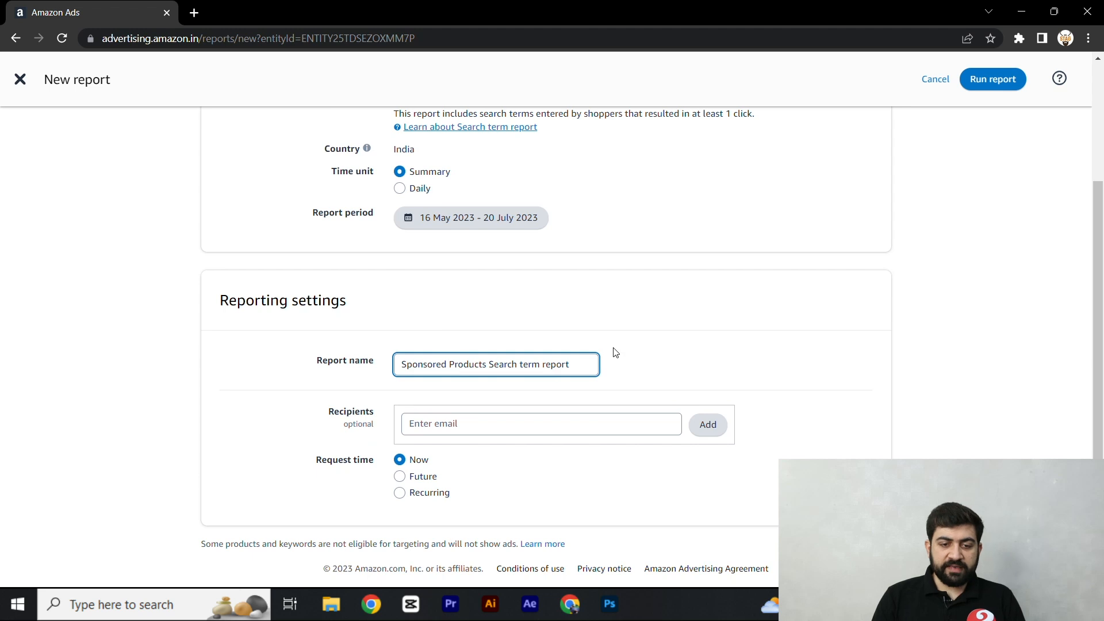
click(431, 429)
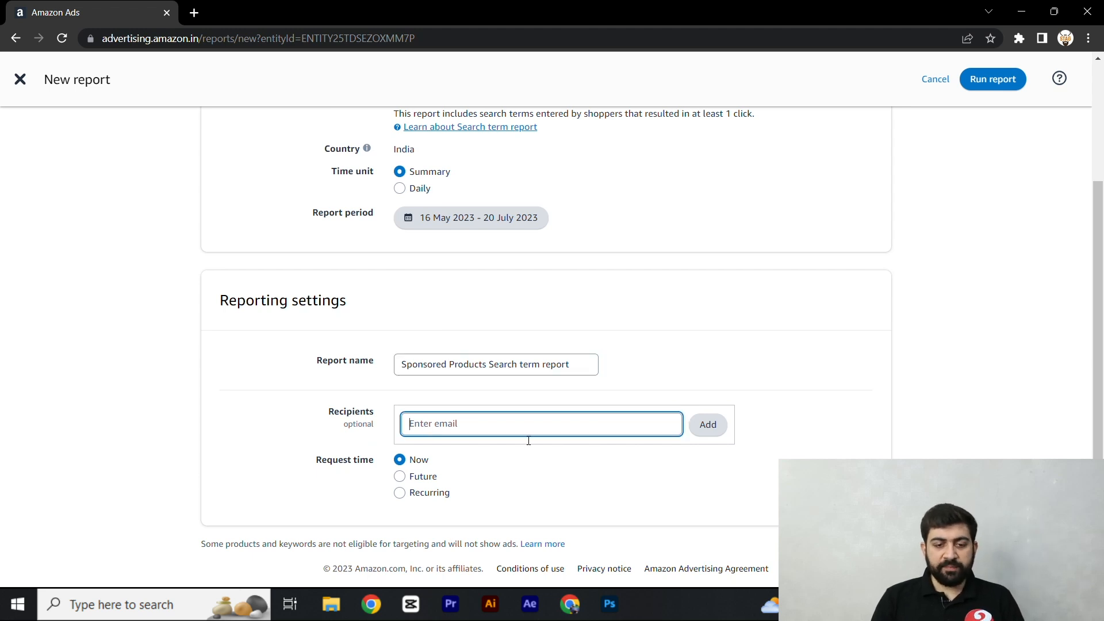
click(993, 89)
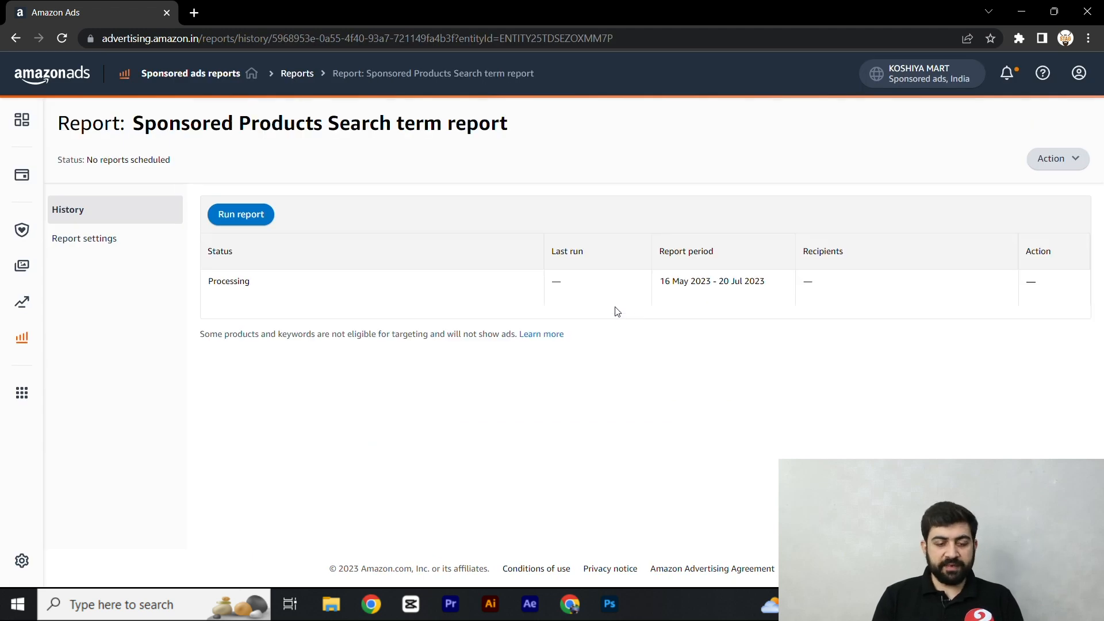
Step: Refresh the report history until the report can be downloaded, and open the downloaded spreadsheet file
key(F5)
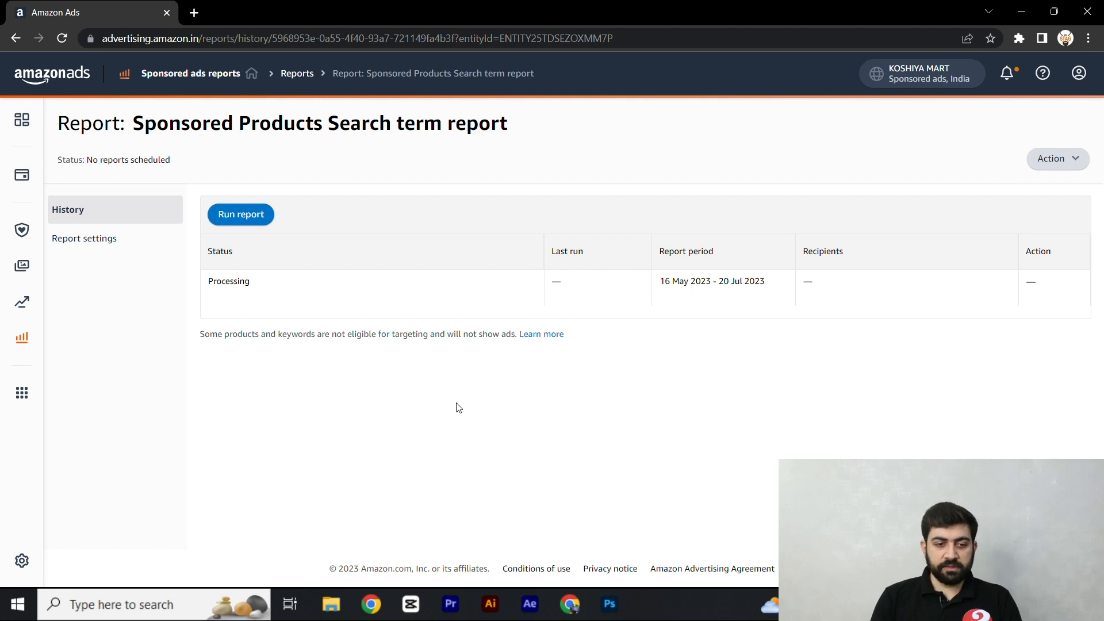
key(F5)
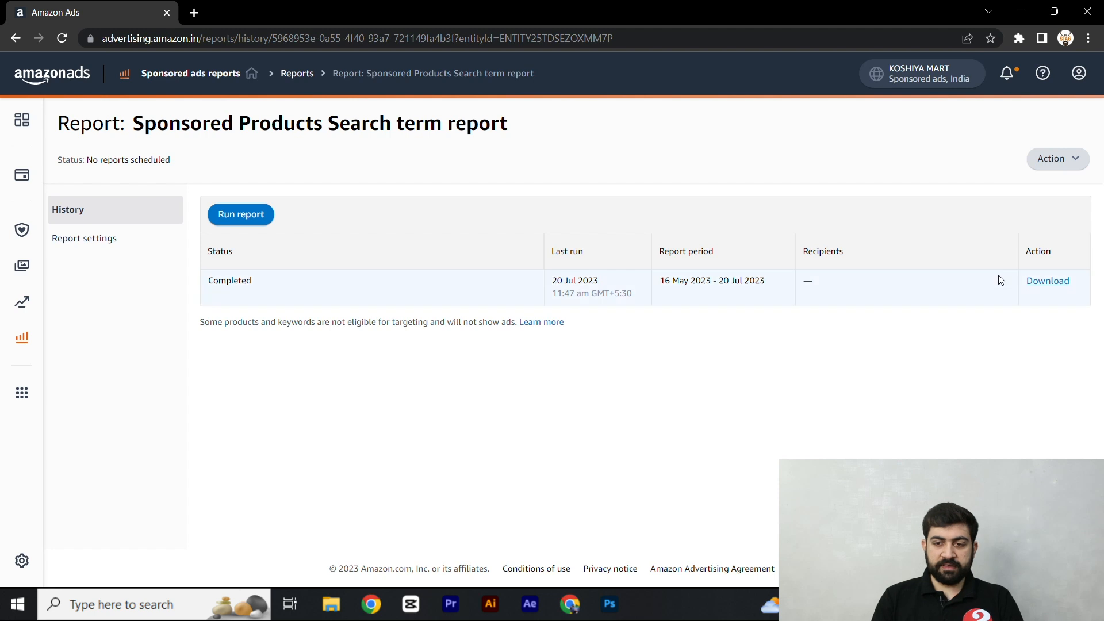
click(1058, 284)
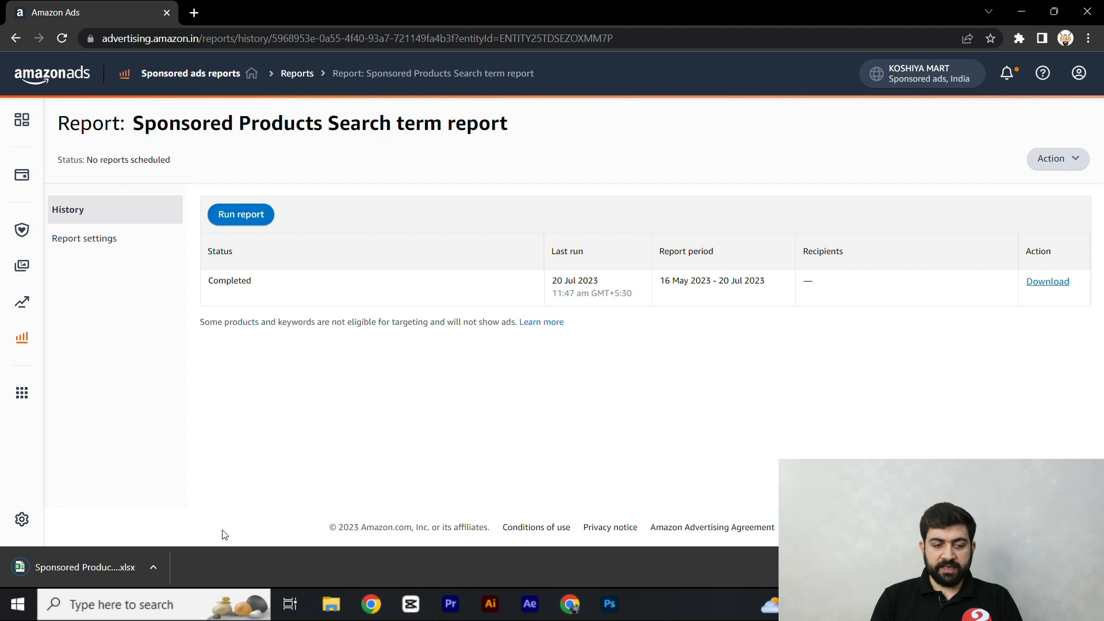
click(107, 566)
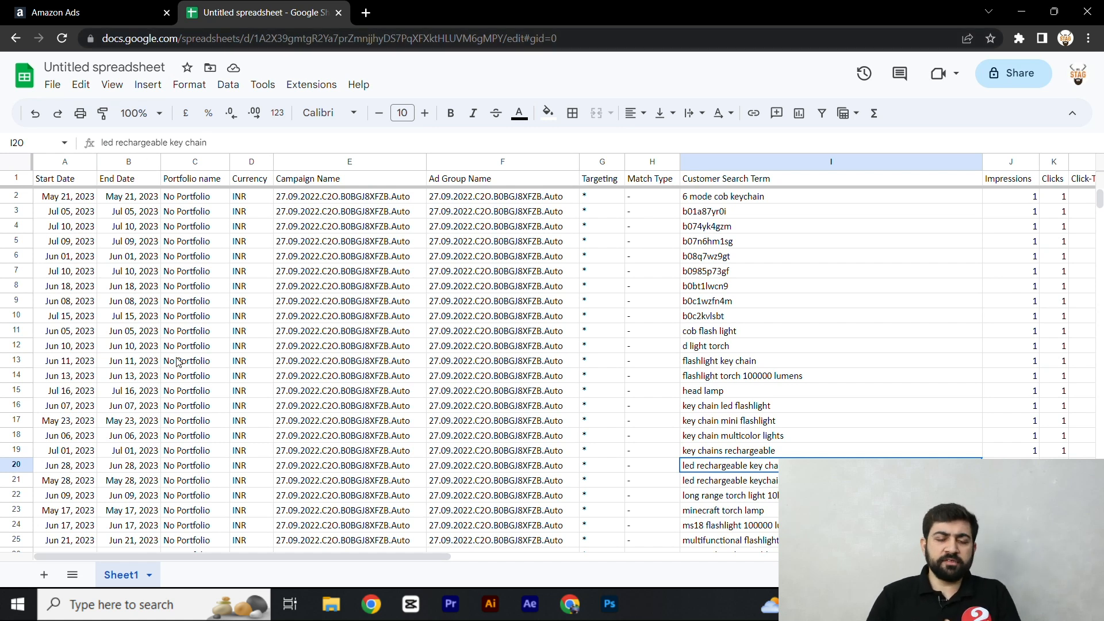
Step: Sort the whole range A1:X1301 of the report spreadsheet by column L in Z→A order
key(ctrl+a)
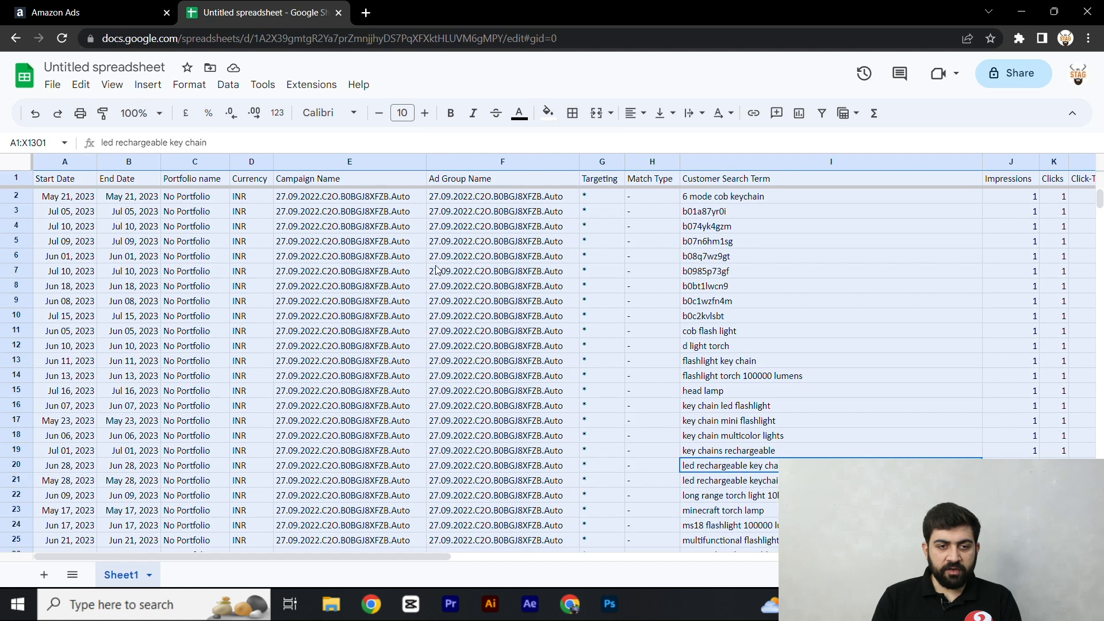
click(228, 85)
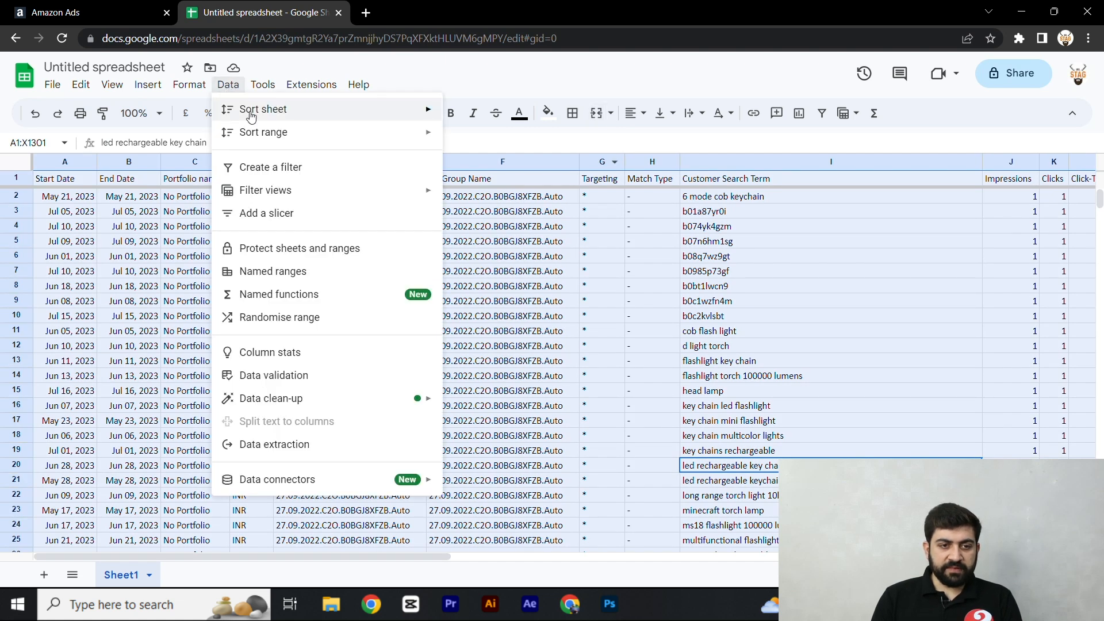
mouse_move(270, 132)
click(505, 202)
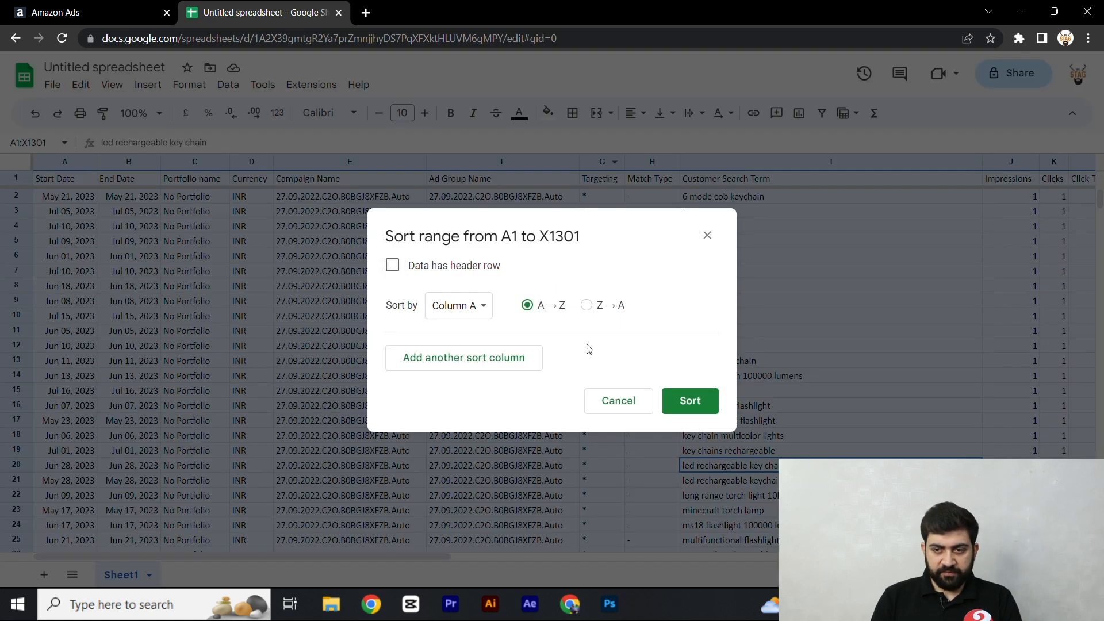
click(506, 311)
click(475, 557)
click(586, 304)
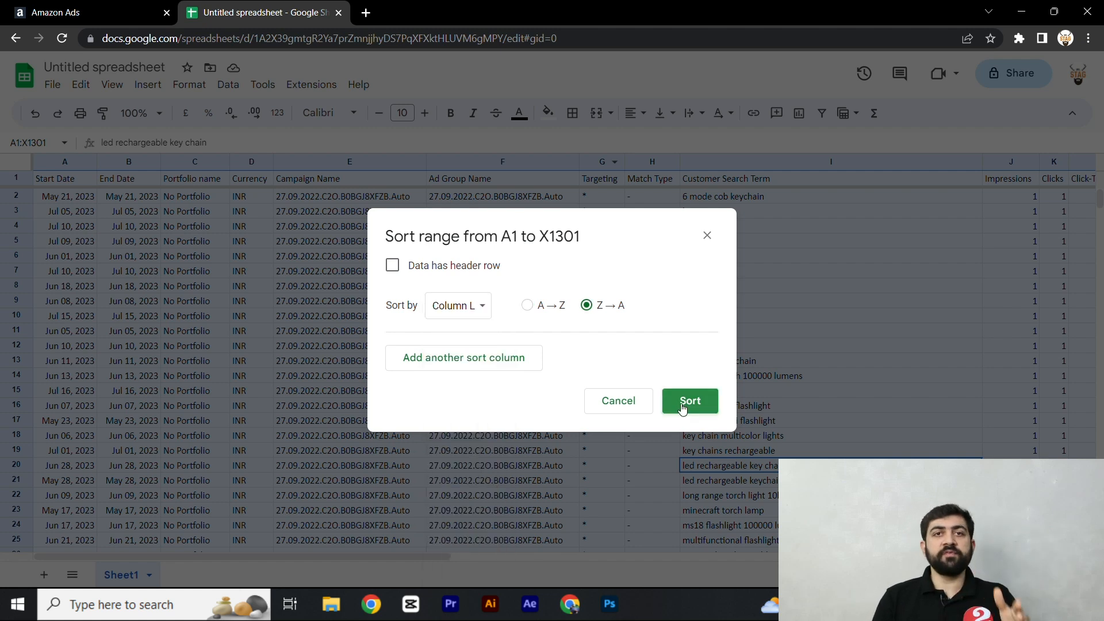
click(682, 407)
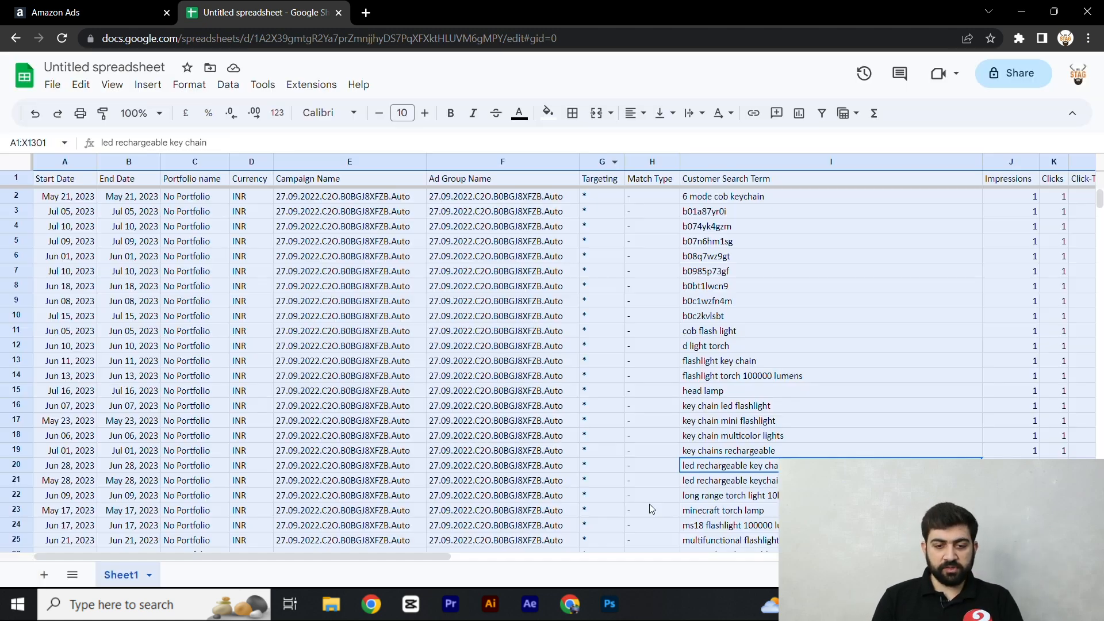
Step: Delete rows 739 to 1301, which hold the search terms with a click-thru rate of 10% or less
drag(444, 554, 674, 554)
click(660, 390)
drag(601, 196, 600, 420)
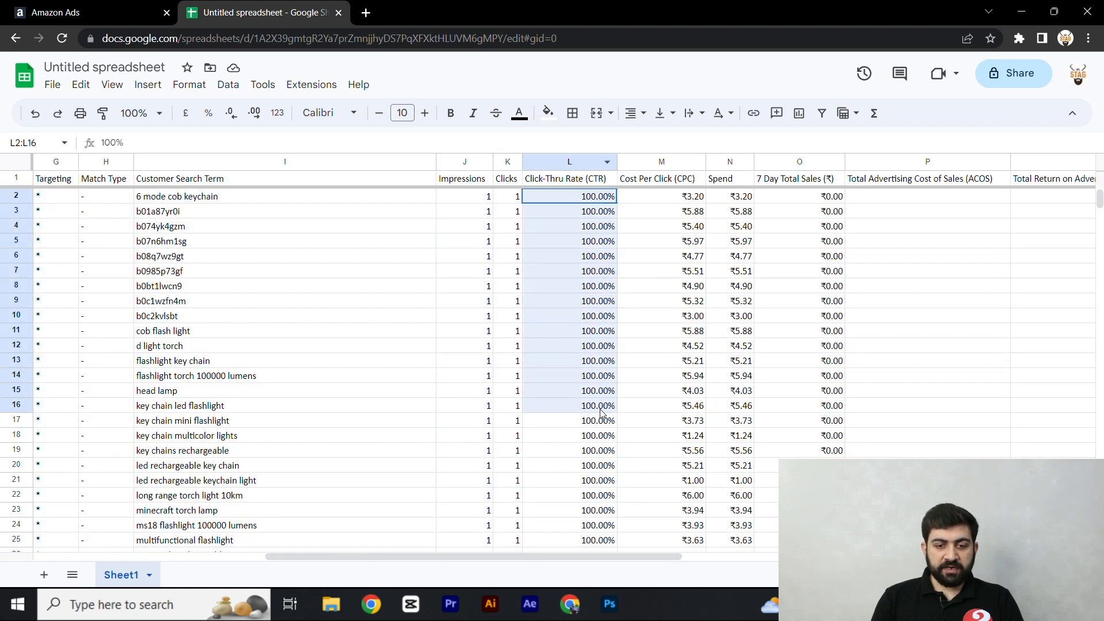
drag(598, 555, 506, 553)
drag(1100, 200, 1099, 383)
scroll(1092, 368, up, 1)
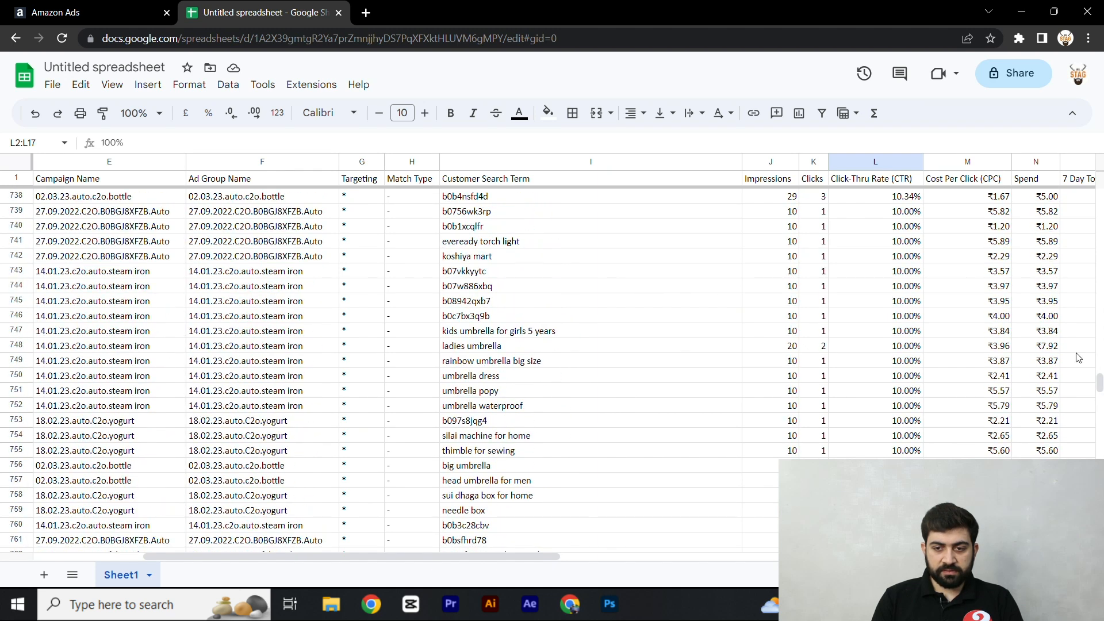
scroll(927, 246, up, 1)
click(918, 268)
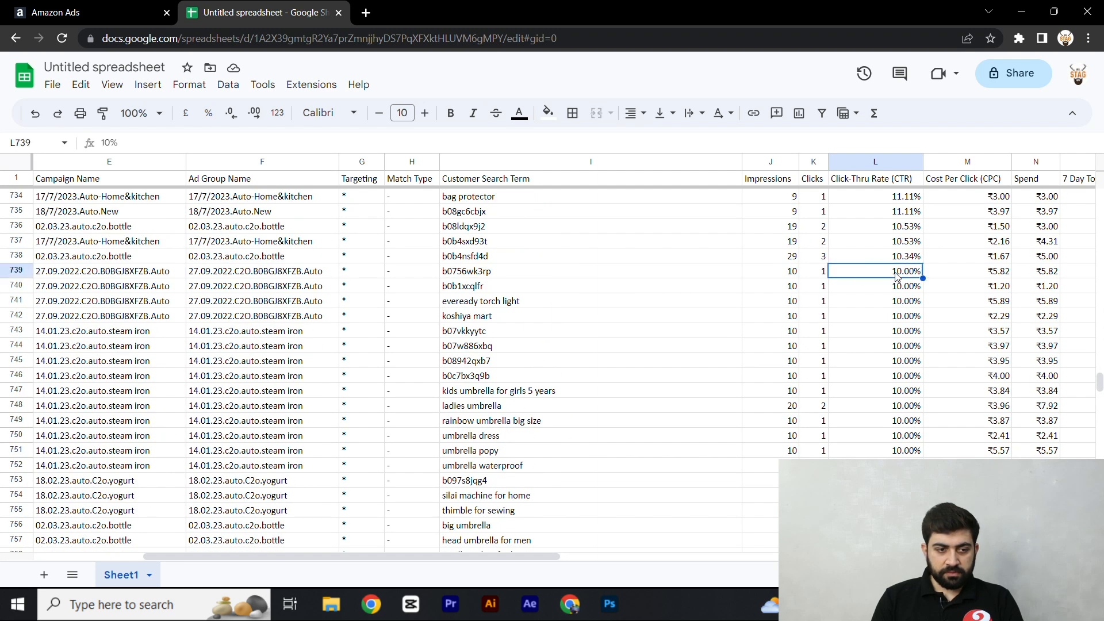
click(23, 270)
drag(1099, 382, 1100, 526)
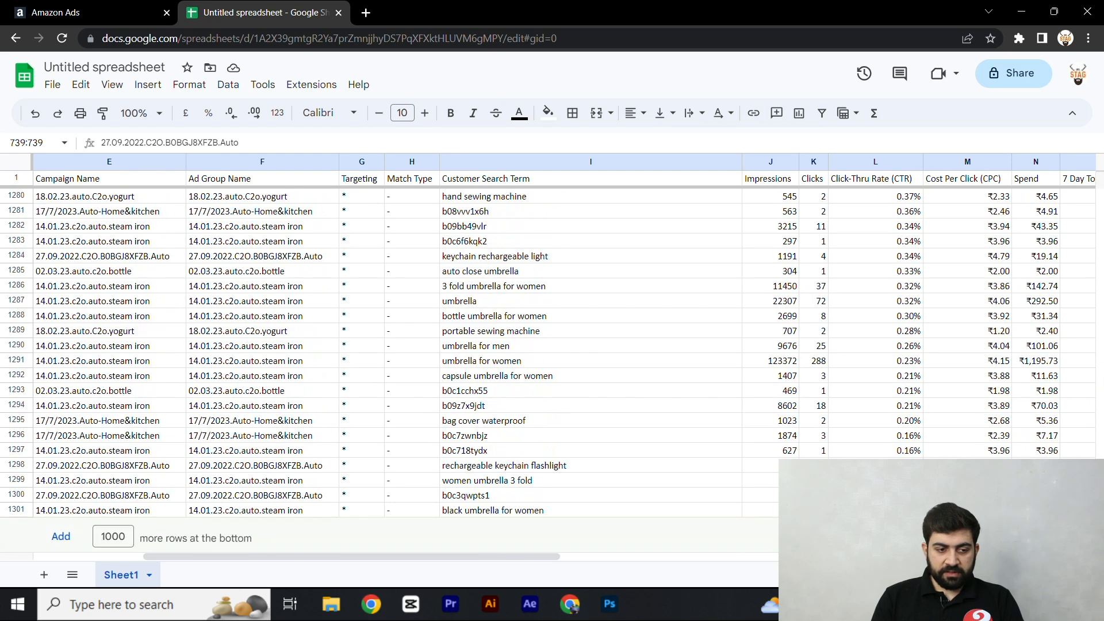
shift+click(20, 511)
right_click(20, 510)
click(72, 296)
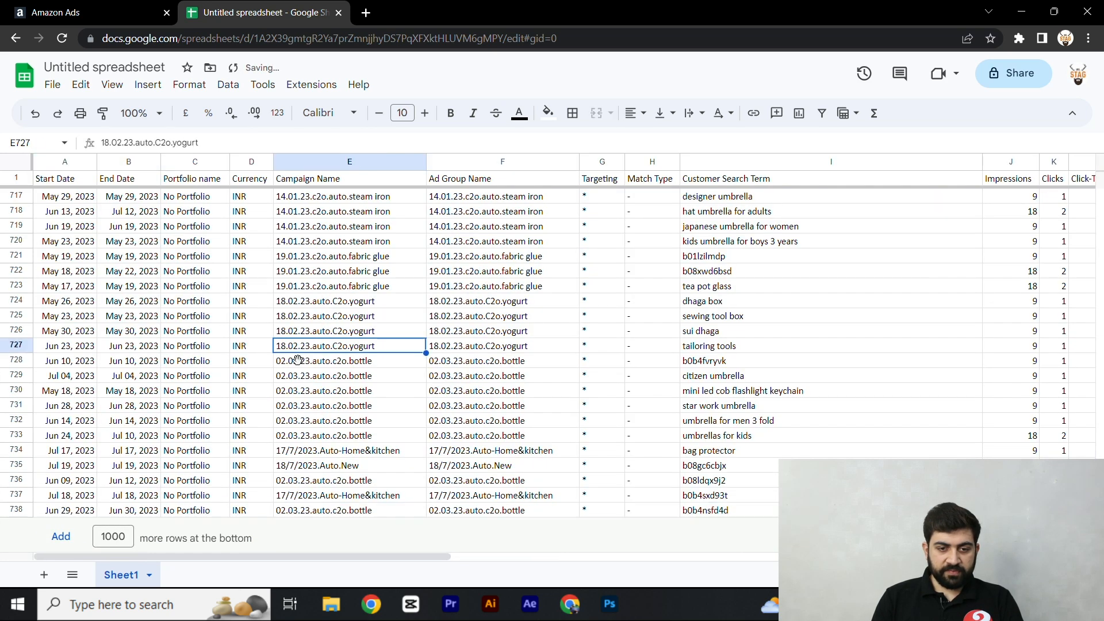
Step: Sort the remaining range A1:X738 by column K (Clicks) in Z→A order
scroll(287, 351, up, 20)
scroll(288, 351, up, 10)
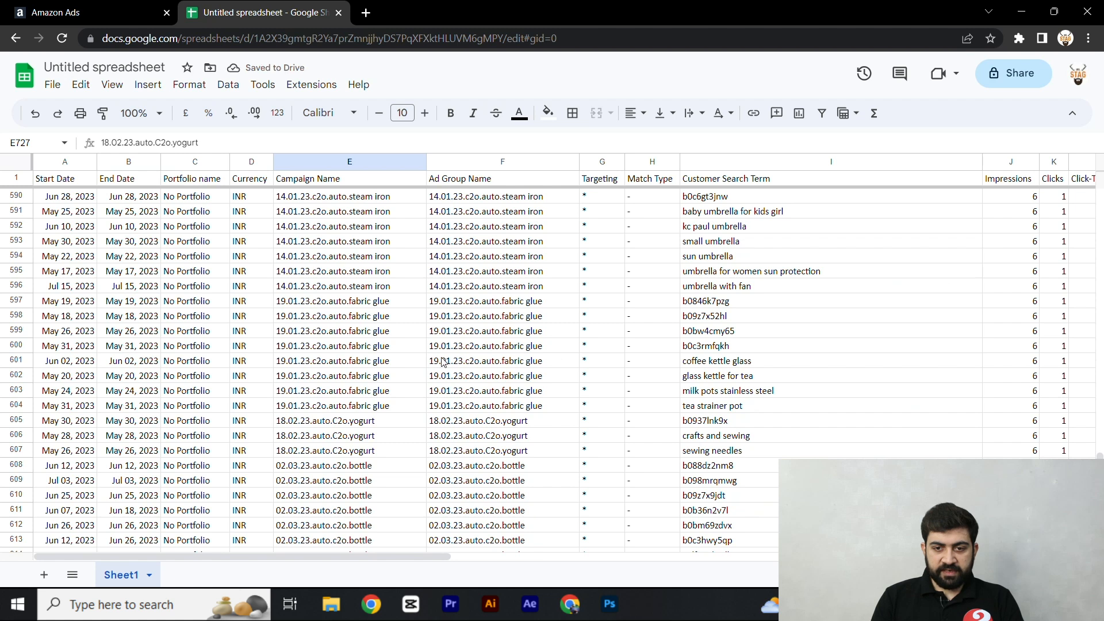
key(ctrl+a)
click(227, 85)
mouse_move(253, 130)
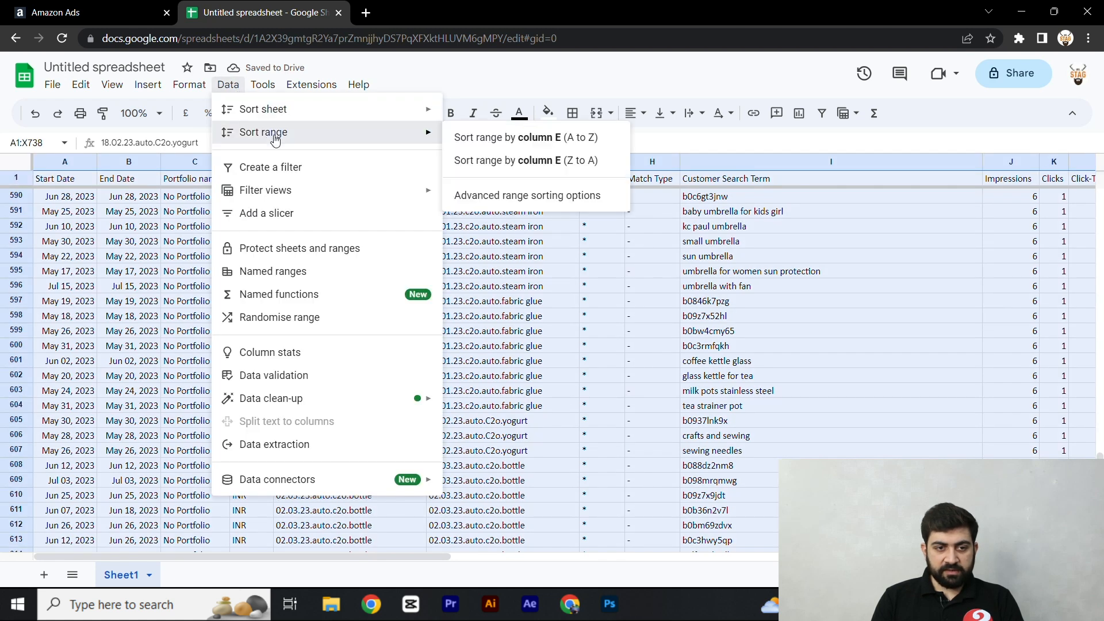
click(519, 191)
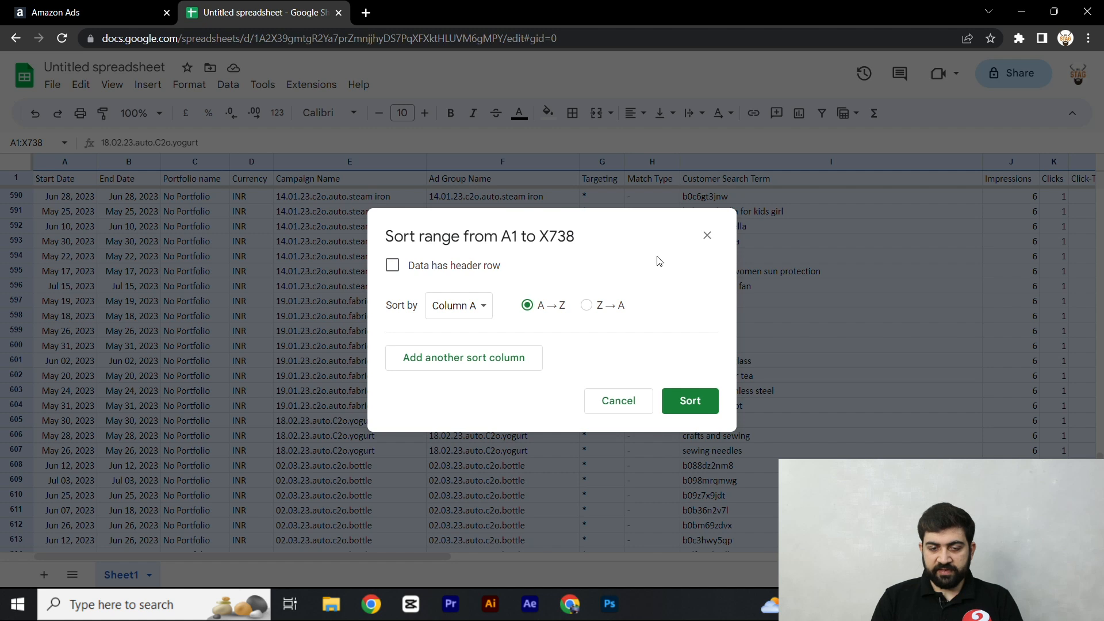
click(487, 304)
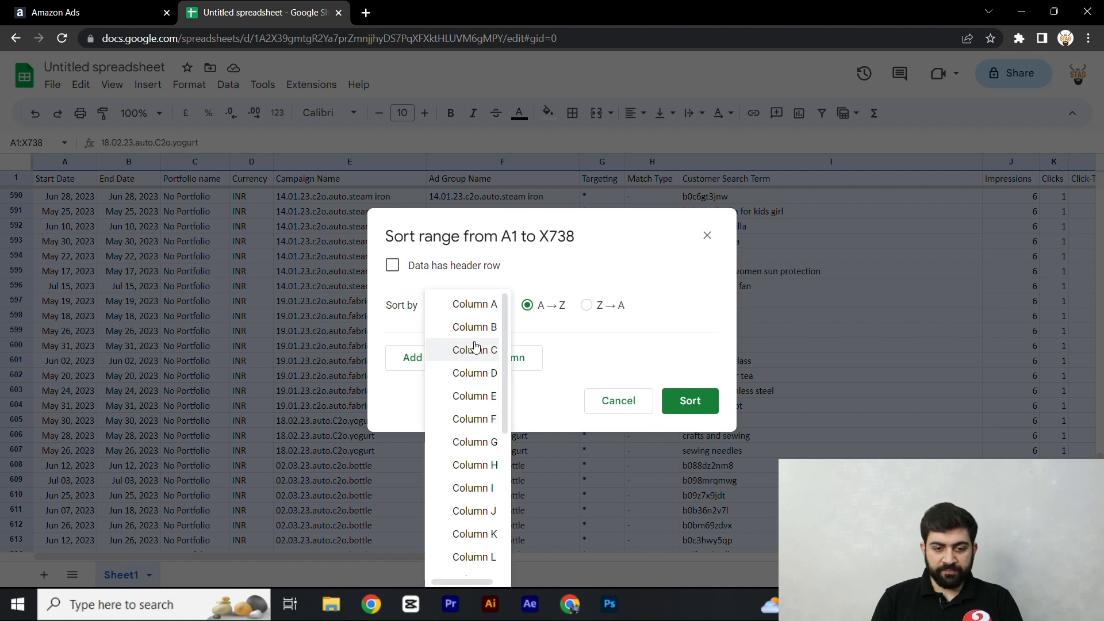
click(479, 535)
click(586, 307)
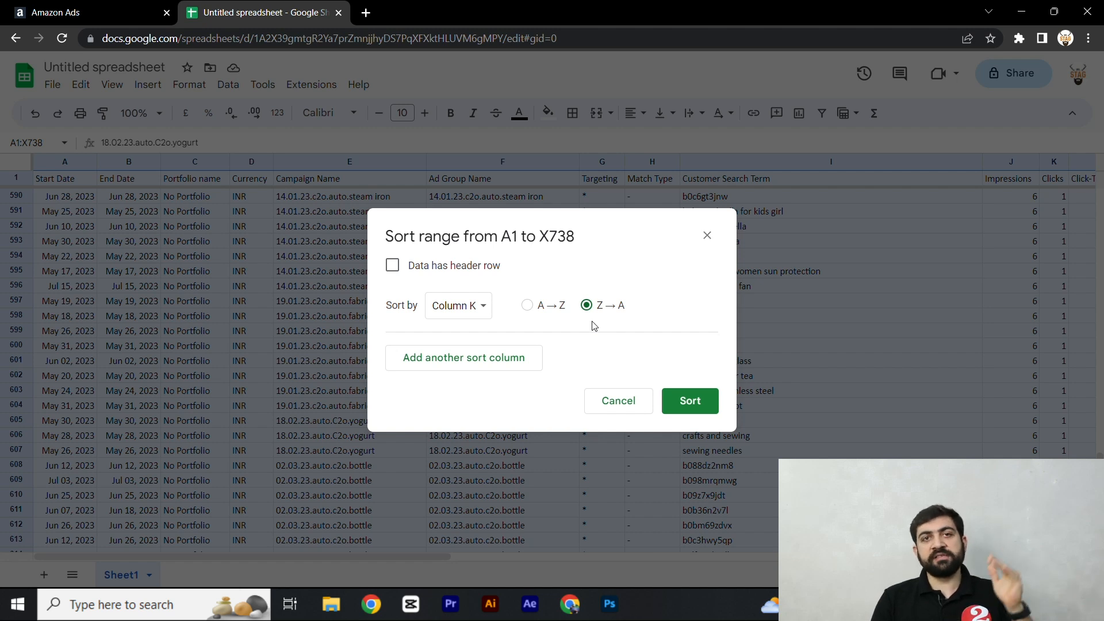
click(690, 401)
Step: Examine the customer search terms with the most clicks in the first rows of the sheet
click(766, 411)
scroll(766, 412, up, 5)
drag(1099, 451, 1063, 331)
click(913, 449)
mouse_move(374, 554)
mouse_down()
mouse_move(461, 554)
mouse_move(372, 553)
mouse_up()
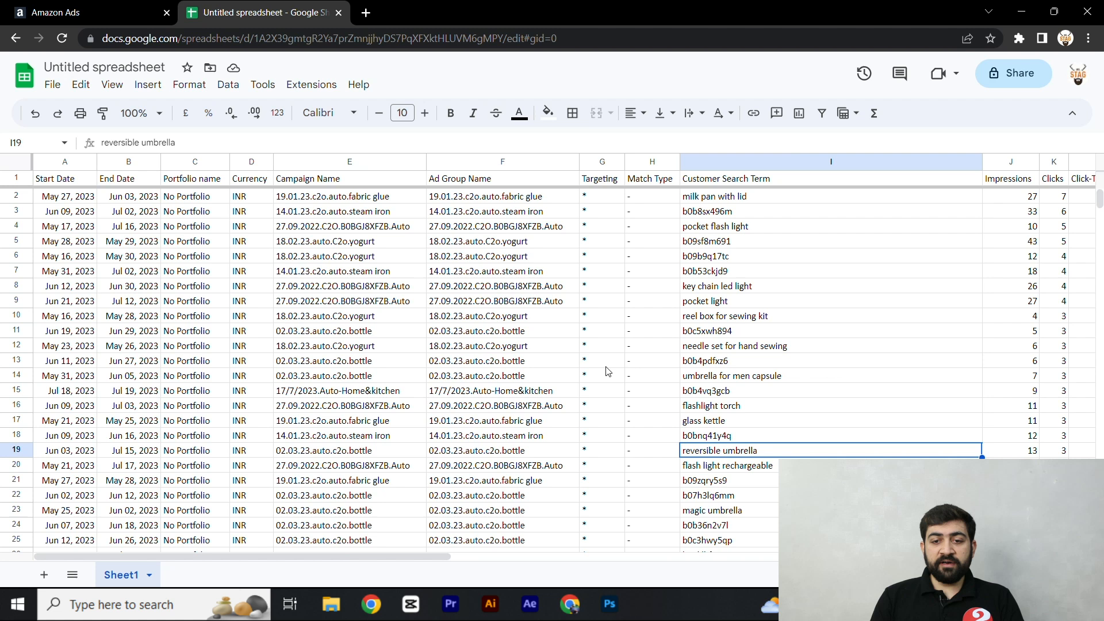
click(719, 199)
click(721, 230)
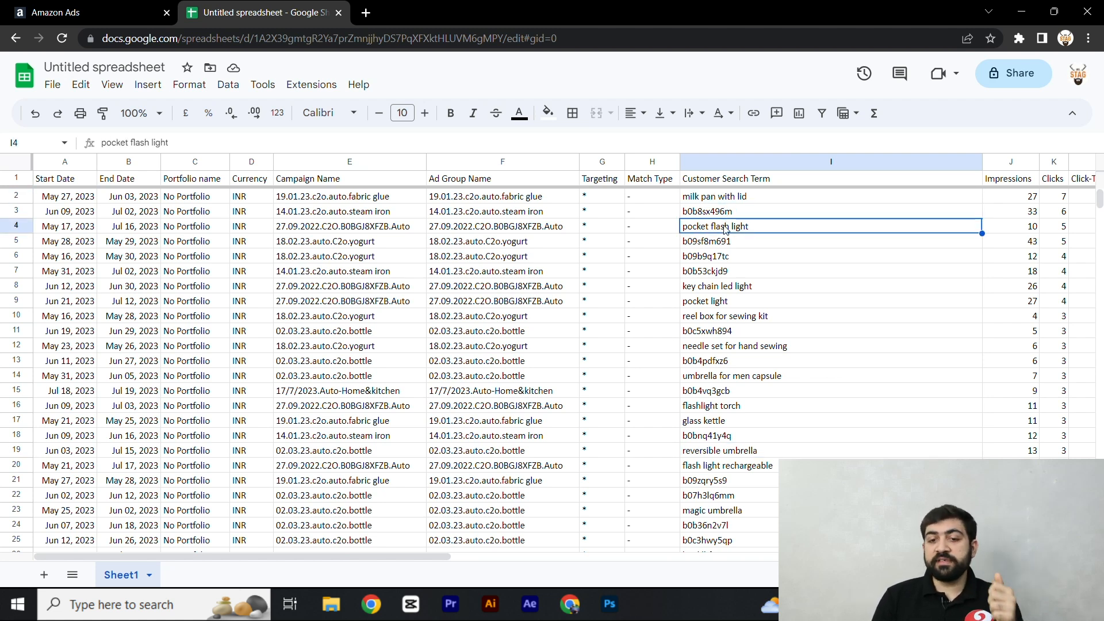
Step: Copy the customer search term b0b8sx496m from row 3 and open amazon.in in a new browser tab
click(729, 214)
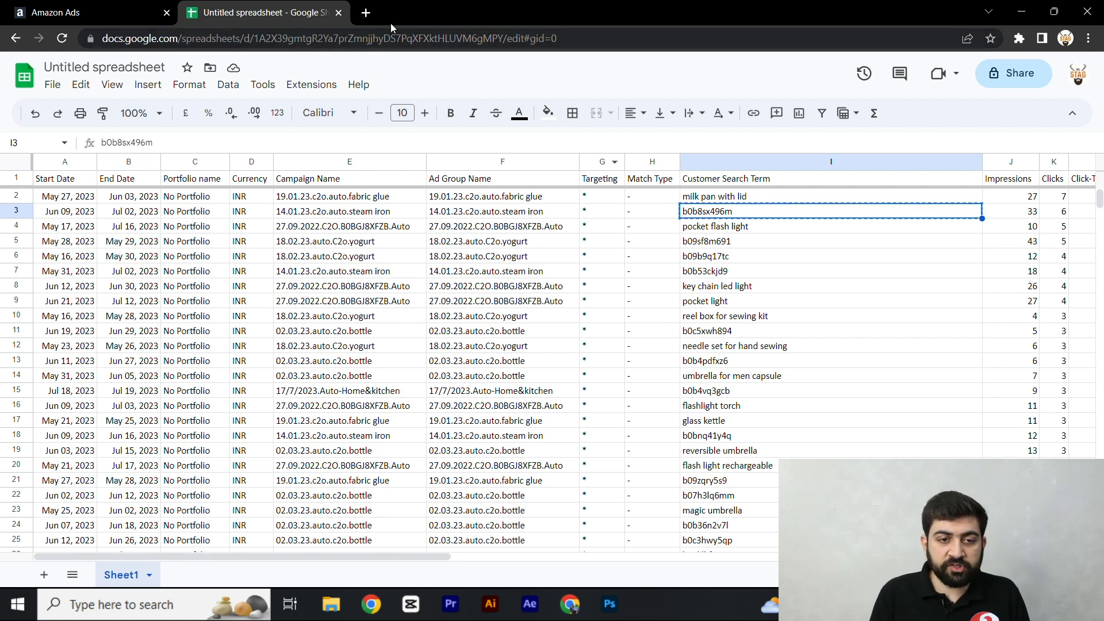
click(366, 12)
text(amazon)
key(Return)
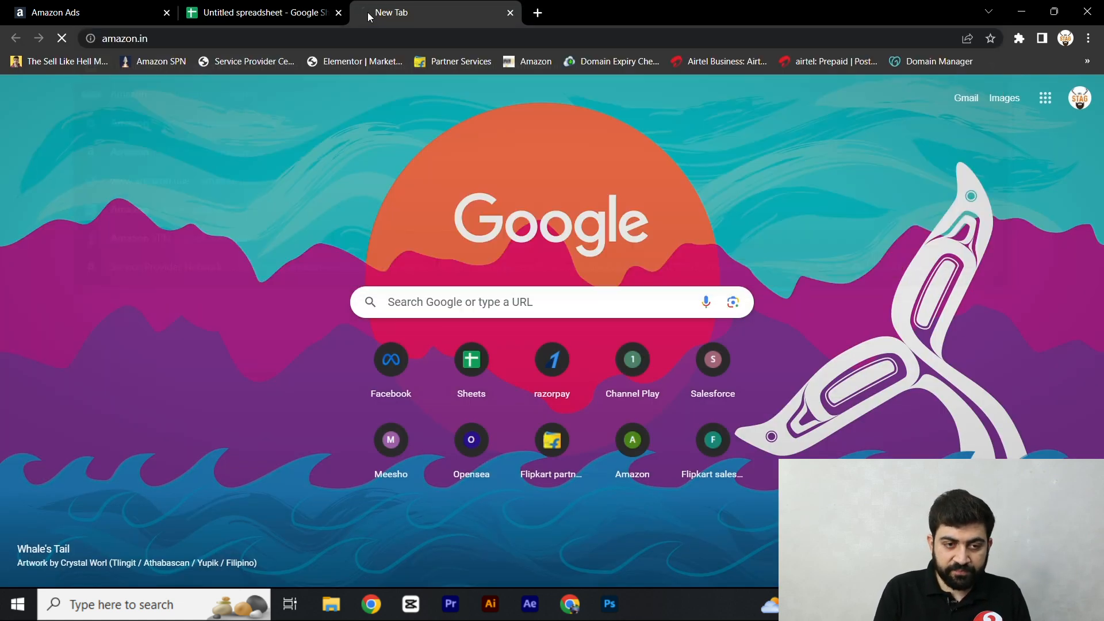
Step: Search Amazon for the product code b0b8sx496m and look through the results page
click(281, 7)
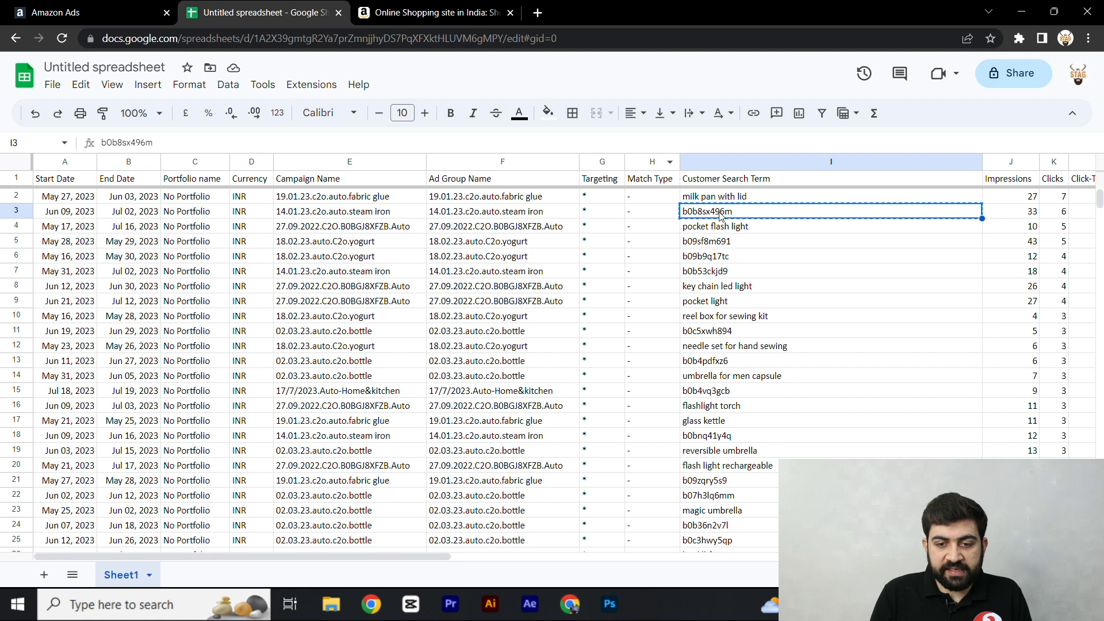
click(430, 12)
click(356, 81)
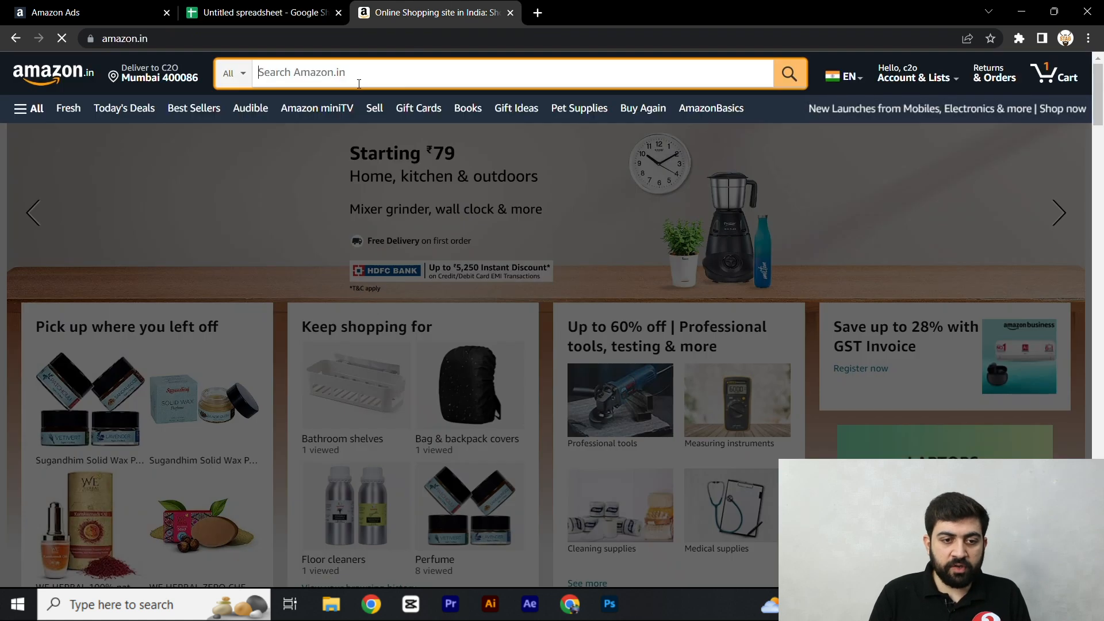
text(b0b8sx496m)
key(Return)
scroll(278, 305, down, 10)
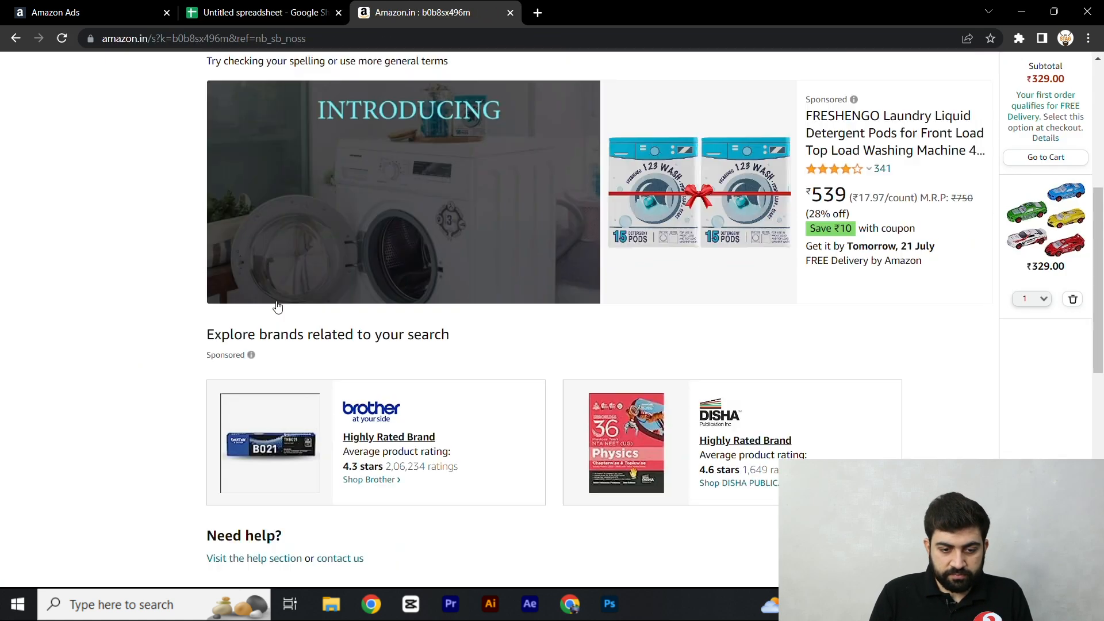
scroll(224, 308, down, 2)
scroll(220, 305, up, 12)
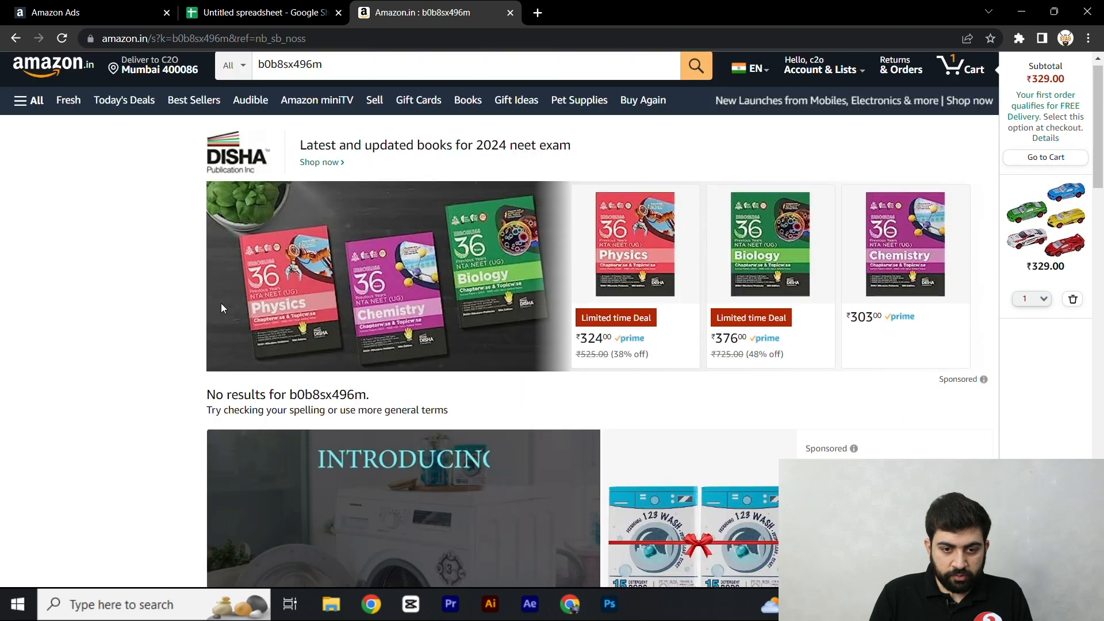
scroll(506, 322, down, 2)
Step: Copy the search term b09sf8m691 from row 5 of the report and search Amazon for it
click(259, 12)
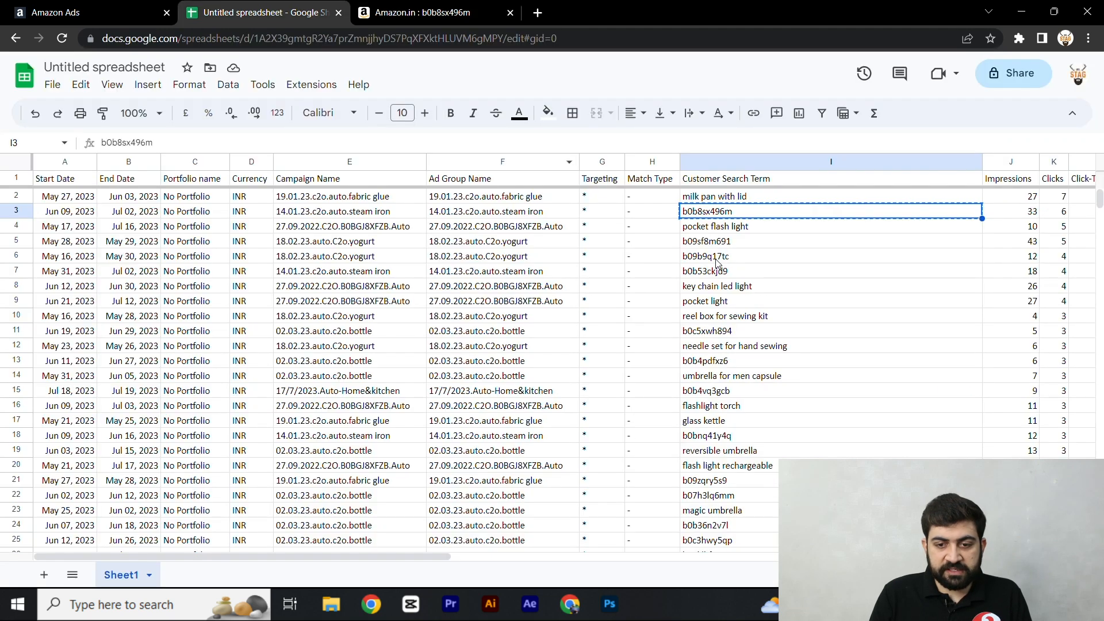
click(726, 244)
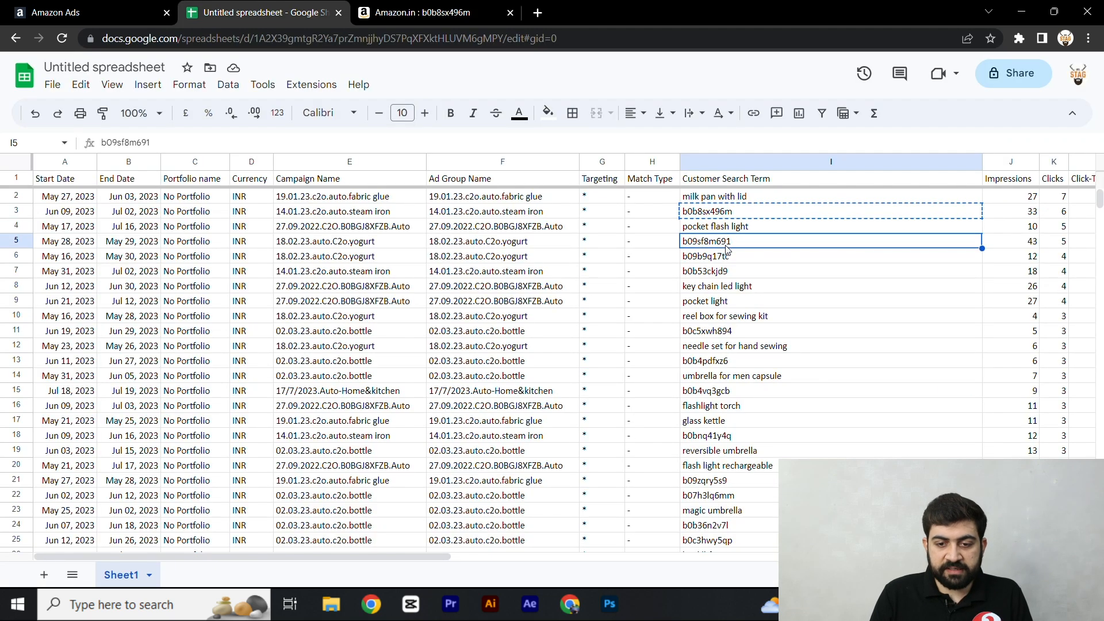
click(454, 13)
click(335, 78)
key(ctrl+a)
key(ctrl+v)
key(Return)
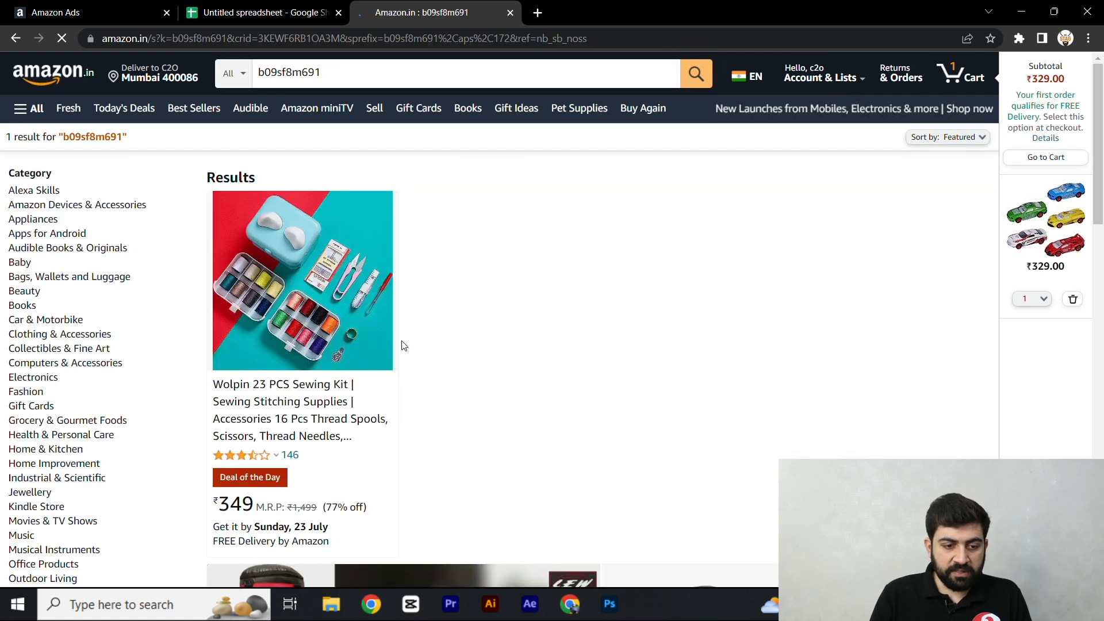
Step: Look up the row 6 search term b09b9q17tc from the report on Amazon
click(292, 12)
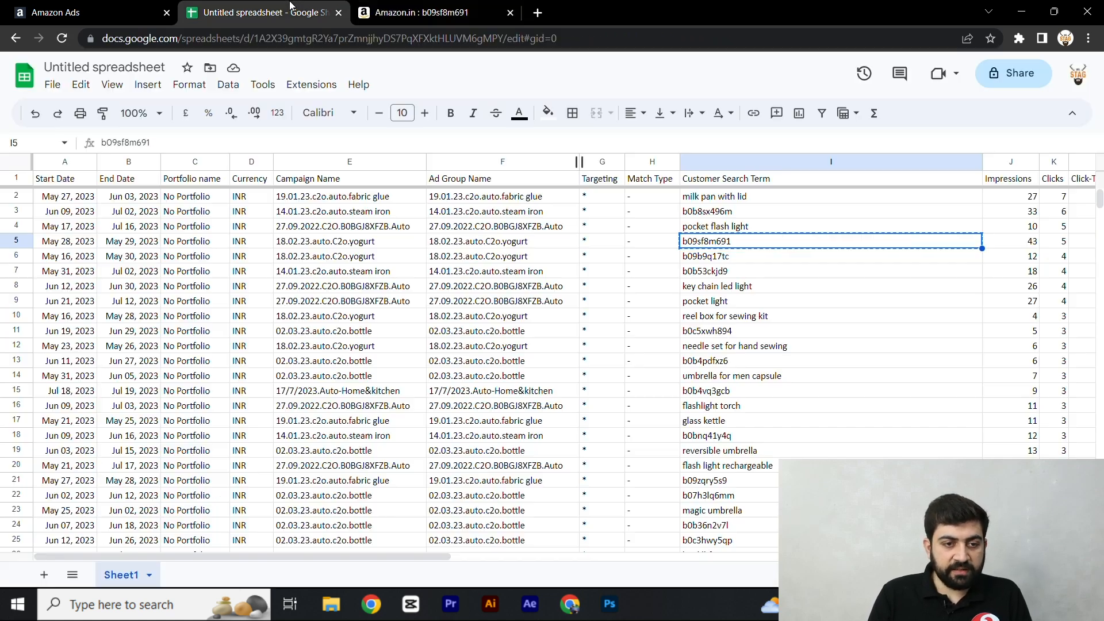
click(454, 12)
click(321, 86)
key(ctrl+a)
key(ctrl+v)
key(Return)
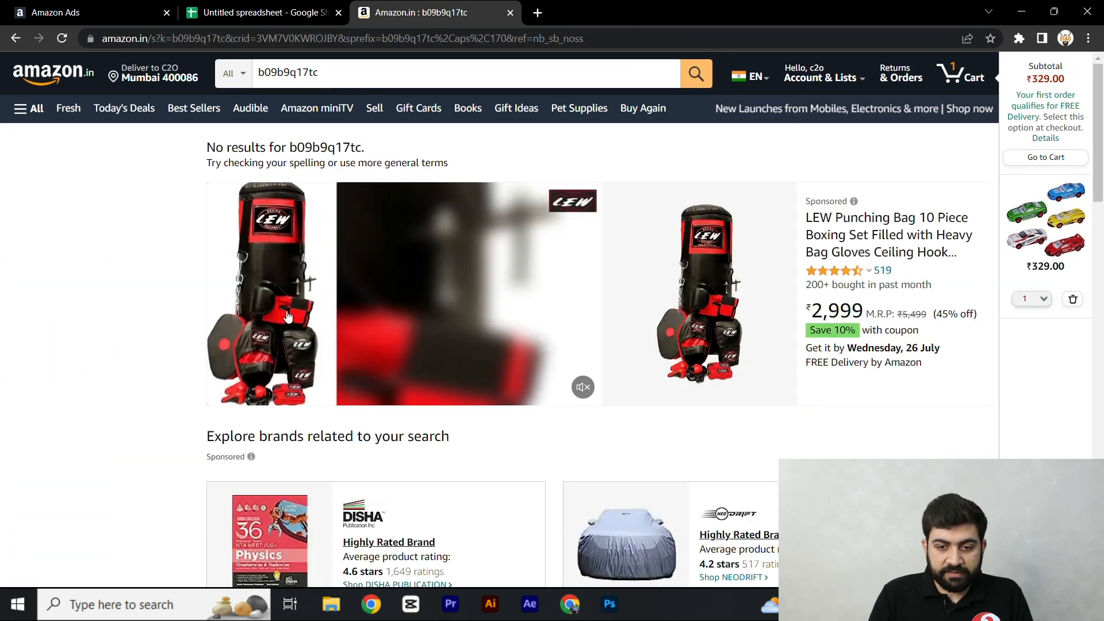
Step: Copy the search term b0b53ckjd9 from row 7 of the report and view its product on Amazon
click(264, 12)
click(703, 271)
key(ctrl+c)
click(437, 12)
click(357, 73)
key(ctrl+a)
key(ctrl+v)
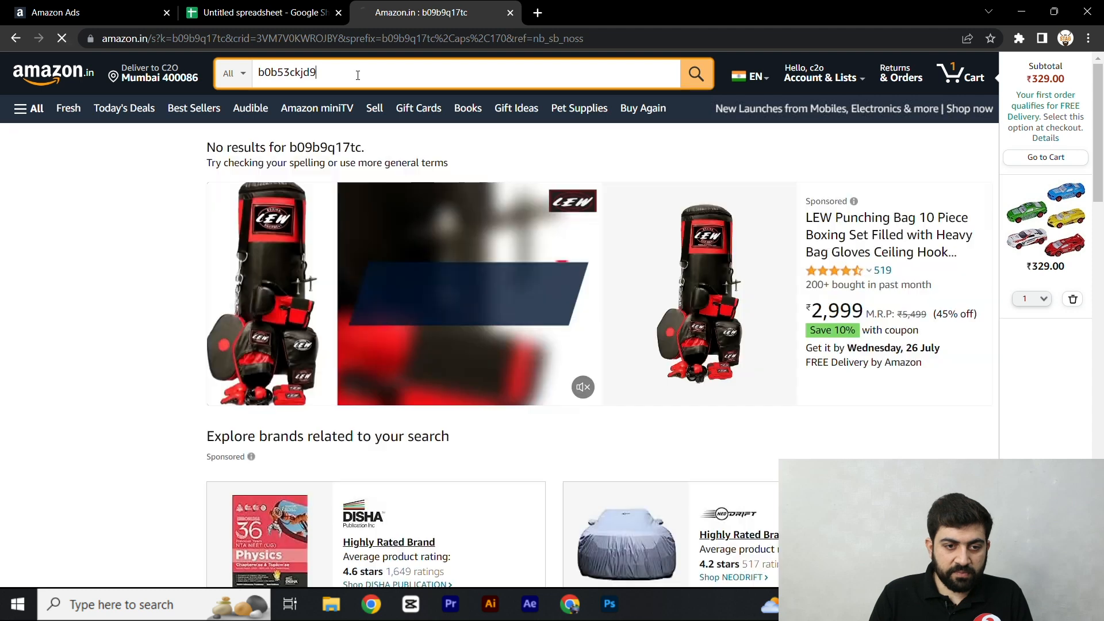
scroll(409, 242, down, 4)
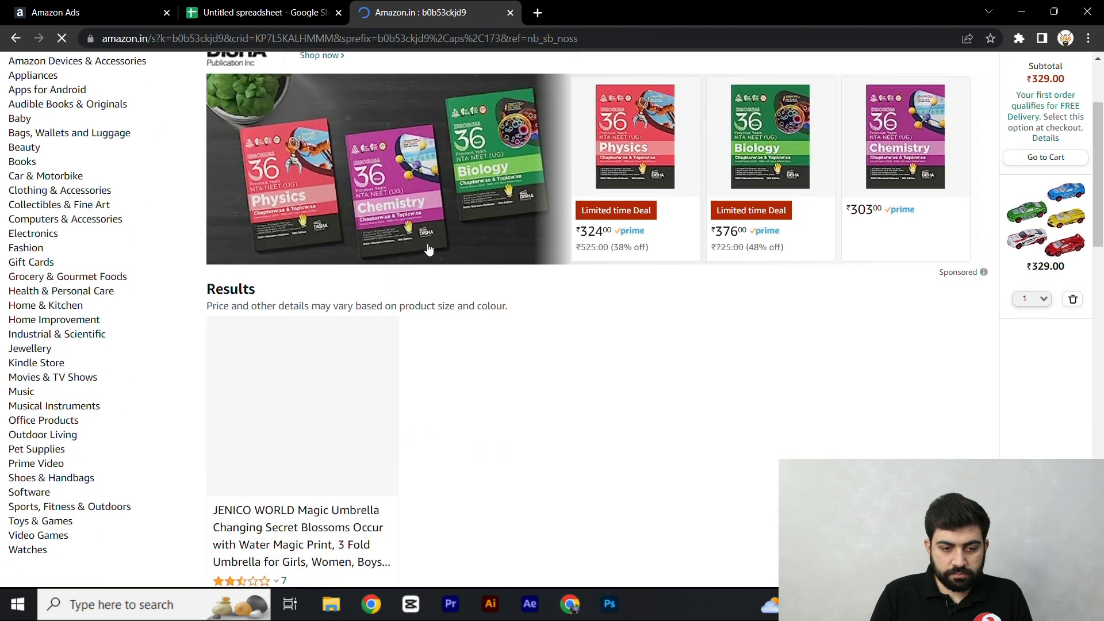
Step: Copy the search term b0c5xwh894 from row 11 of the report and search Amazon for it
click(321, 10)
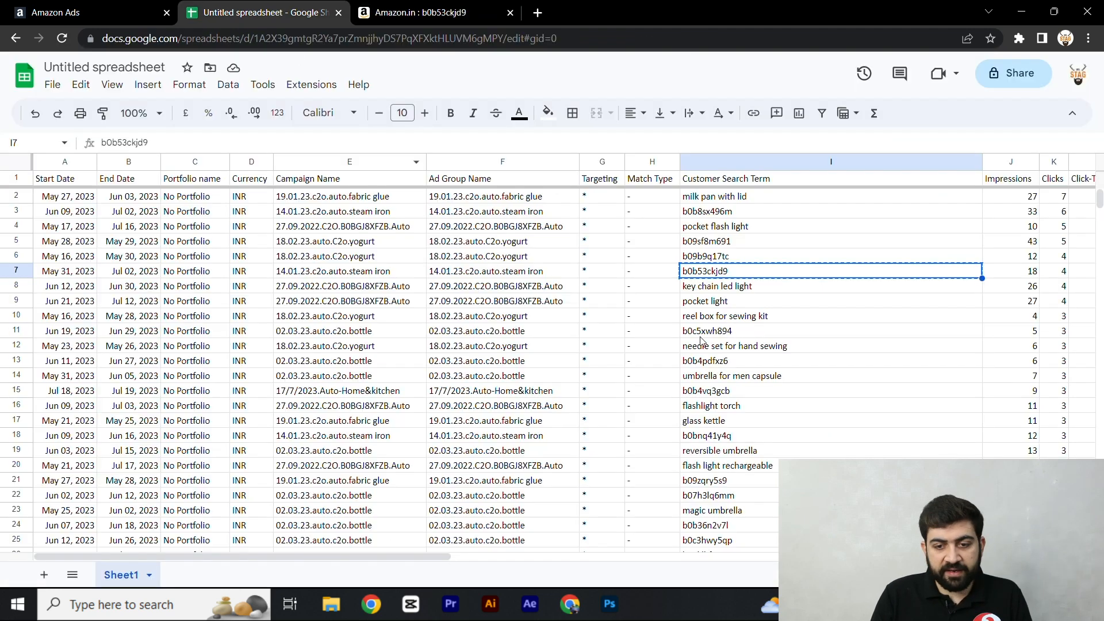
click(726, 331)
click(437, 12)
scroll(391, 133, up, 5)
double_click(330, 85)
key(ctrl+v)
key(Return)
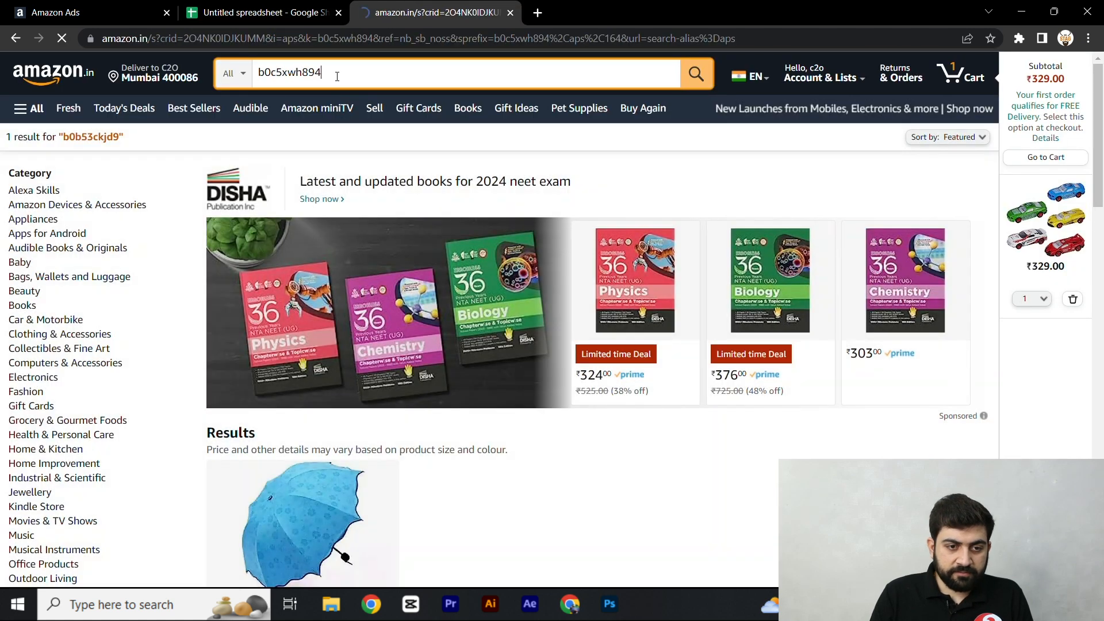
scroll(257, 293, down, 1)
Step: Look up the row 13 search term b0b4pdfxz6 from the report on Amazon and view its product
key(ctrl+shift+Tab)
click(699, 357)
key(ctrl+c)
click(462, 7)
scroll(350, 99, up, 1)
double_click(318, 82)
key(ctrl+v)
key(Return)
scroll(376, 270, down, 2)
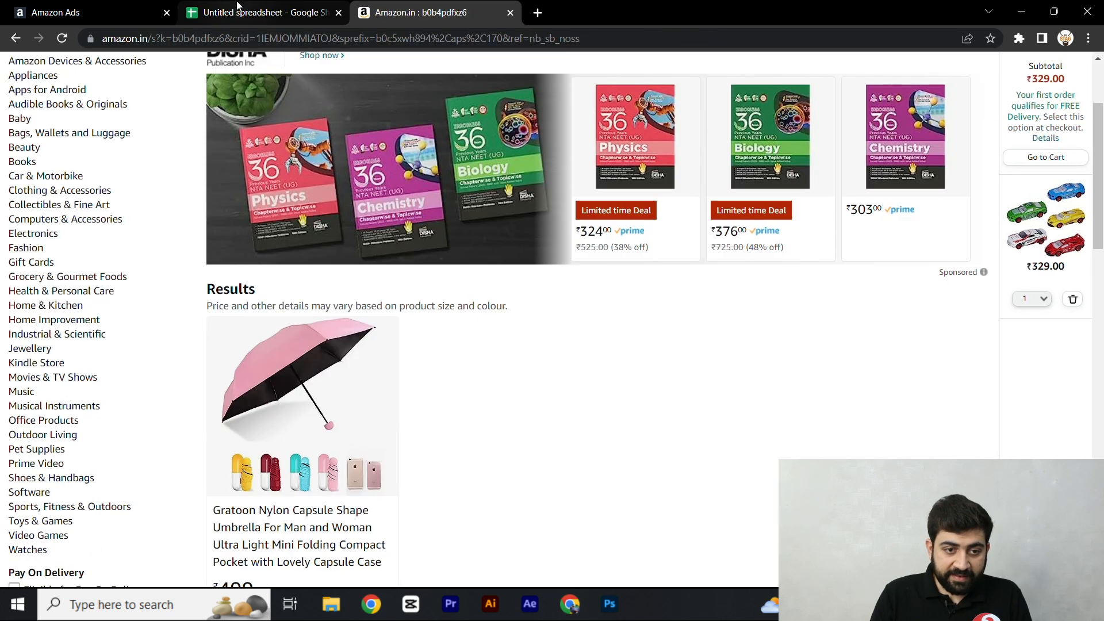
Step: Copy the search term b0b4vq3gcb from row 15 of the report and search Amazon for it
click(238, 7)
click(711, 391)
key(ctrl+c)
click(437, 12)
double_click(315, 71)
key(ctrl+v)
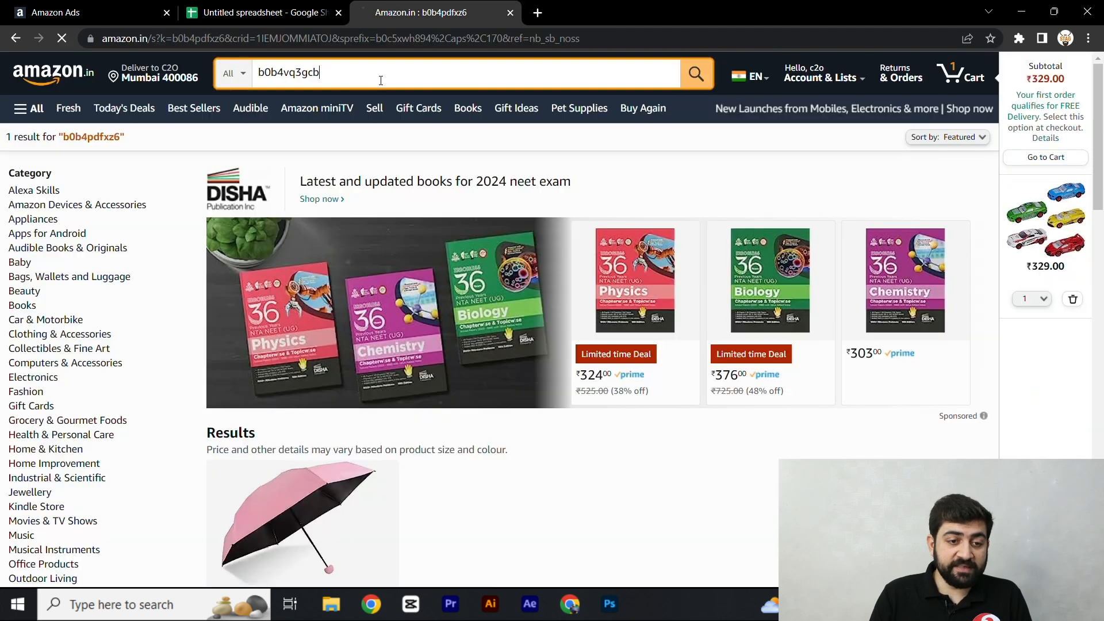
key(Return)
scroll(466, 242, down, 2)
Step: Return to the report, copy b0b8sx496m from row 3 again and open amazon.in in a new browser tab
click(193, 3)
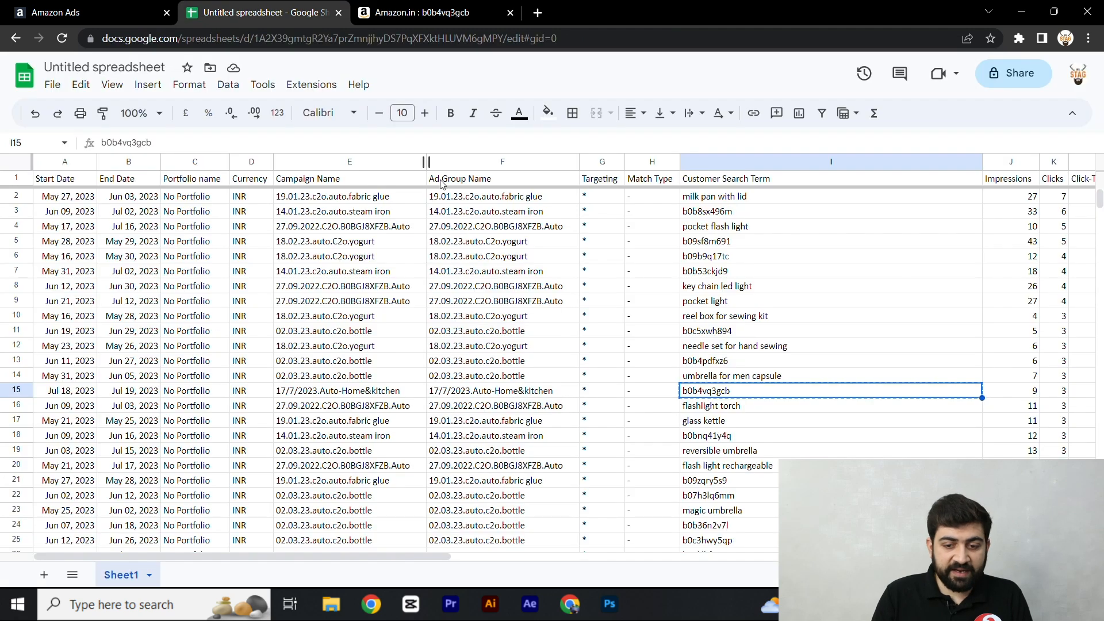
click(723, 227)
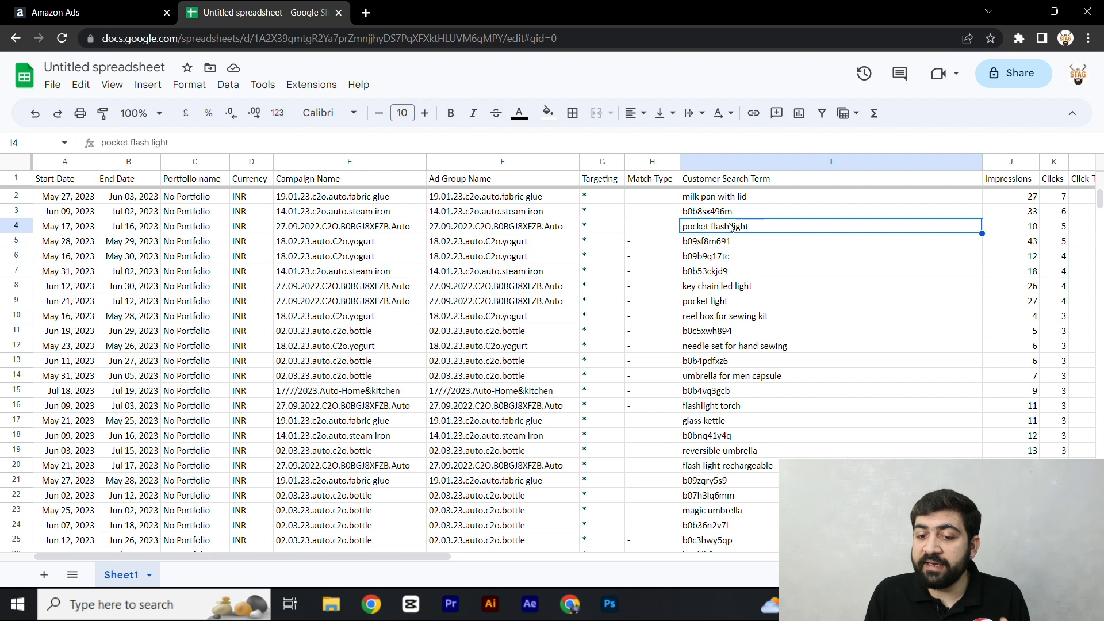
click(736, 217)
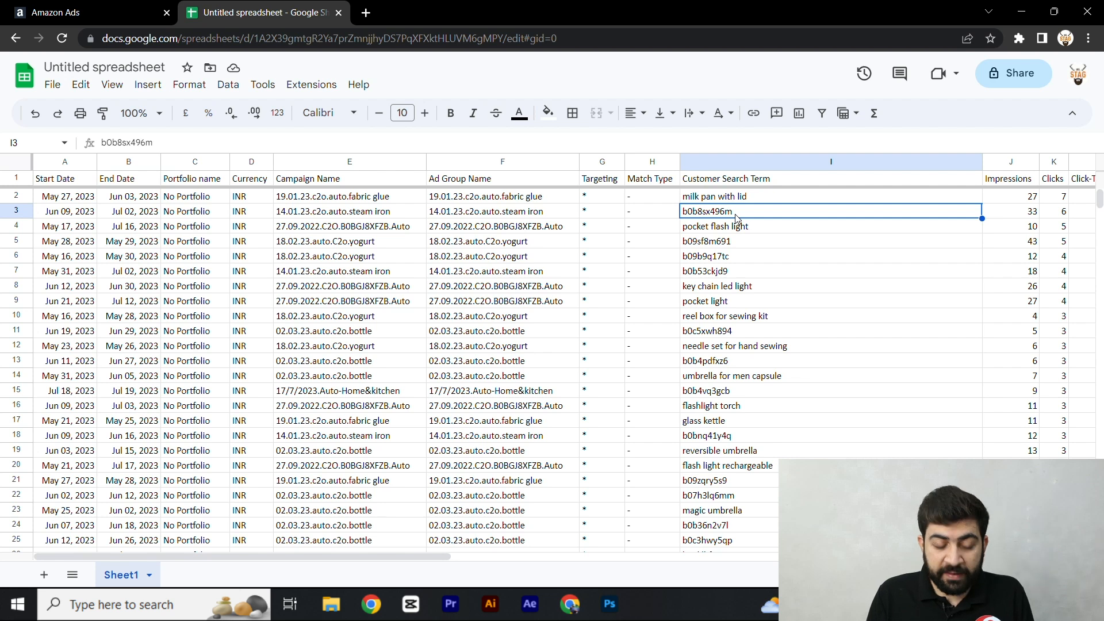
click(373, 14)
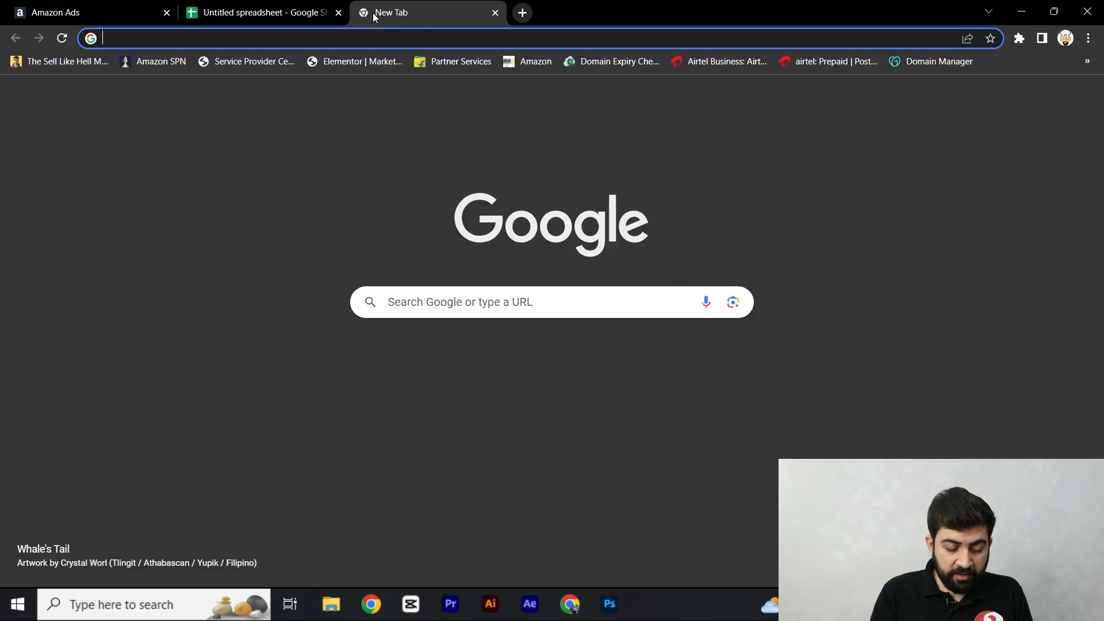
text(amazon.in)
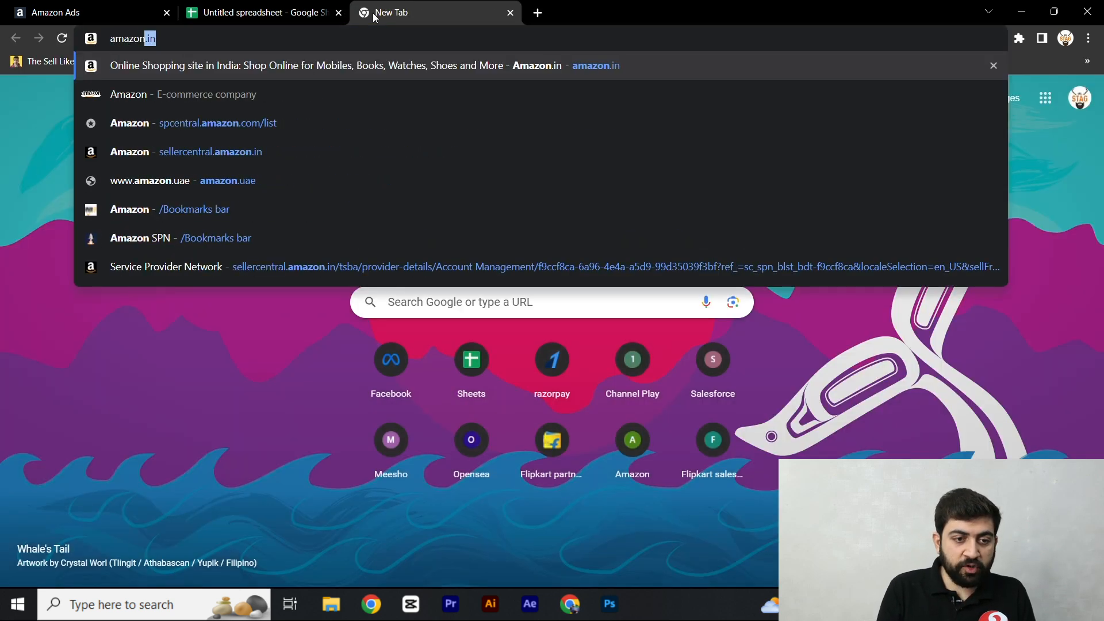
key(Return)
Step: Search Amazon for b0b8sx496m and check the results page for a matching product
click(300, 22)
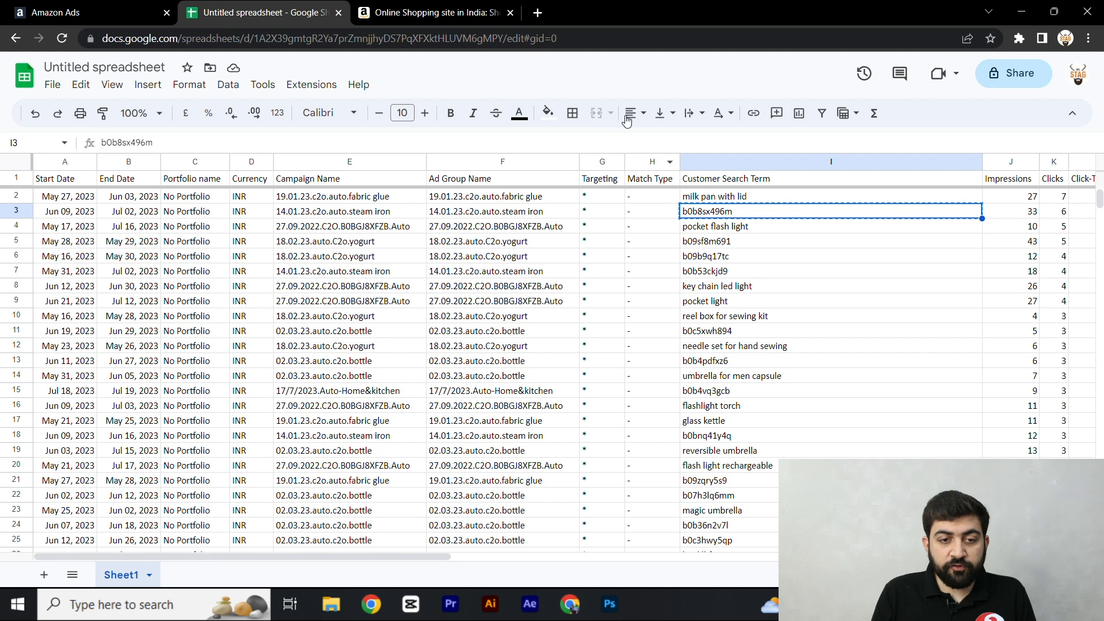
click(437, 12)
click(423, 78)
key(ctrl+v)
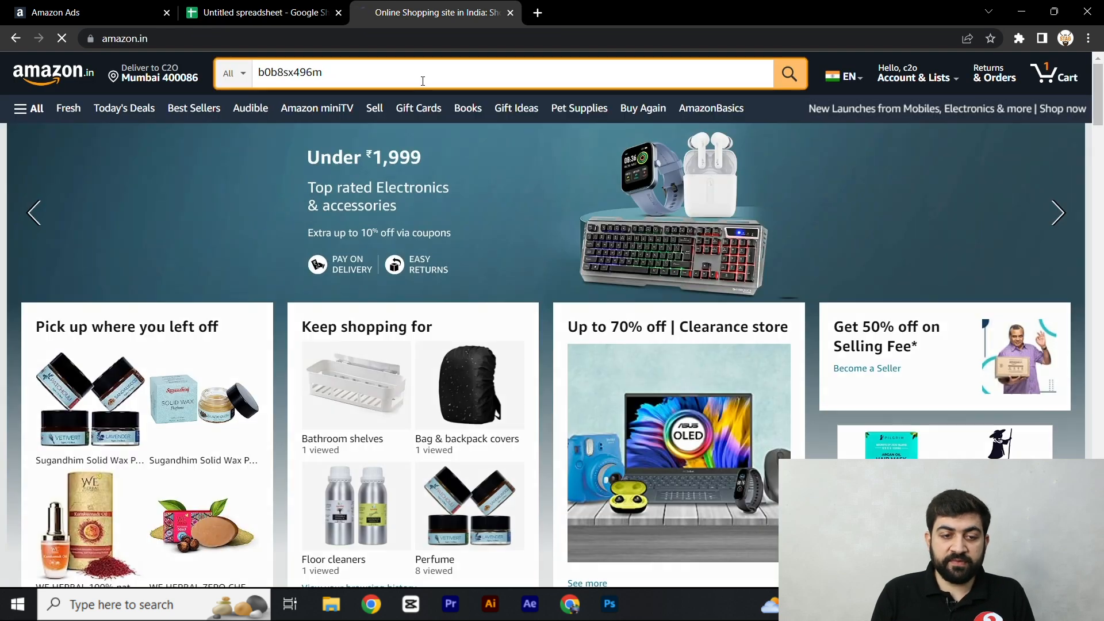
key(Return)
scroll(420, 276, down, 4)
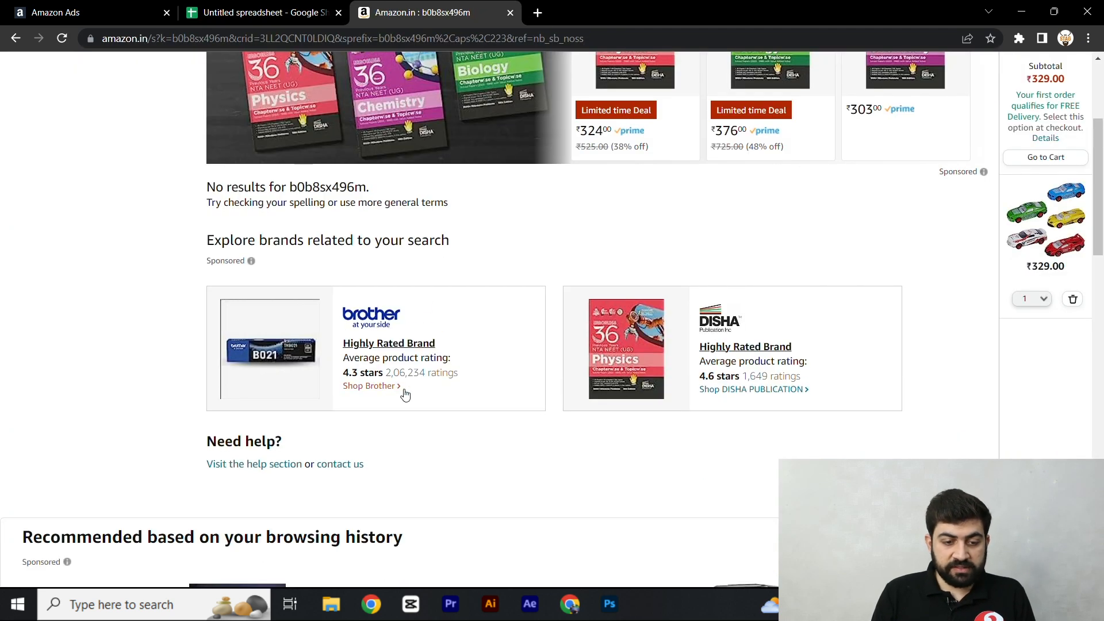
Step: Copy b09sf8m691 from row 5 of the report and search Amazon for its product
click(287, 13)
click(719, 230)
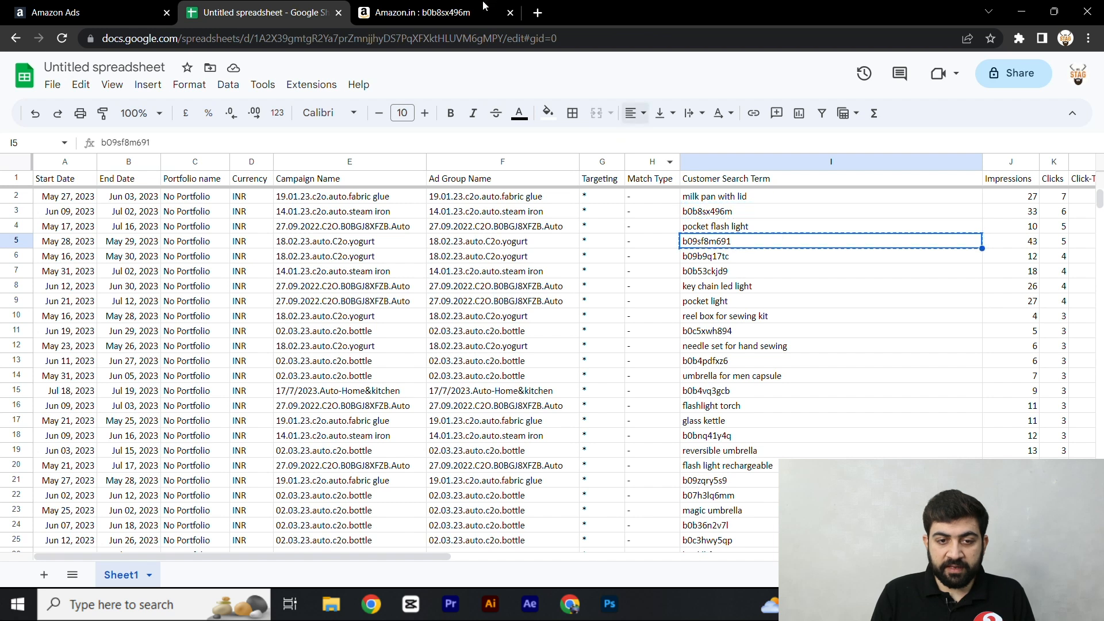
click(437, 12)
scroll(365, 158, up, 5)
click(336, 81)
key(ctrl+a)
key(ctrl+v)
key(Return)
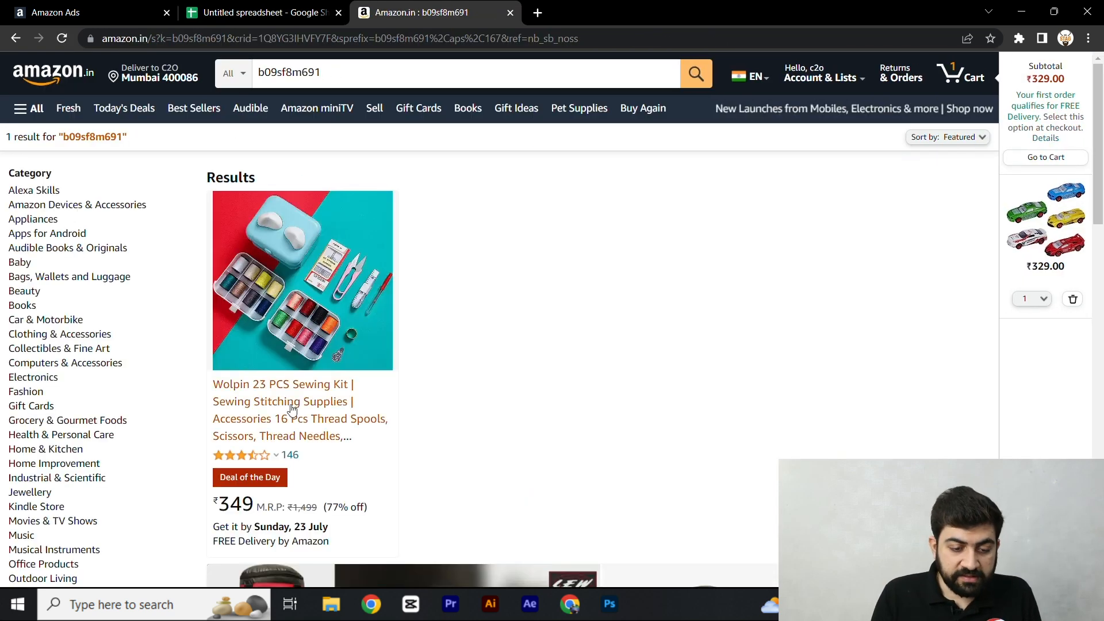
Step: Copy b09b9q17tc from row 6 of the report and search Amazon for it
key(ctrl+shift+Tab)
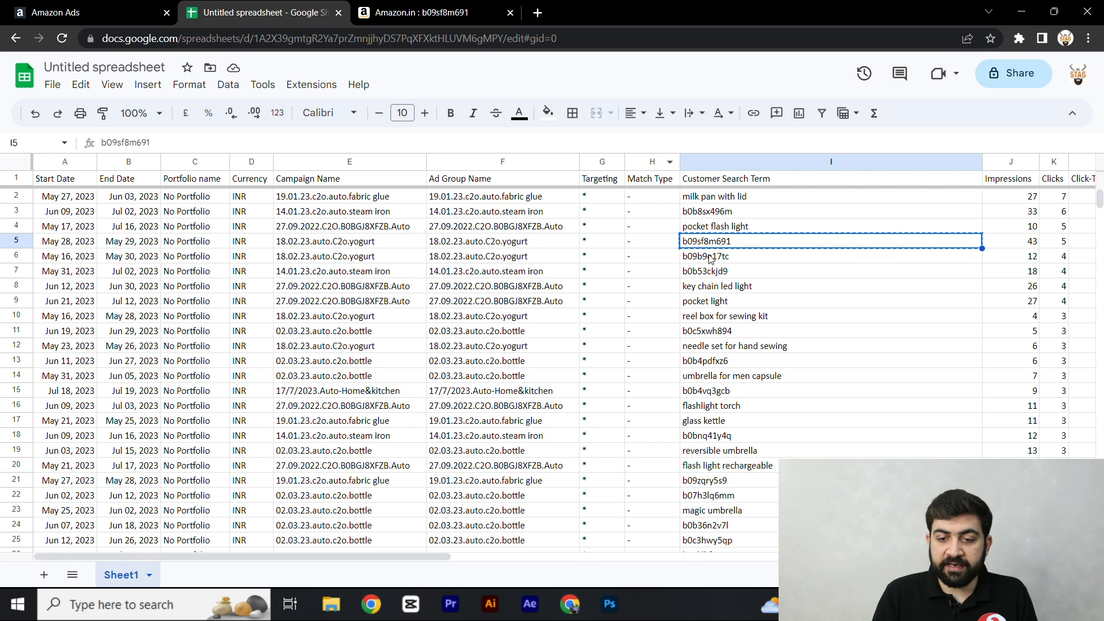
click(711, 259)
key(ctrl+c)
click(437, 12)
click(323, 81)
key(ctrl+a)
key(ctrl+v)
key(Return)
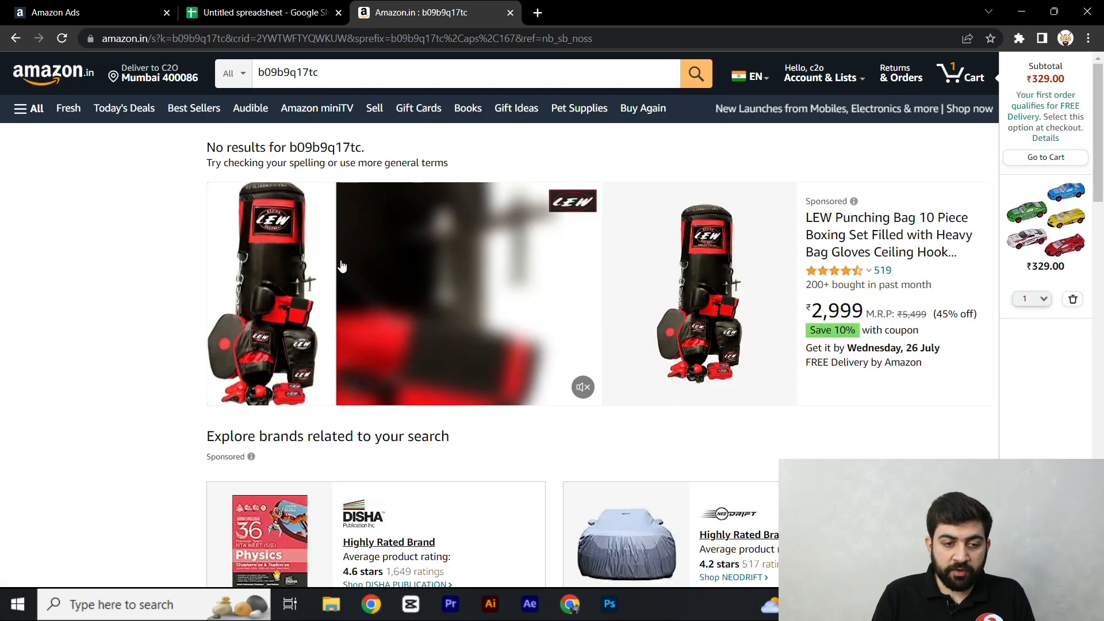
Step: Copy b0b53ckjd9 from row 7 of the report, search Amazon for it and examine the product found
click(276, 6)
click(711, 270)
key(ctrl+c)
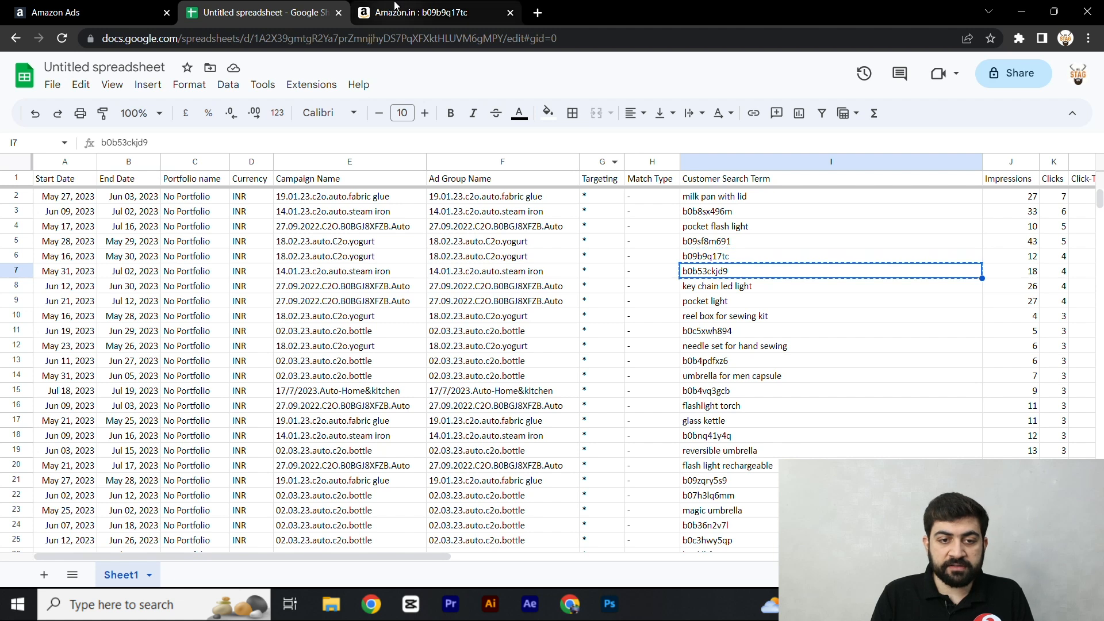
click(436, 12)
click(378, 80)
key(ctrl+a)
key(ctrl+v)
key(Return)
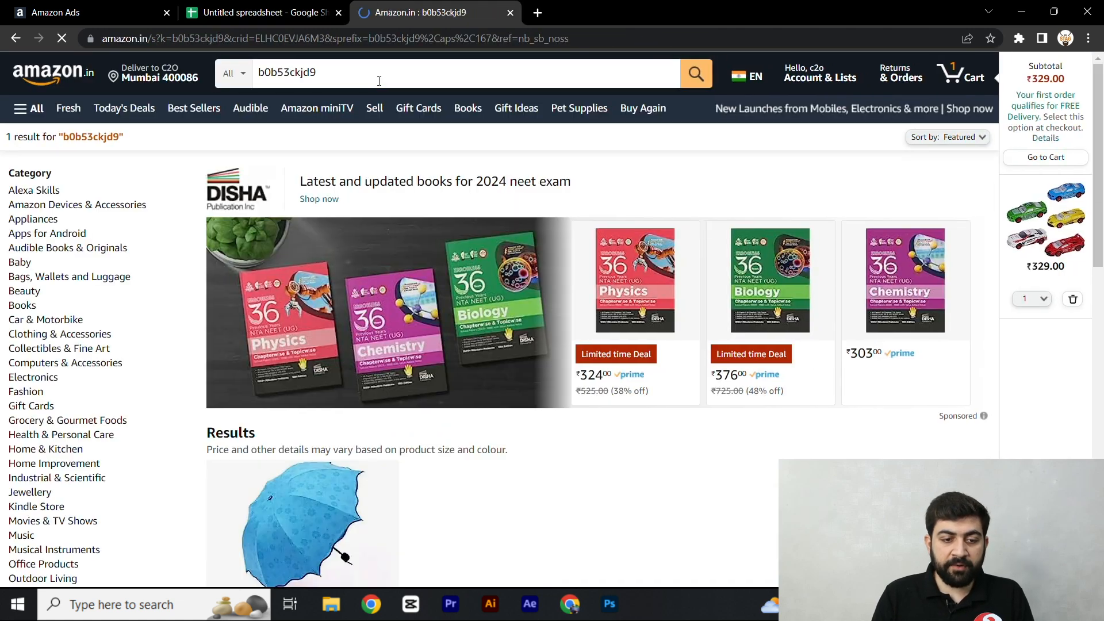
scroll(404, 455, down, 3)
scroll(404, 455, up, 3)
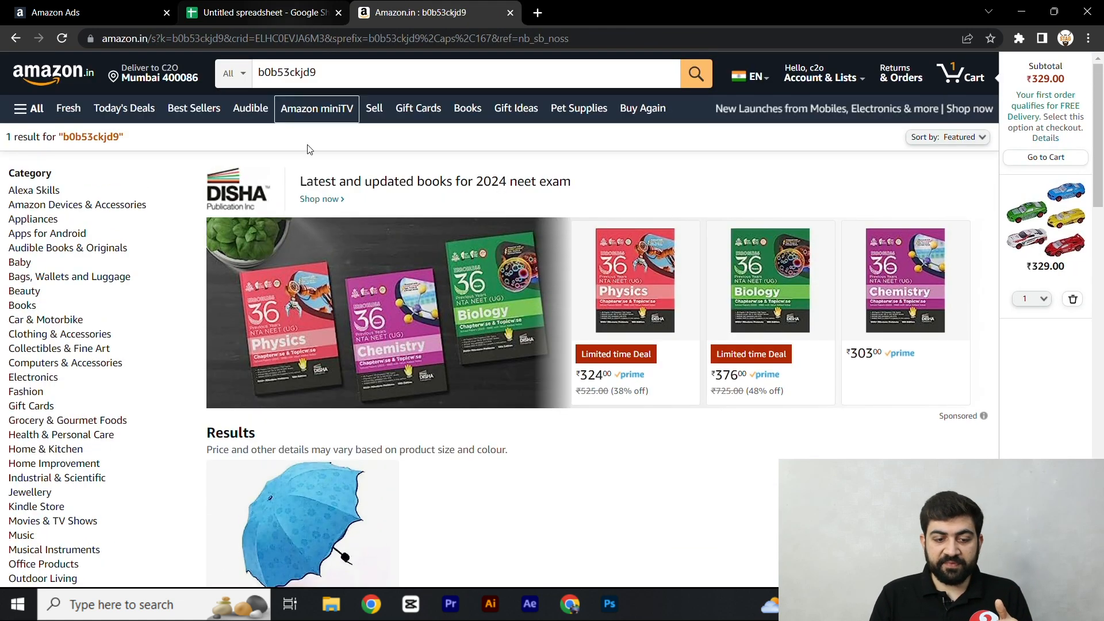
scroll(316, 359, down, 5)
Step: Return to the search term report and fill the b0b53ckjd9 cell in row 7 with yellow
click(296, 13)
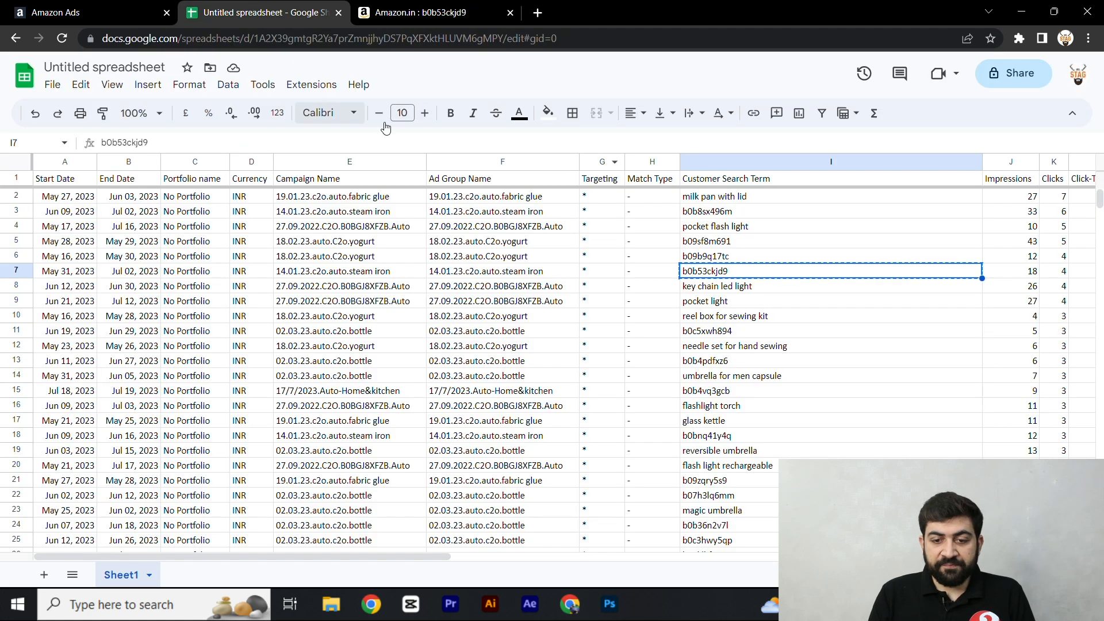
click(779, 329)
click(732, 274)
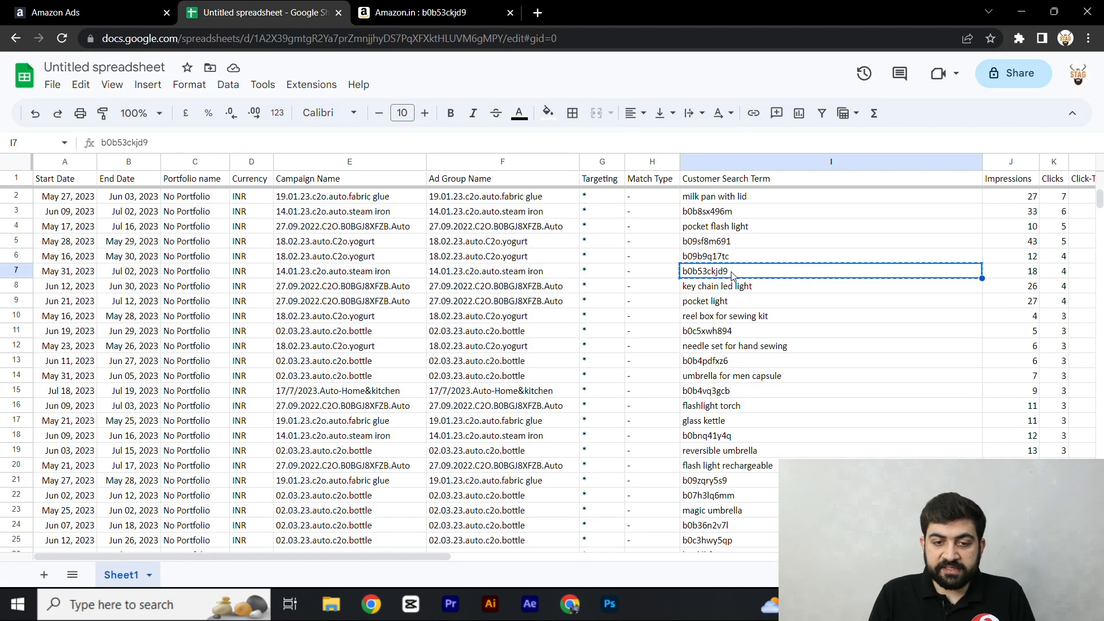
click(549, 114)
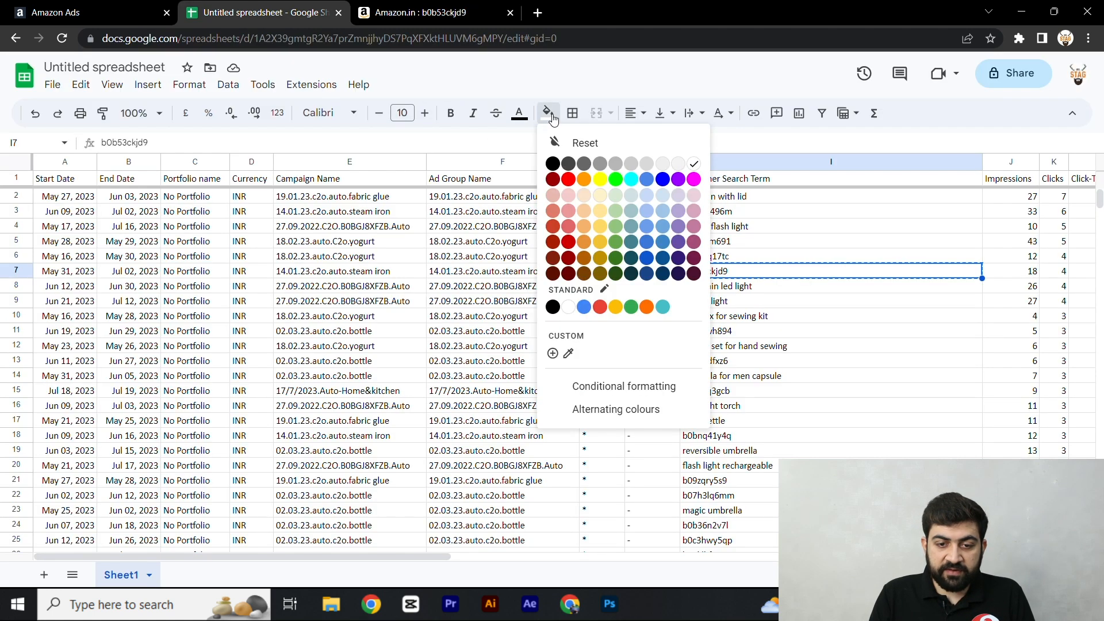
click(600, 179)
Step: Copy b0c5xwh894 from row 11 of the report and search Amazon for it
click(748, 330)
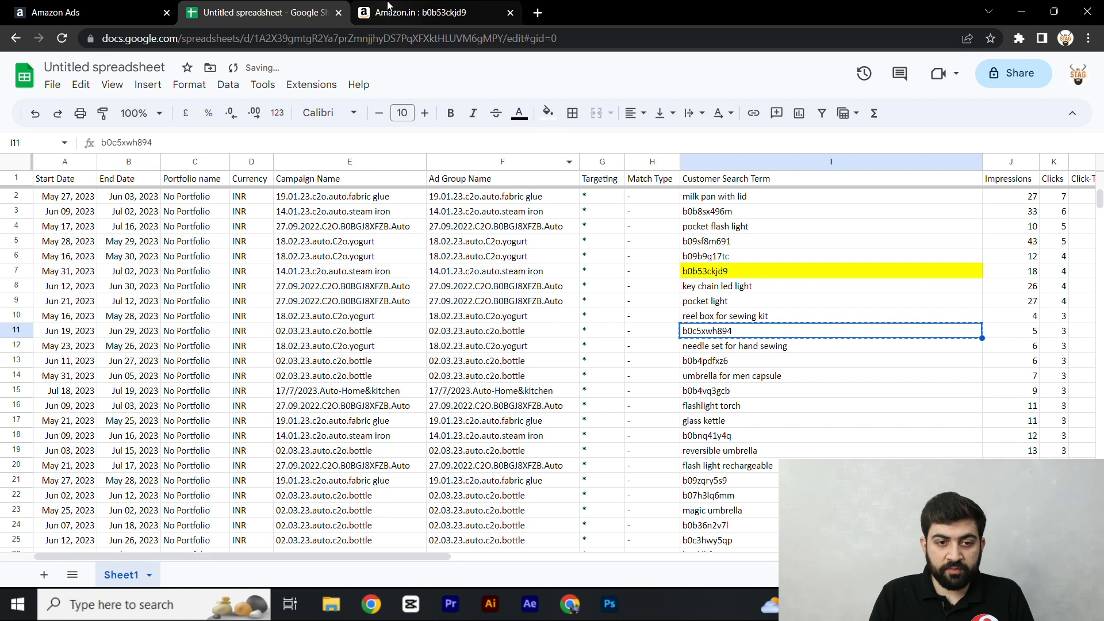
click(412, 12)
scroll(328, 122, up, 5)
double_click(287, 71)
key(ctrl+v)
key(Return)
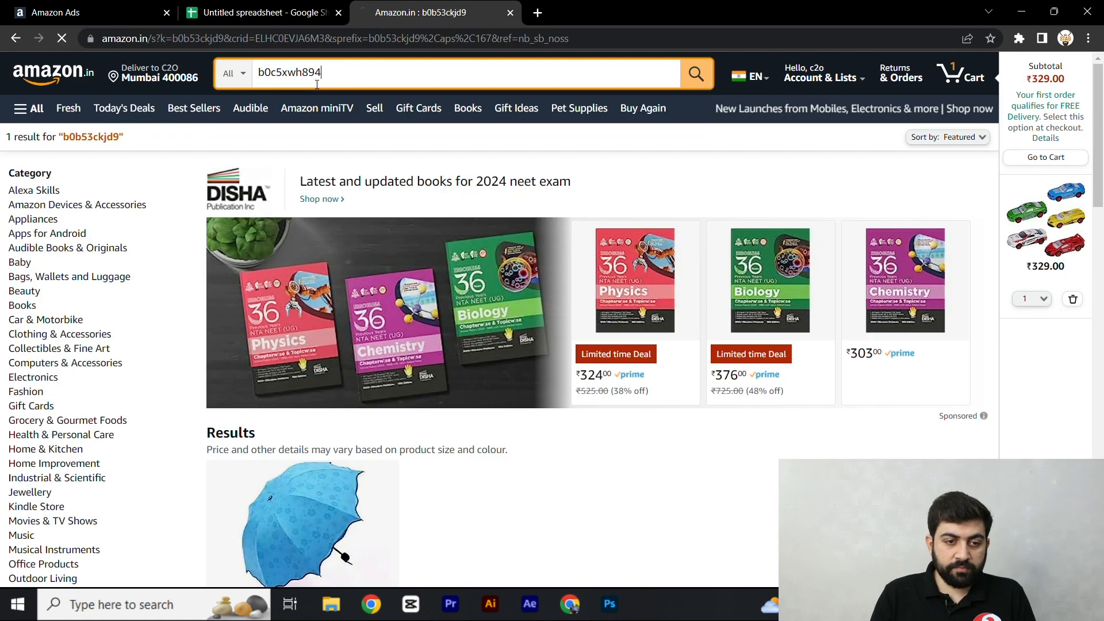
Step: Back in the report, highlight the b0c5xwh894 cell in row 11 in yellow
click(293, 12)
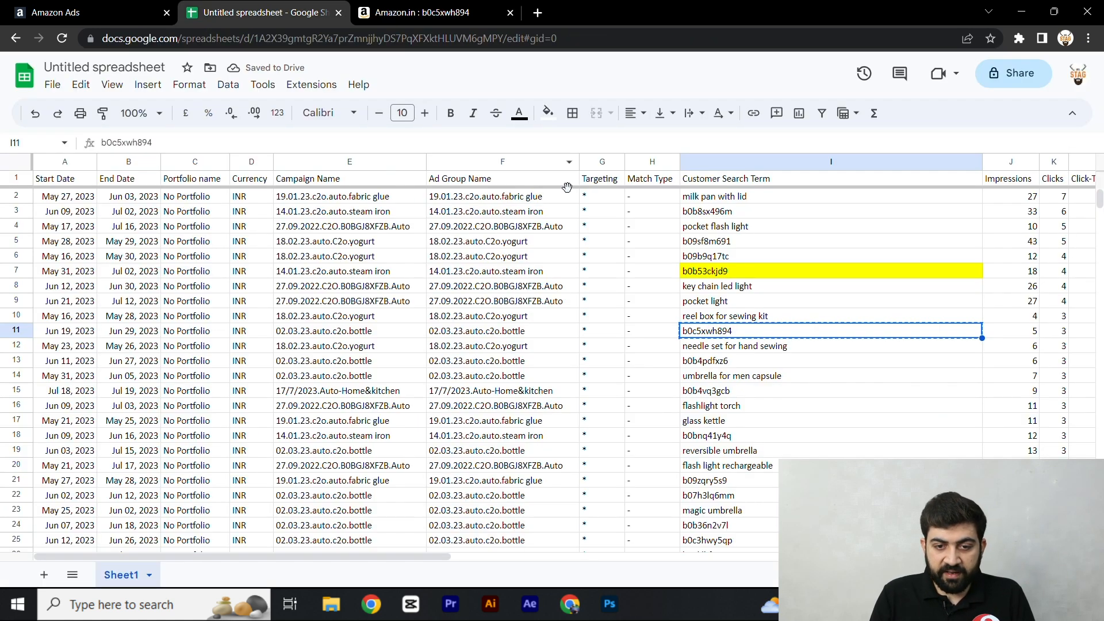
click(548, 113)
click(613, 183)
Step: Copy b0b4pdfxz6 from row 13 of the report and look up its product on Amazon
click(767, 365)
key(ctrl+c)
click(423, 13)
double_click(343, 82)
key(ctrl+v)
key(Return)
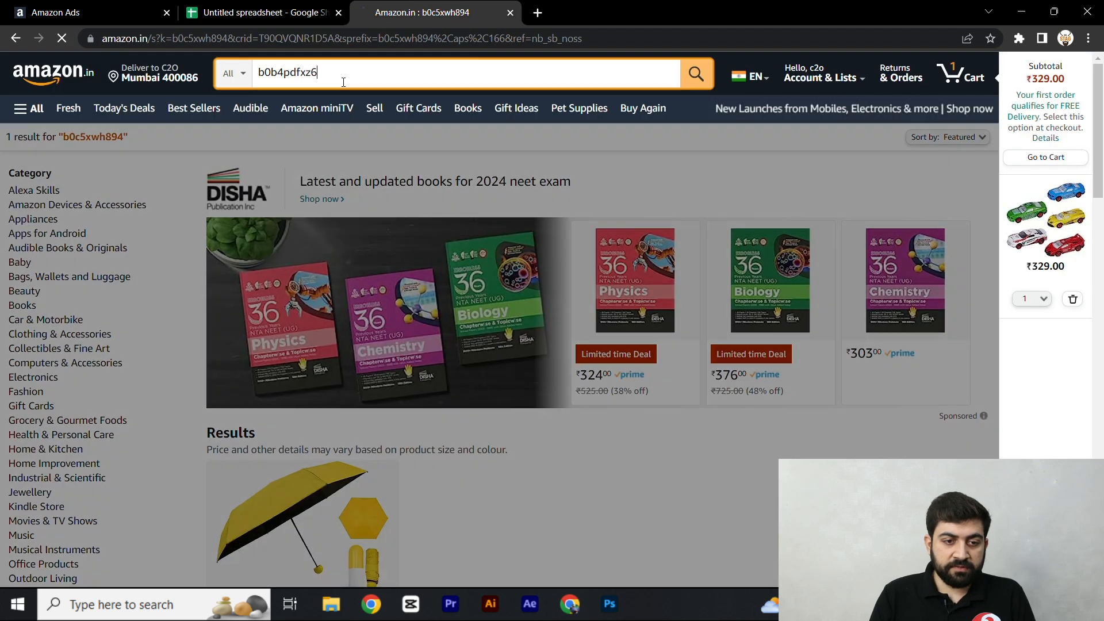
scroll(305, 151, down, 1)
Step: Back in the report, highlight the b0b4pdfxz6 cell in row 13 in yellow
click(293, 13)
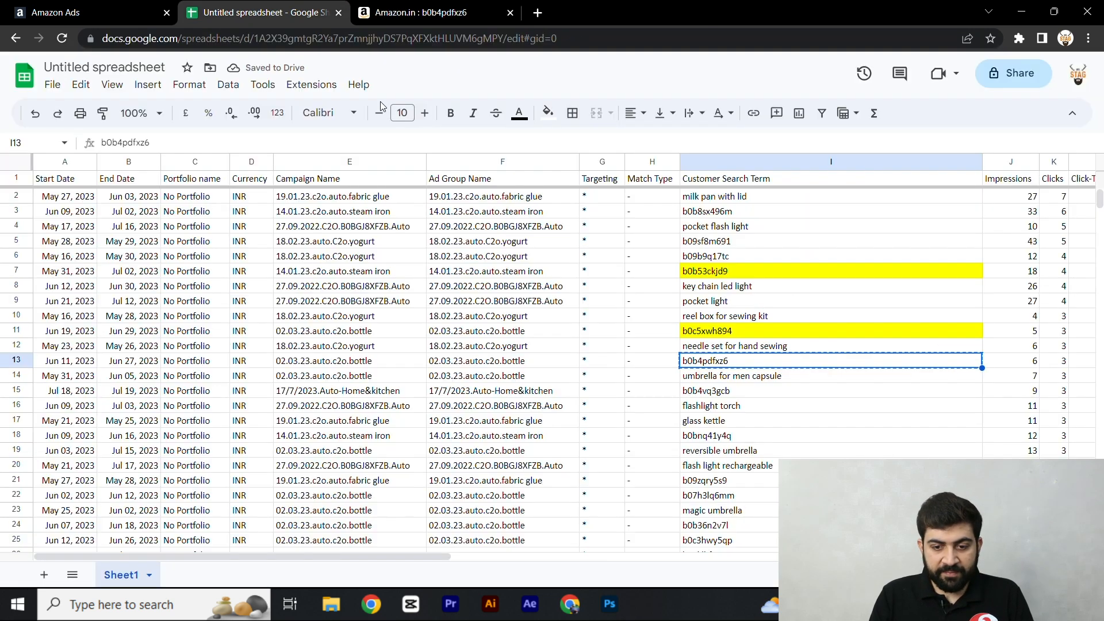
click(548, 112)
click(613, 183)
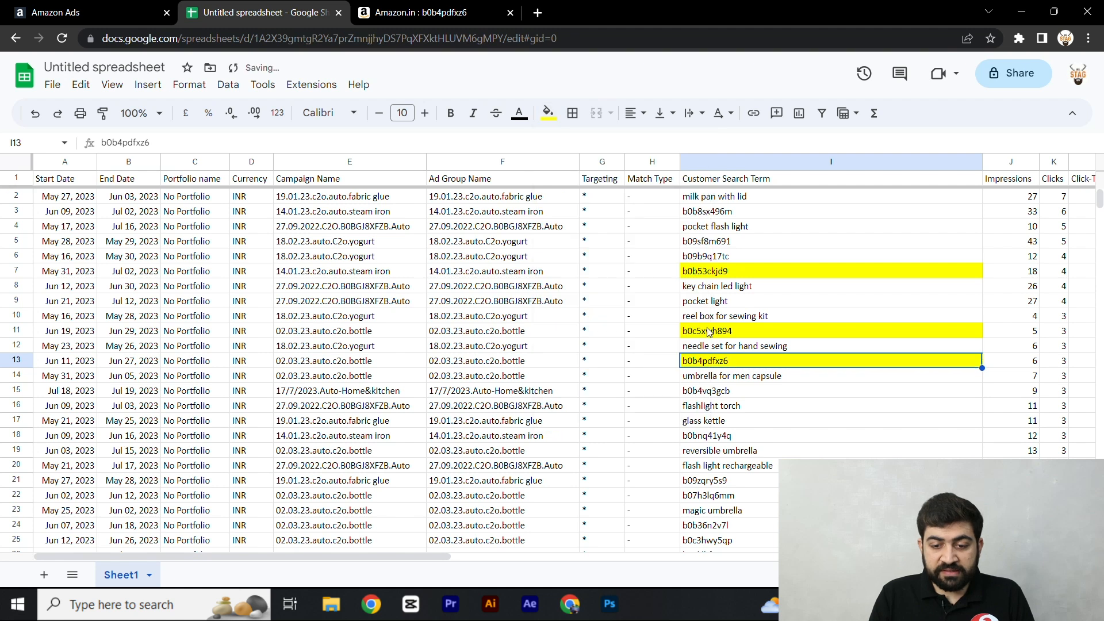
Step: Copy b0b4vq3gcb from row 15 of the report and search Amazon for it
click(738, 392)
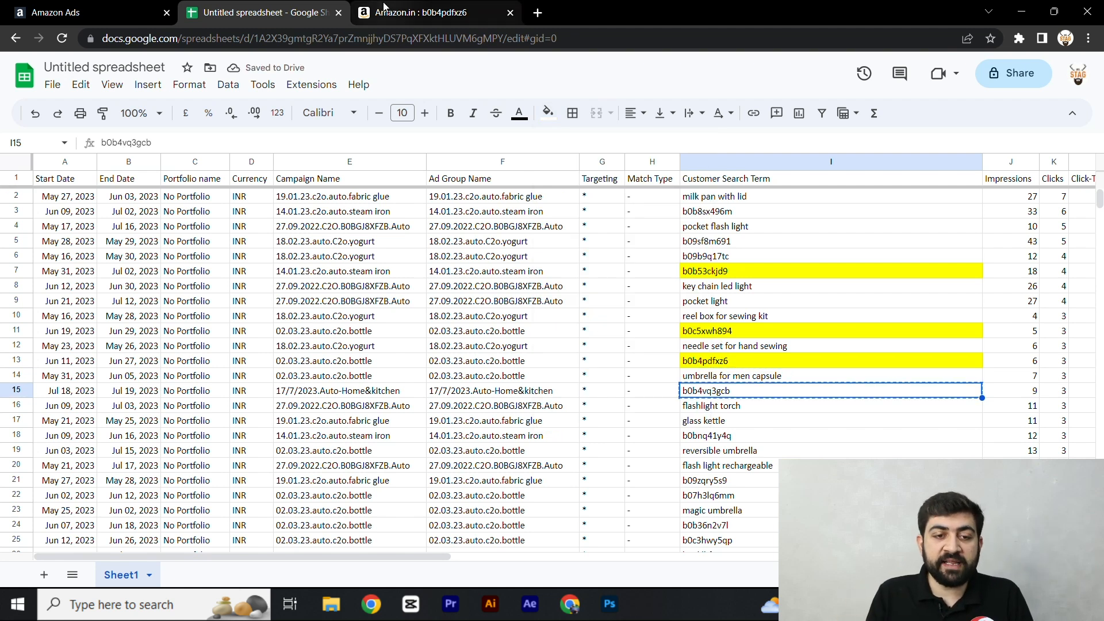
click(384, 6)
scroll(319, 105, up, 2)
double_click(340, 75)
key(ctrl+v)
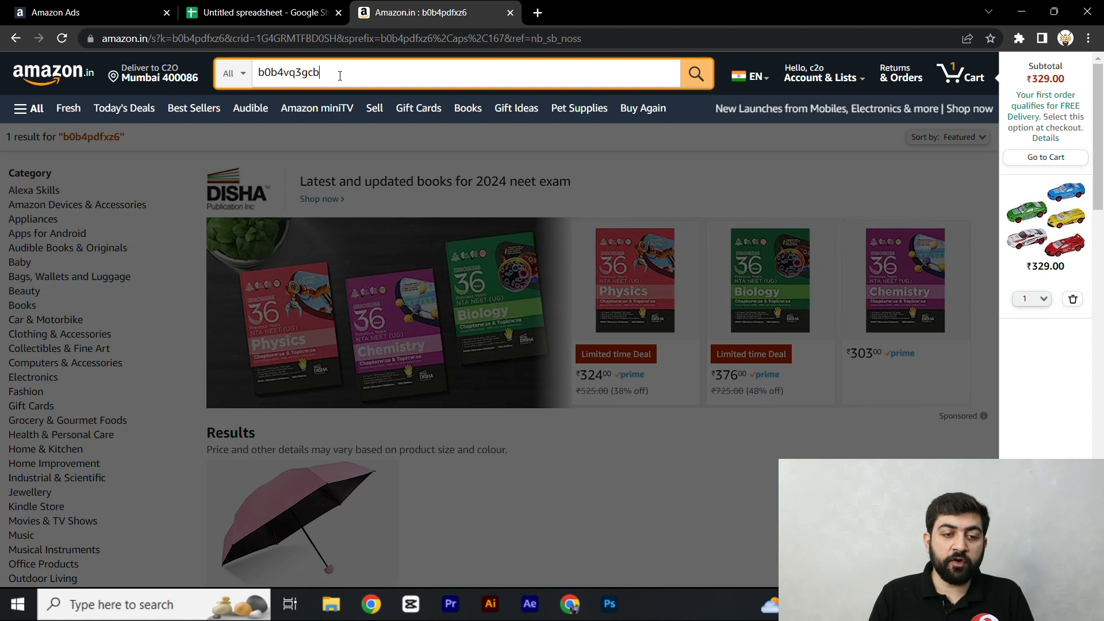
key(Return)
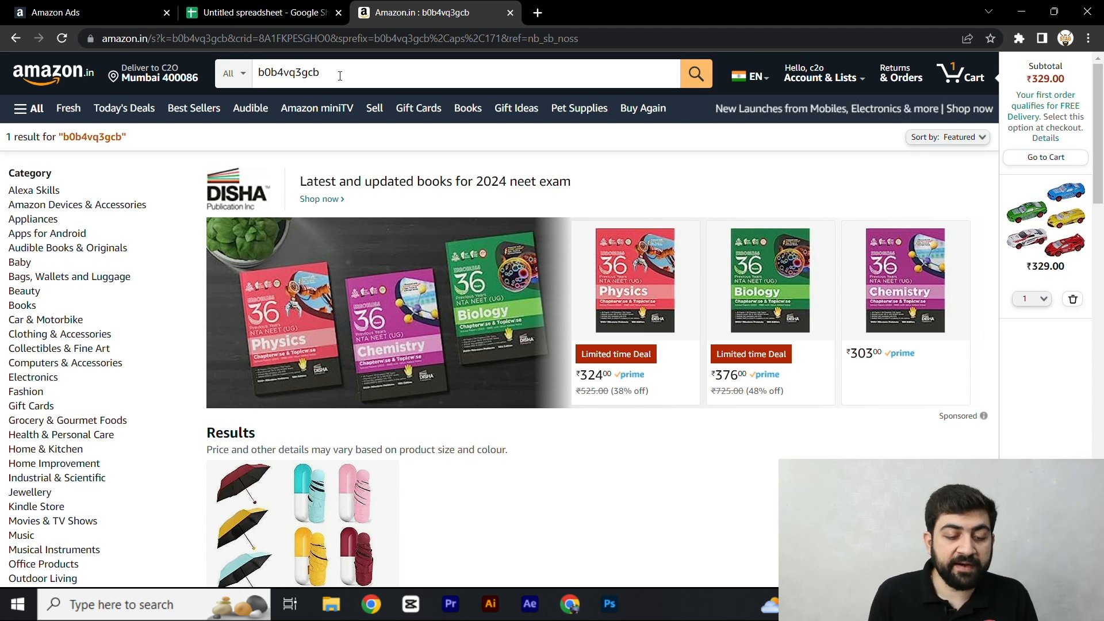
Step: Back in the report, highlight the b0b4vq3gcb cell in row 15 in yellow
click(259, 12)
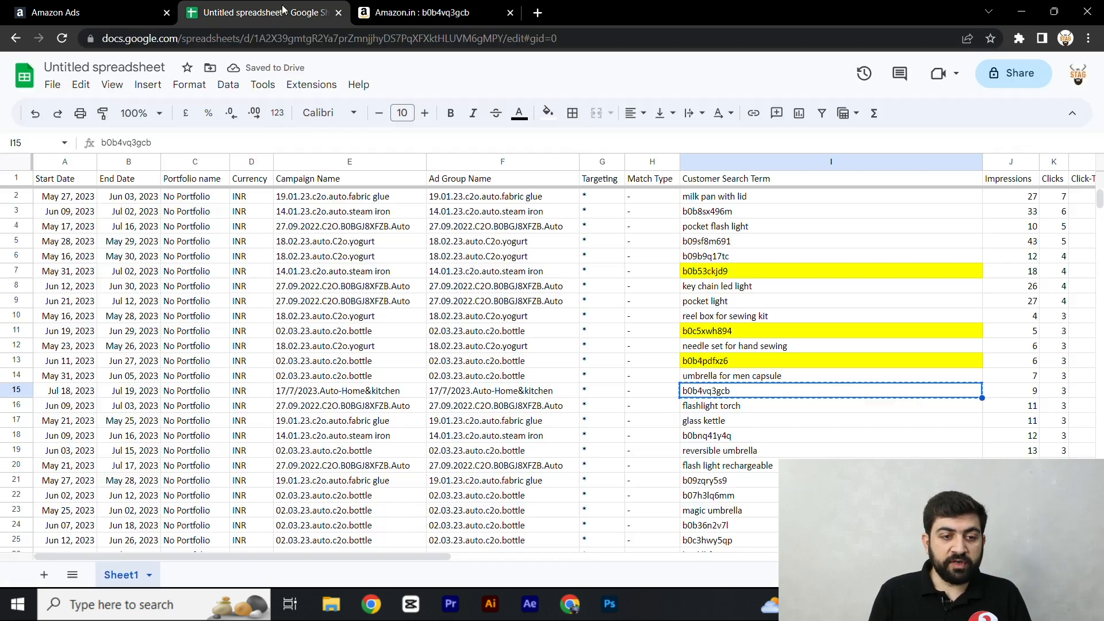
click(549, 113)
click(599, 179)
Step: Copy b0bnq41y4q from row 18 of the report and search Amazon for it
click(718, 435)
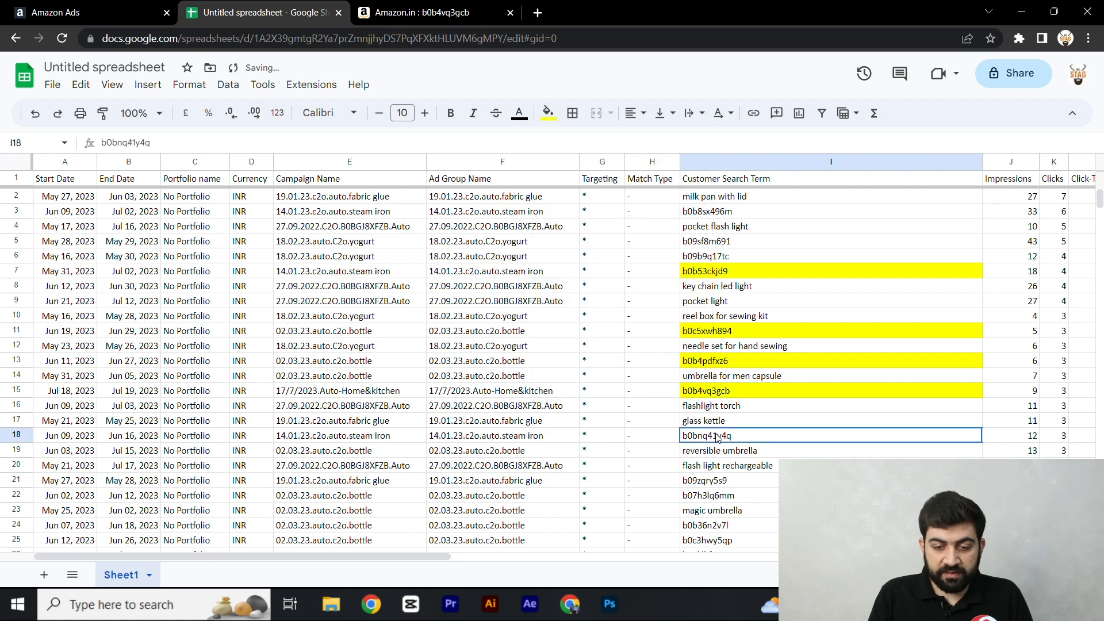
click(420, 12)
triple_click(357, 84)
key(ctrl+v)
key(Return)
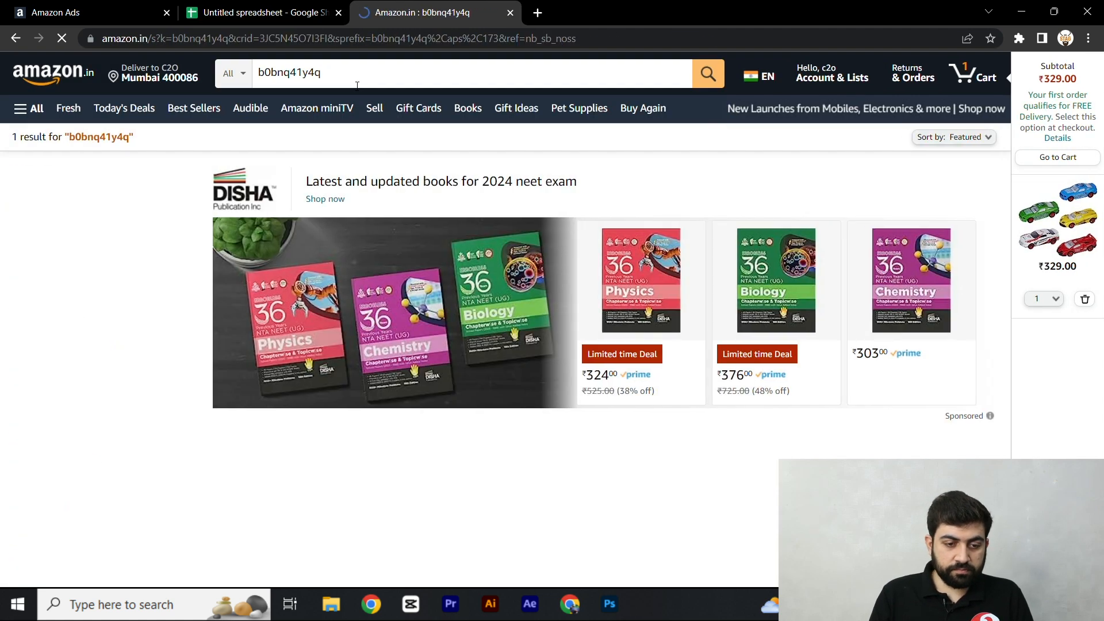
Step: Back in the report, highlight the b0bnq41y4q cell in row 18 in yellow
click(298, 8)
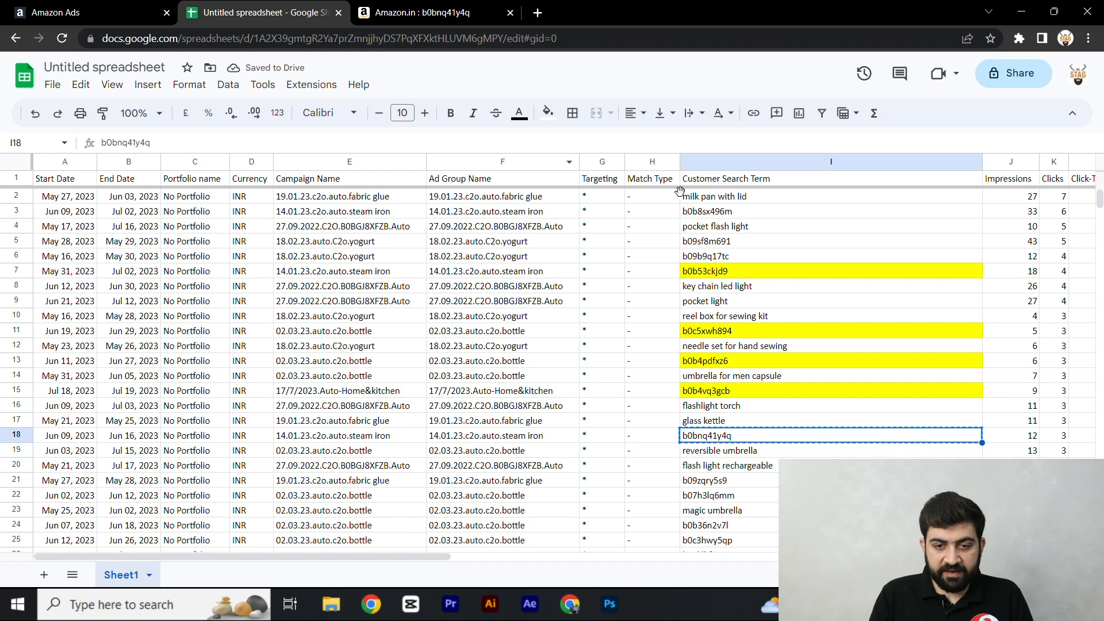
click(549, 113)
click(599, 180)
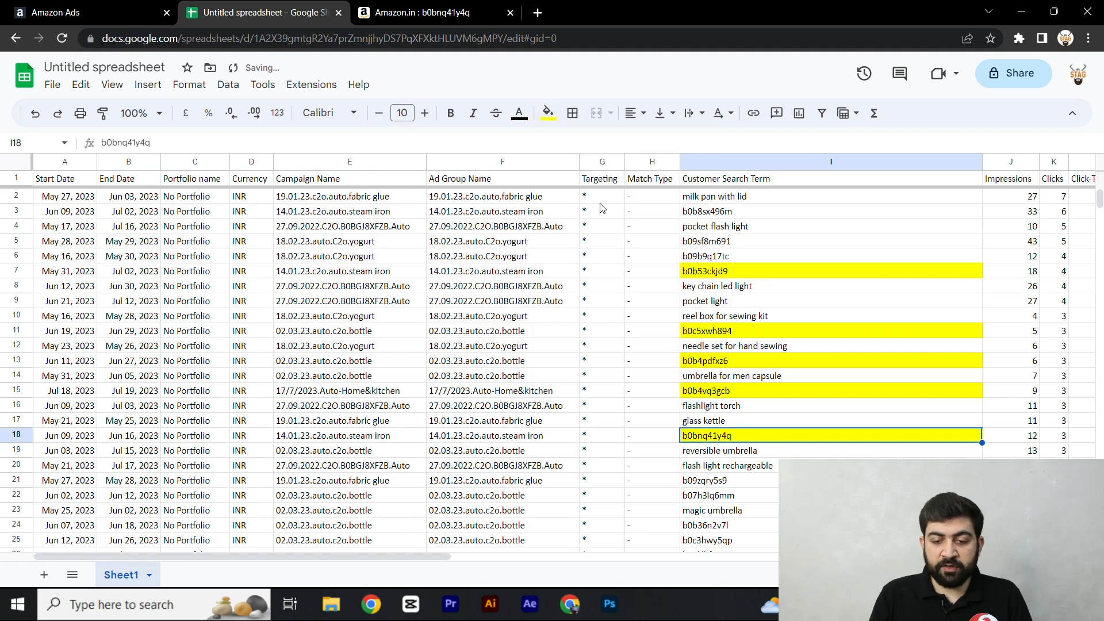
Step: Copy b09zqry5s9 from row 21 of the report, search Amazon for it and check the results page
scroll(723, 428, down, 2)
click(723, 429)
click(358, 8)
triple_click(345, 74)
key(ctrl+v)
key(Return)
scroll(357, 213, down, 1)
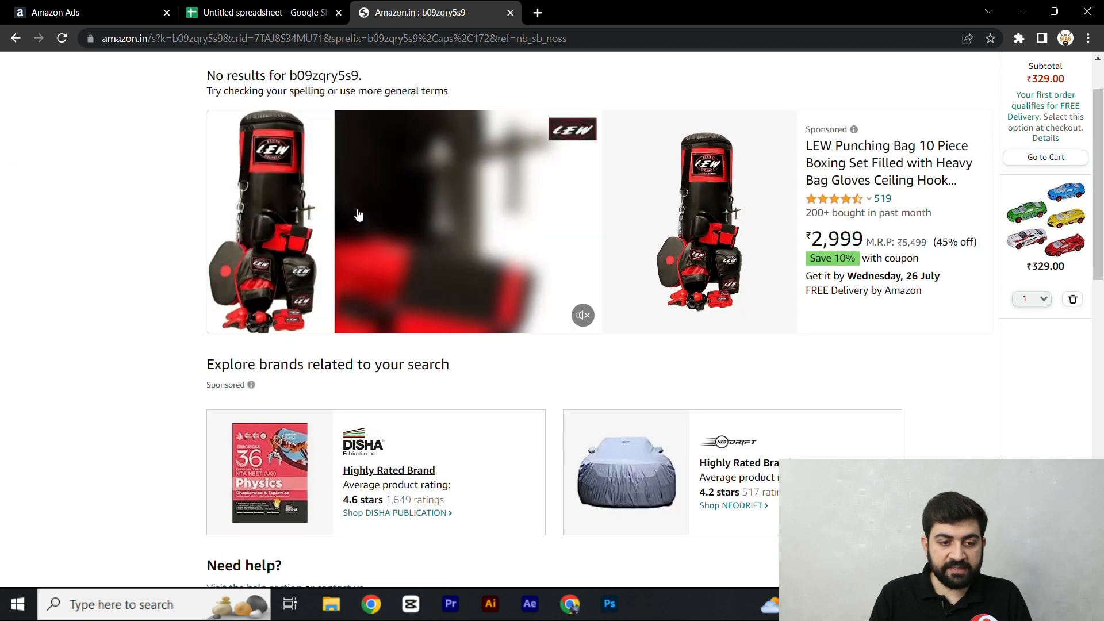
Step: Copy b07h3lq6mm from row 22 of the report and search Amazon for it
click(267, 7)
click(753, 442)
key(ctrl+c)
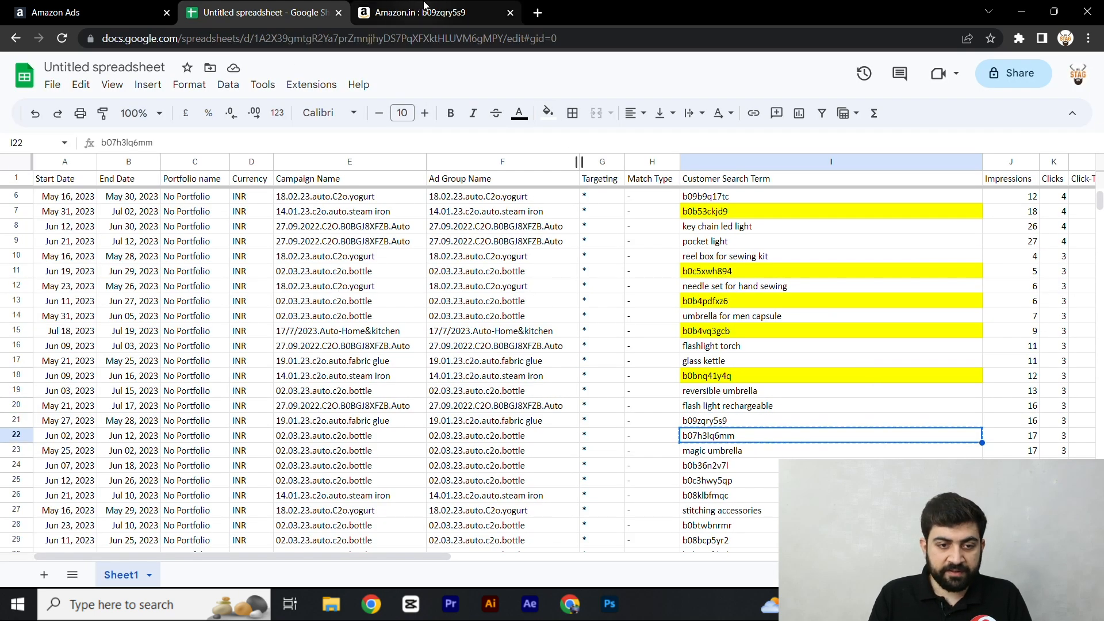
click(495, 12)
triple_click(303, 73)
key(ctrl+v)
key(Return)
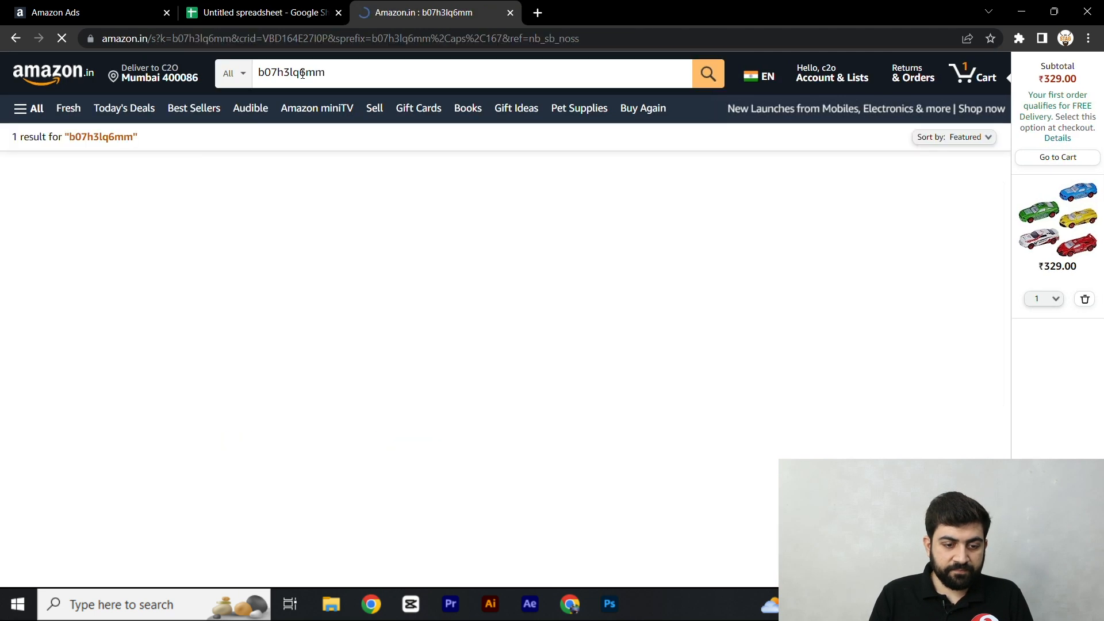
Step: Back in the report, highlight the b07h3lq6mm cell in row 22 in yellow
click(267, 8)
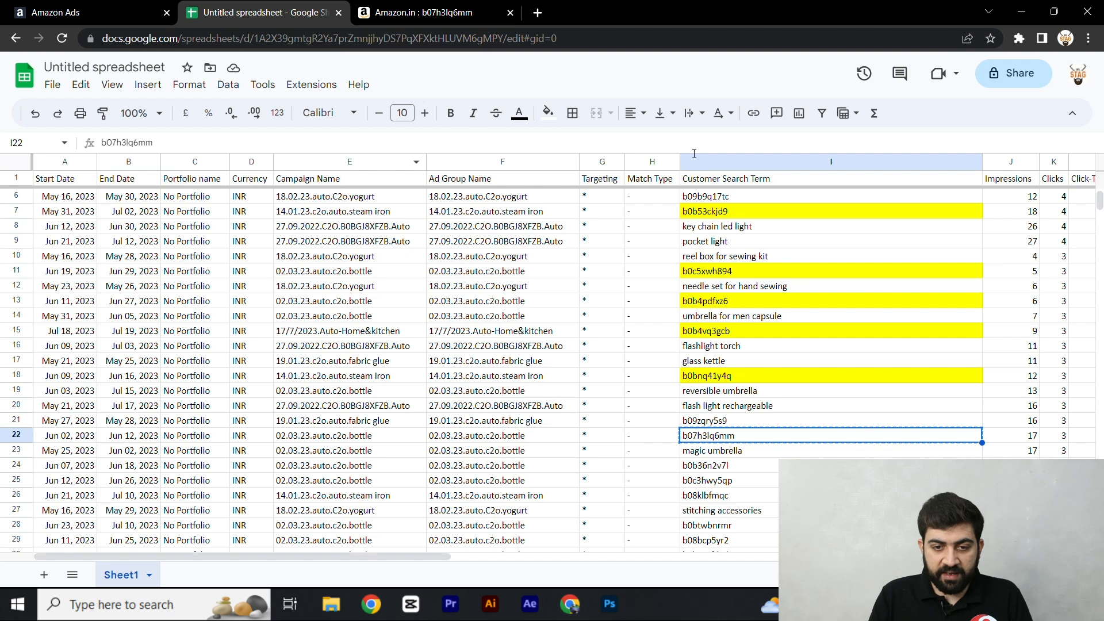
click(548, 112)
click(611, 196)
Step: Copy b0b36n2v7l from row 24 of the report, search Amazon for it and view the product found
click(707, 465)
key(ctrl+c)
click(437, 12)
triple_click(402, 74)
key(ctrl+v)
key(Return)
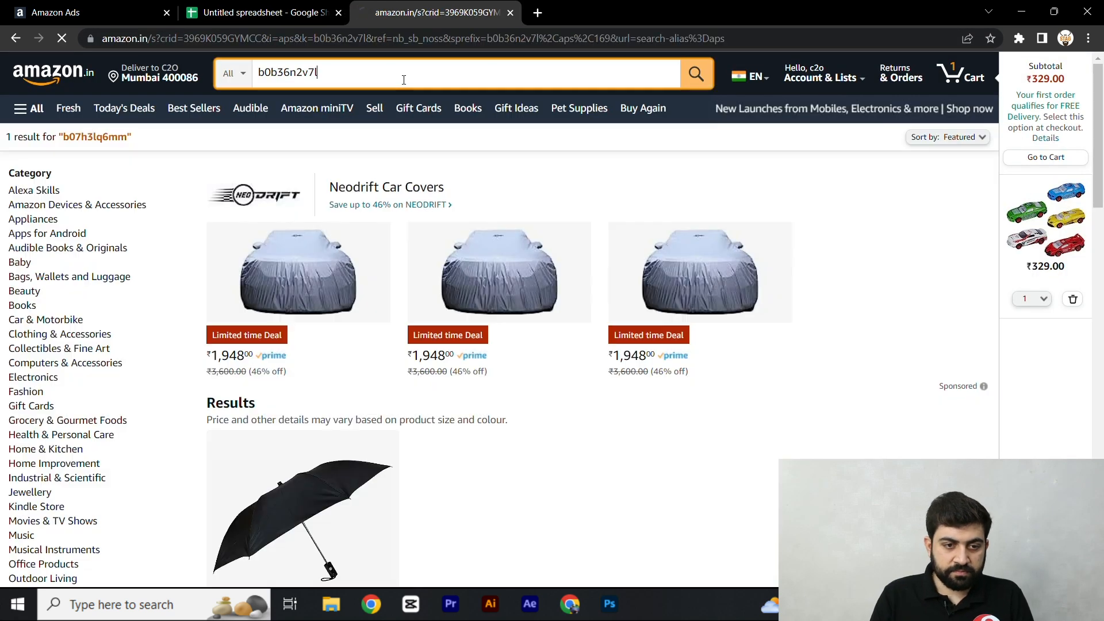
scroll(398, 256, down, 3)
Step: Back in the report, highlight the b0b36n2v7l cell in row 24 in yellow
click(266, 8)
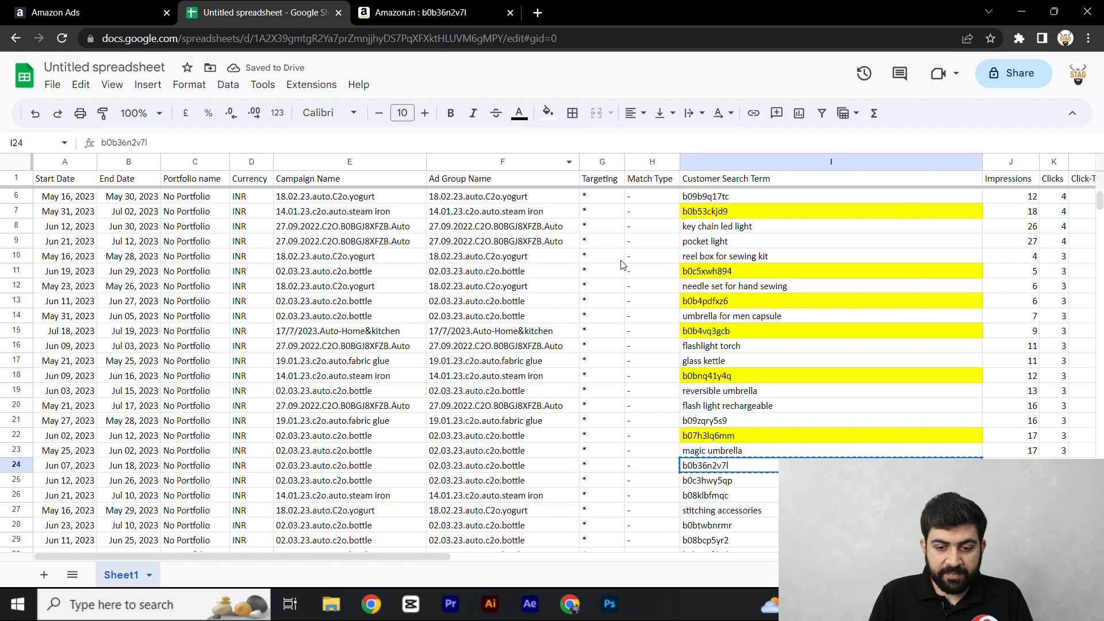
click(548, 113)
click(611, 197)
Step: Review the yellow-marked product codes in the Customer Search Term column one by one, from row 11 to row 24
scroll(781, 376, up, 1)
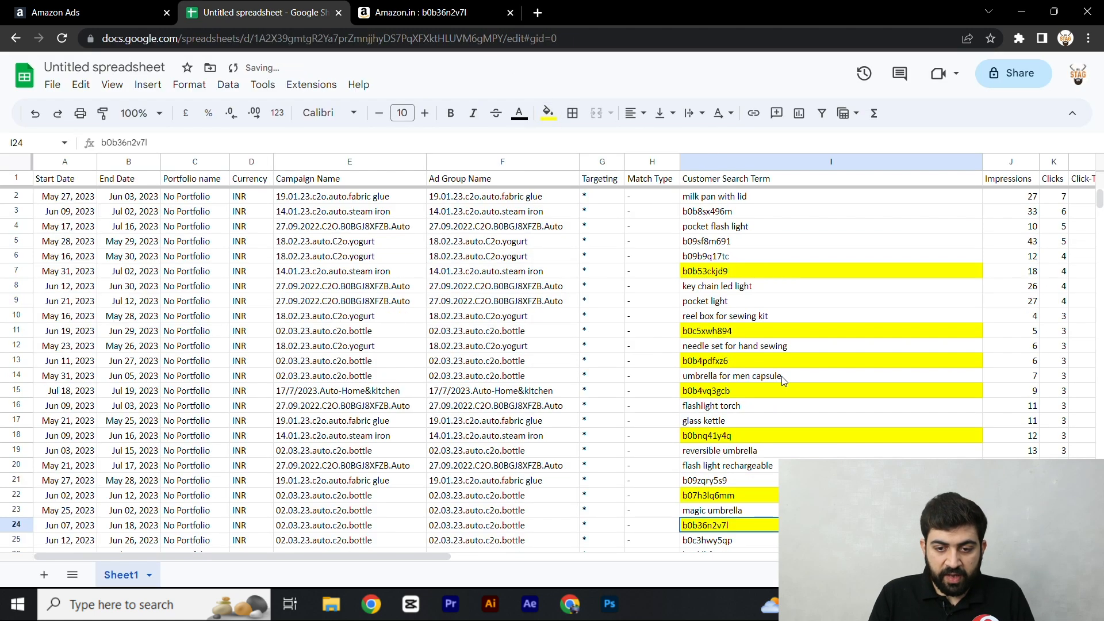
click(729, 334)
click(727, 361)
click(725, 390)
click(726, 435)
click(725, 497)
click(724, 525)
Step: Copy b0c3hwy5qp from row 25 of the report and search Amazon for it
scroll(742, 402, down, 4)
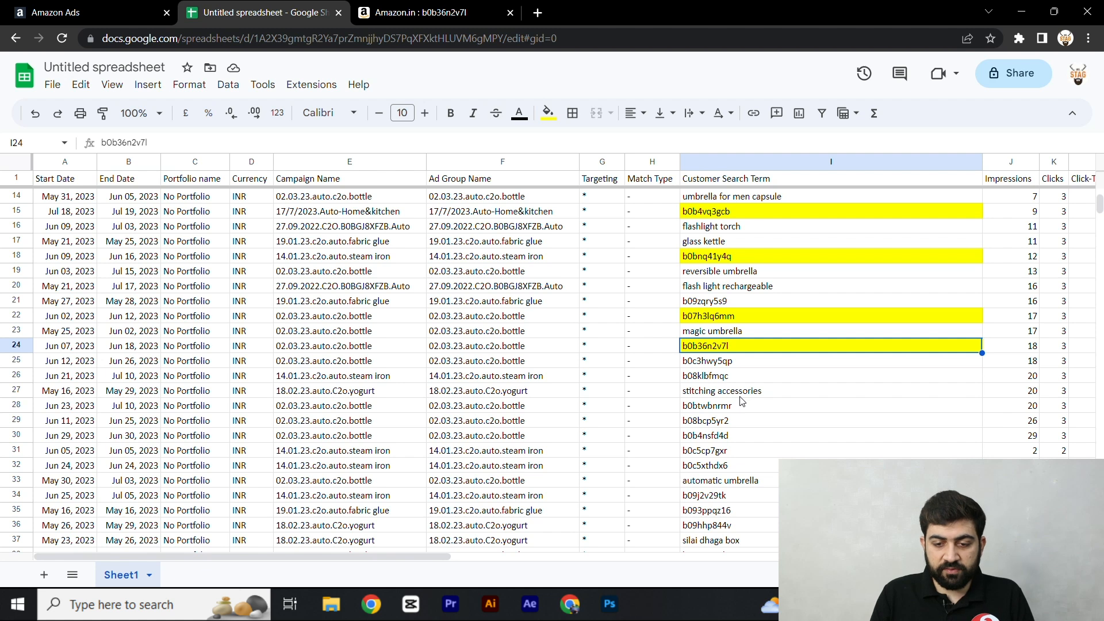
click(729, 362)
click(454, 14)
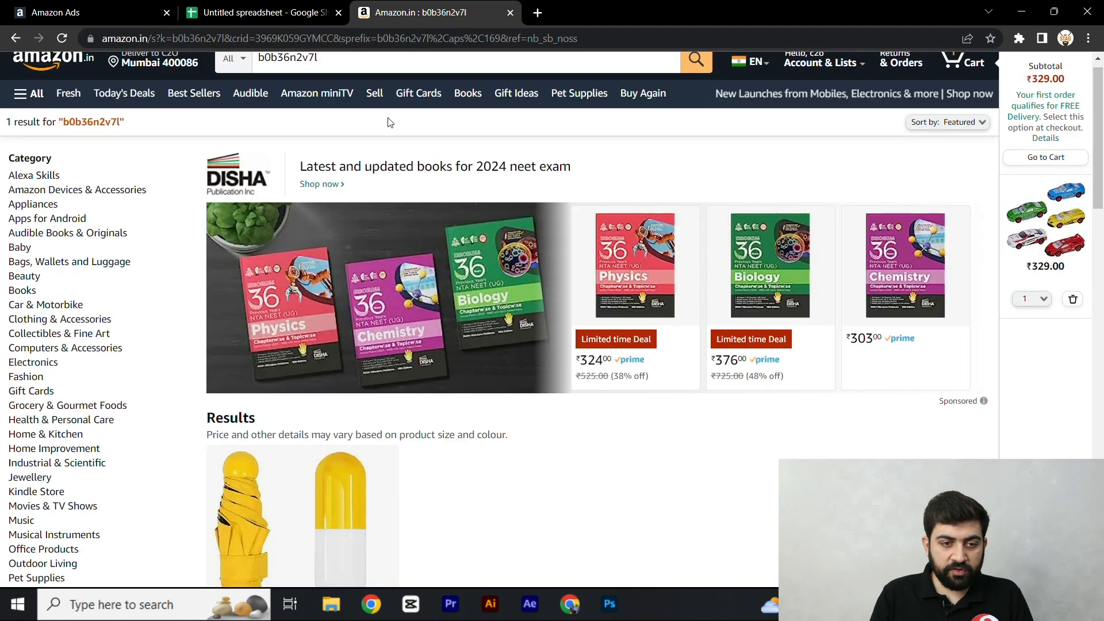
click(370, 75)
key(ctrl+a)
key(ctrl+v)
key(Return)
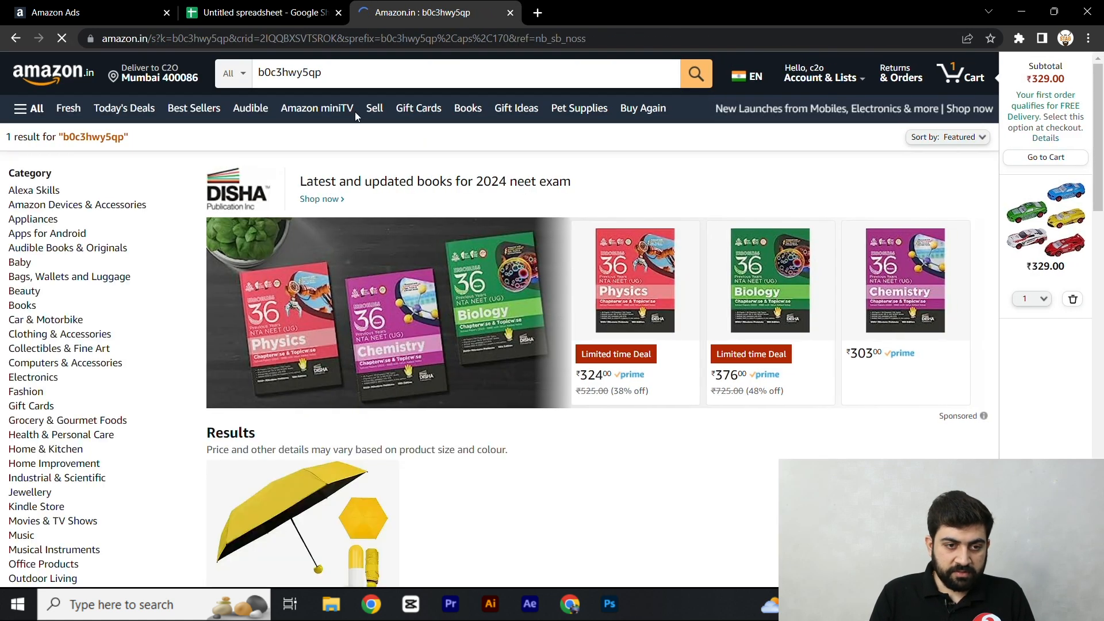
Step: Back in the report, highlight the b0c3hwy5qp cell in row 25 in yellow
click(262, 13)
click(548, 113)
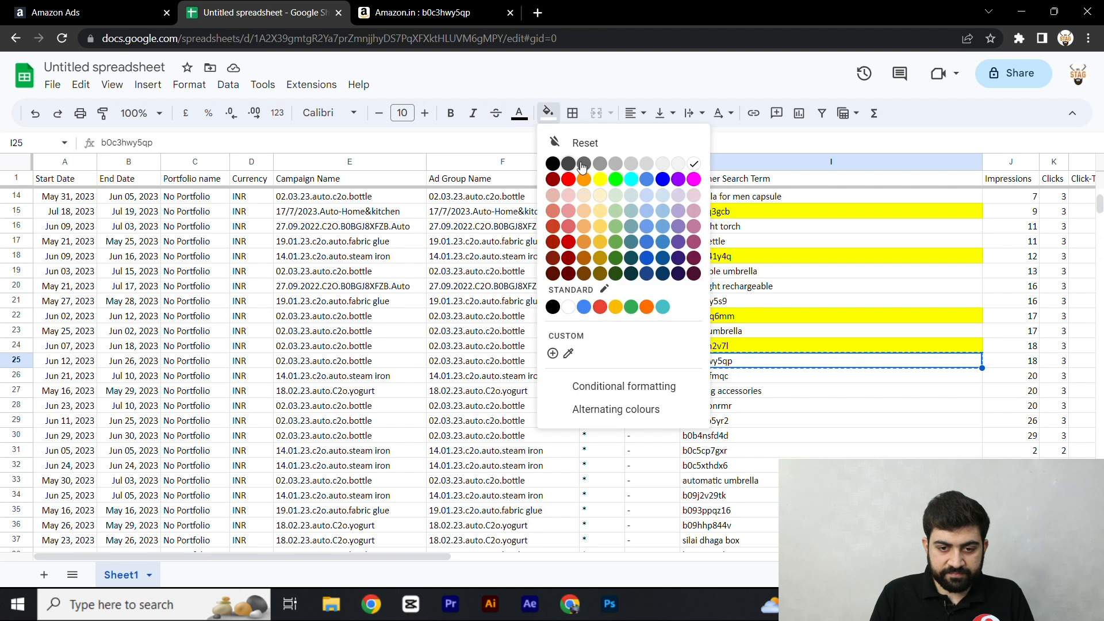
click(598, 182)
Step: Copy b08klbfmqc from row 26 of the report, search Amazon for it and view the product found
click(730, 377)
key(ctrl+c)
click(437, 12)
click(358, 72)
key(ctrl+a)
key(ctrl+v)
key(Return)
scroll(382, 239, down, 1)
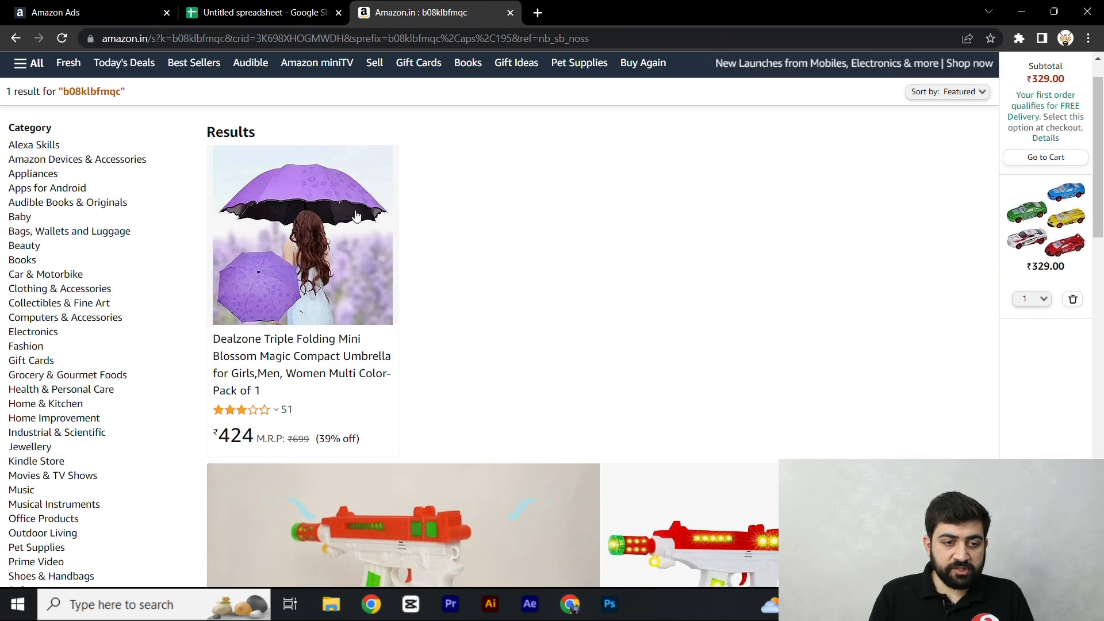
Step: Back in the report, highlight the b08klbfmqc cell in row 26 in yellow
scroll(382, 239, up, 1)
click(287, 13)
click(547, 113)
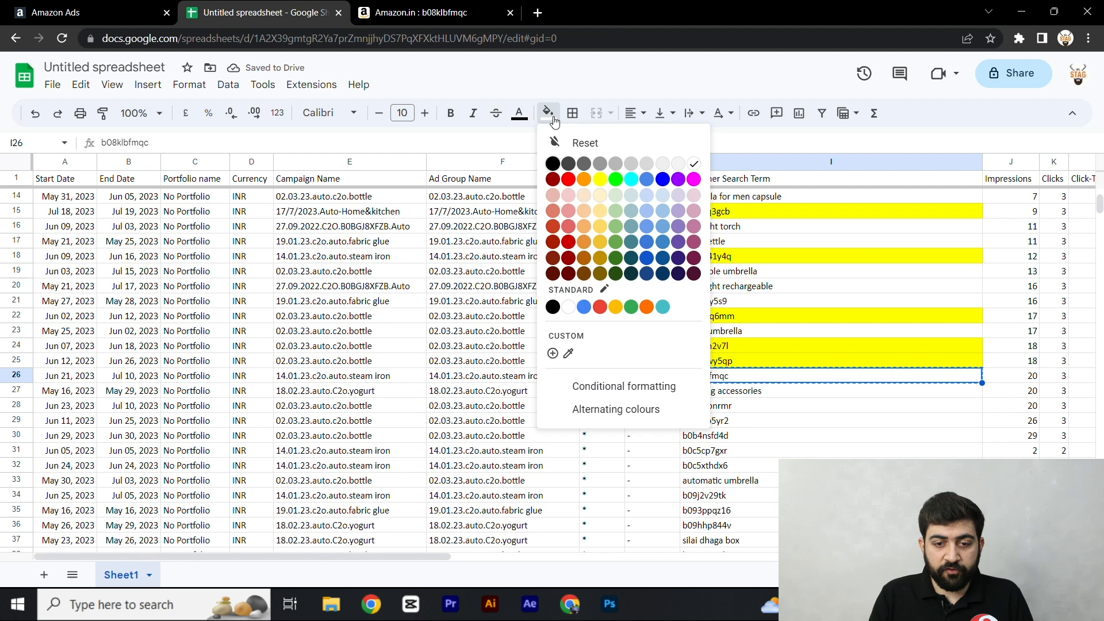
click(597, 182)
Step: Copy b0btwbnrmr from row 28 of the report, search Amazon for it and view the product found
click(741, 412)
key(ctrl+c)
click(437, 13)
click(293, 80)
key(ctrl+a)
key(ctrl+v)
key(Return)
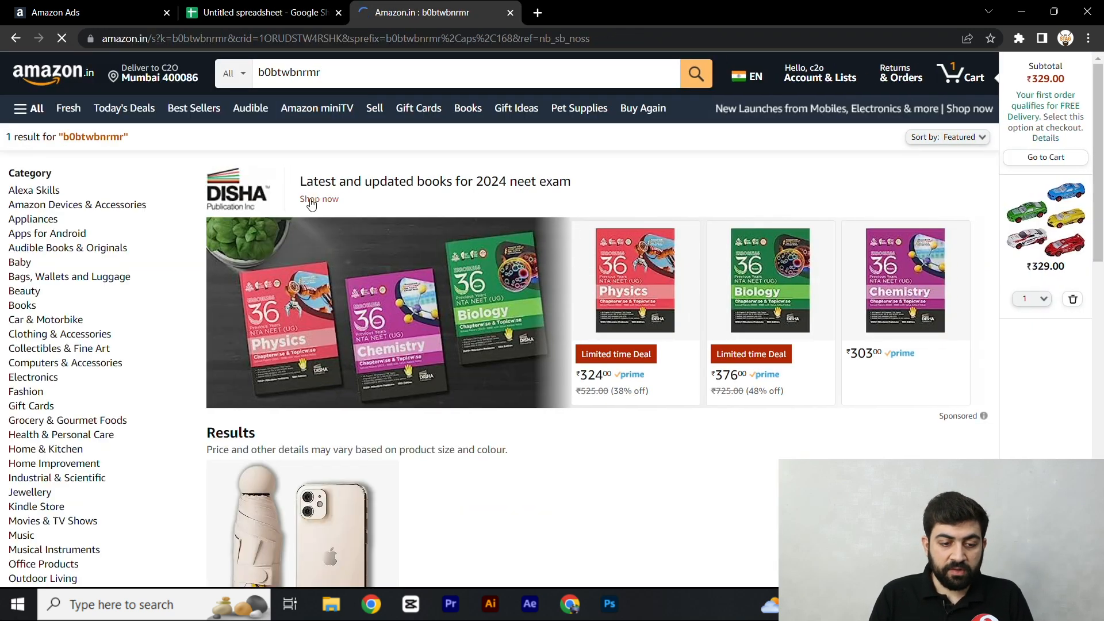
scroll(293, 84, down, 1)
Step: Back in the report, highlight the b0btwbnrmr cell in row 28 in yellow
click(232, 10)
click(547, 112)
click(599, 183)
Step: Copy b08bcp5yr2 from row 29 of the report and search Amazon for it
click(706, 427)
key(ctrl+c)
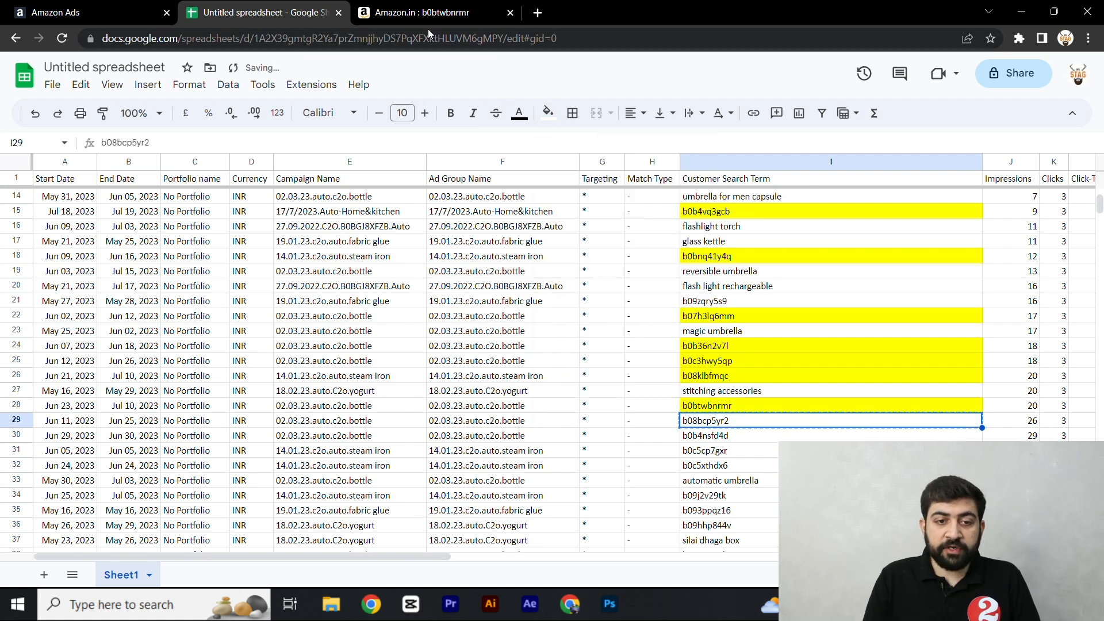
click(428, 17)
scroll(333, 93, up, 1)
double_click(337, 75)
key(ctrl+v)
key(Return)
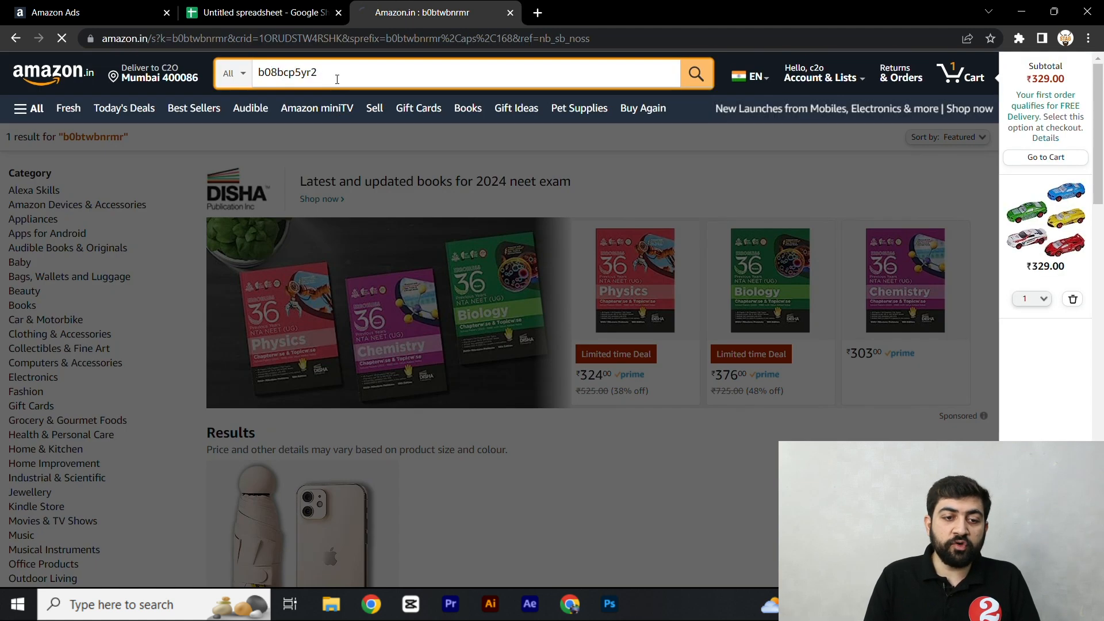
Step: Back in the report, highlight the b08bcp5yr2 cell in row 29 in yellow and move off the cell
click(261, 12)
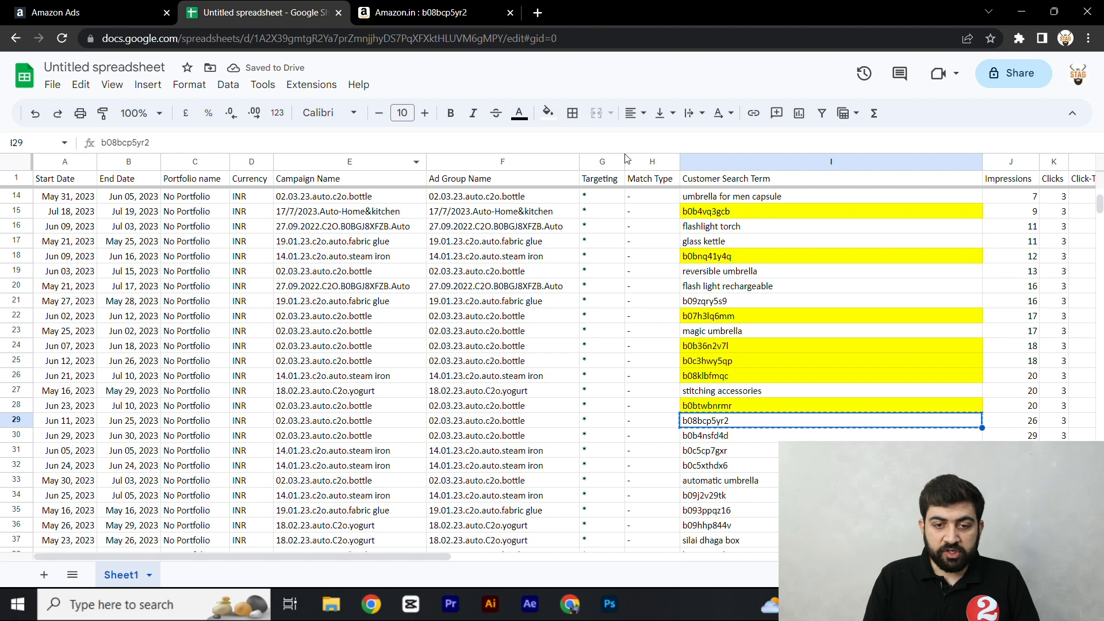
click(548, 112)
click(599, 183)
key(Left)
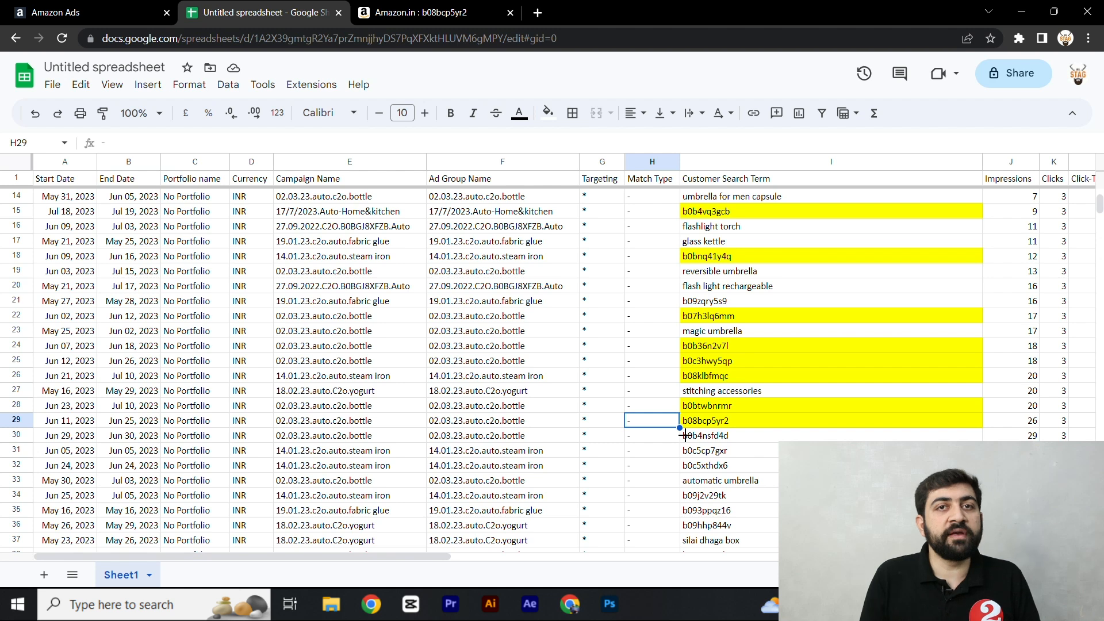
scroll(673, 411, up, 4)
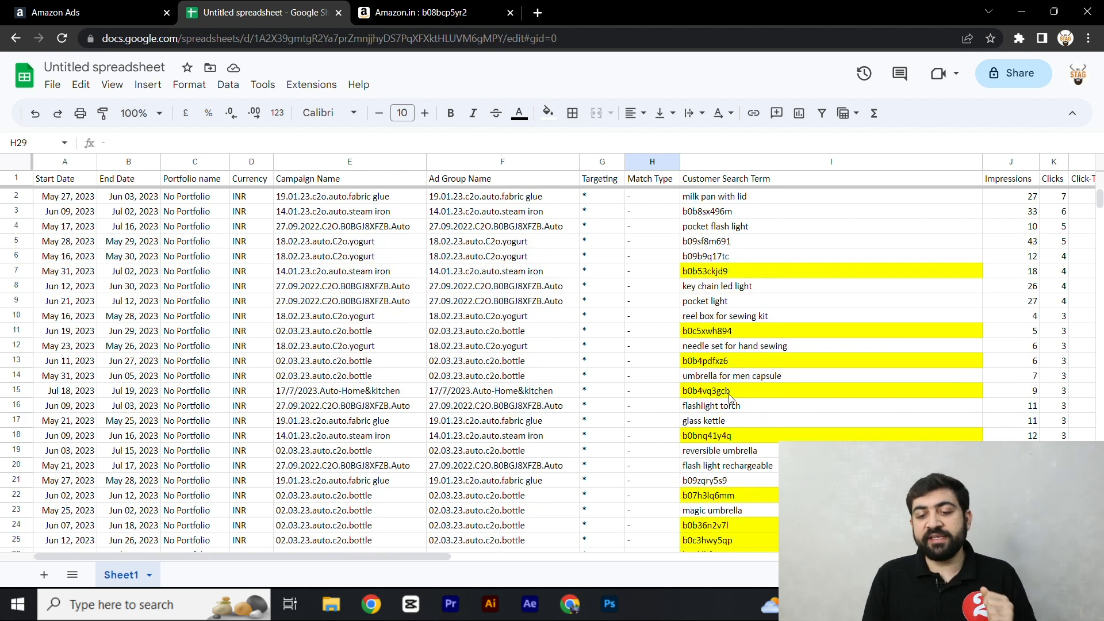
scroll(729, 396, down, 4)
scroll(733, 399, up, 4)
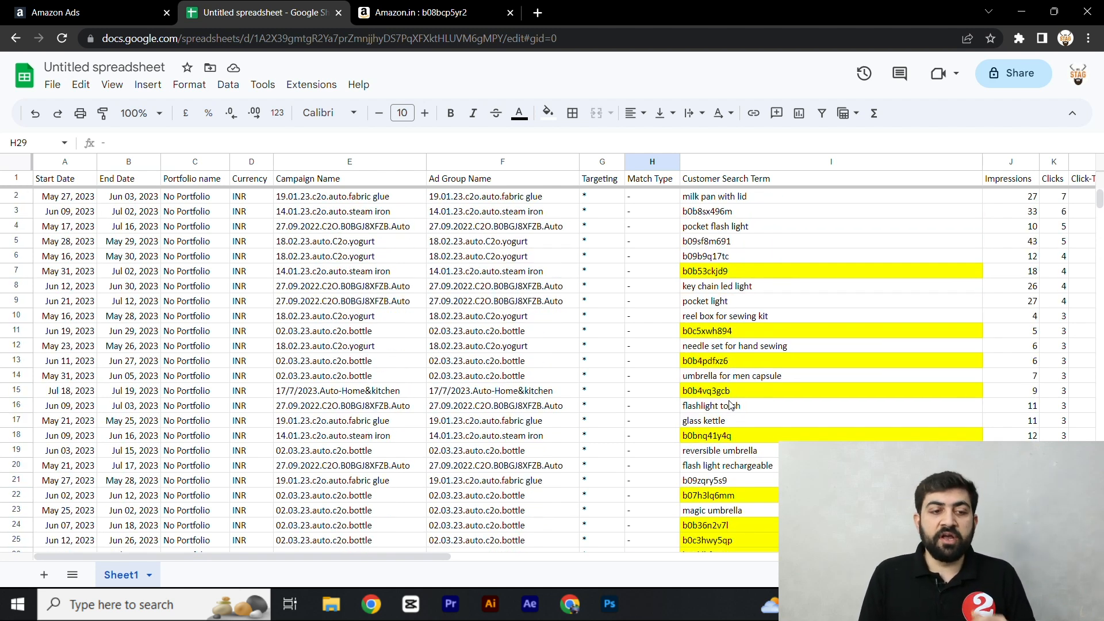
Step: Switch to Amazon Ads, go to the campaign manager and start creating a new Sponsored Products campaign
click(86, 12)
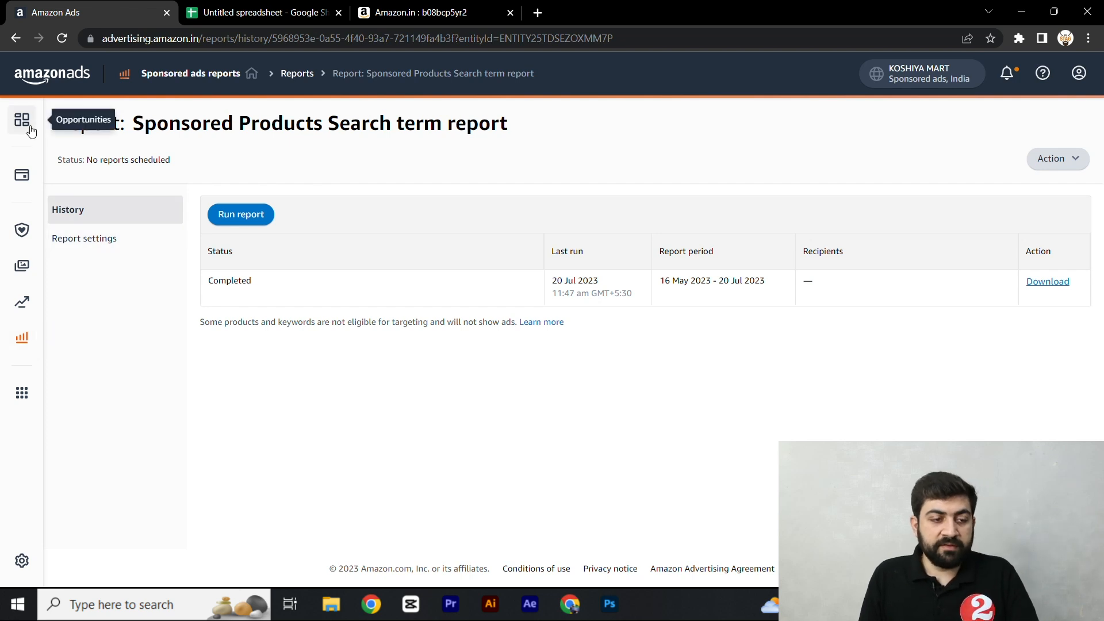
click(34, 181)
click(92, 163)
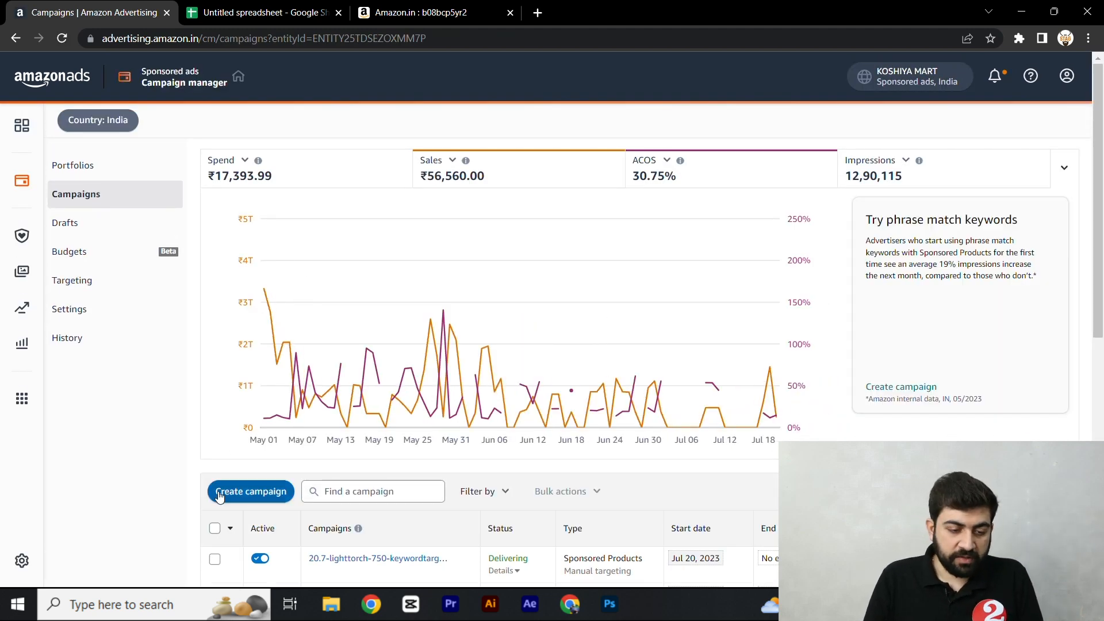
click(265, 497)
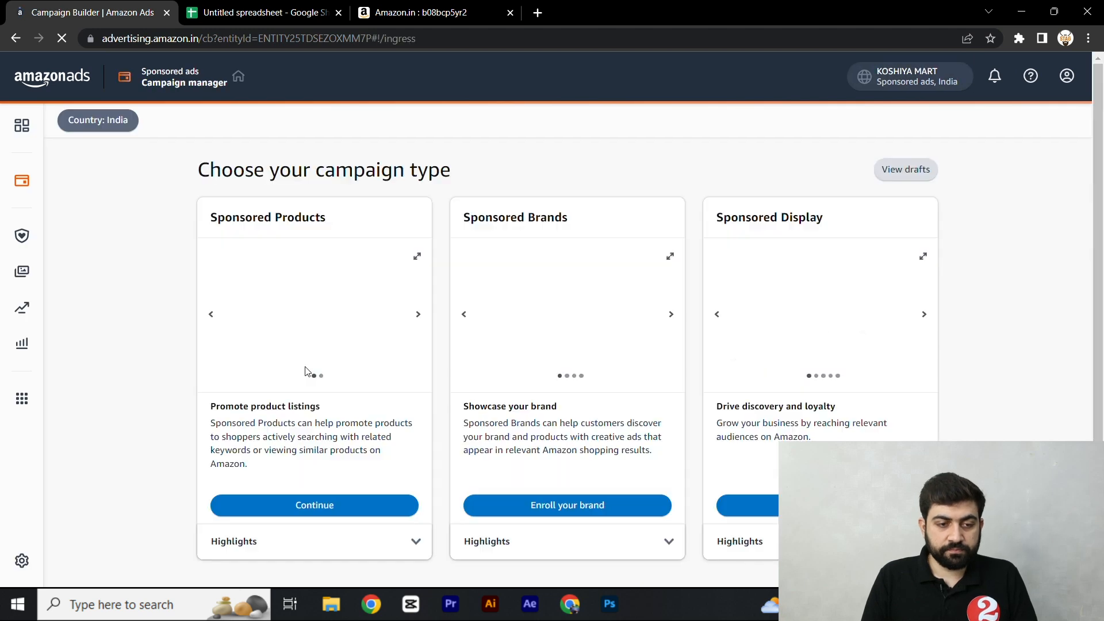
drag(209, 219, 319, 223)
click(343, 222)
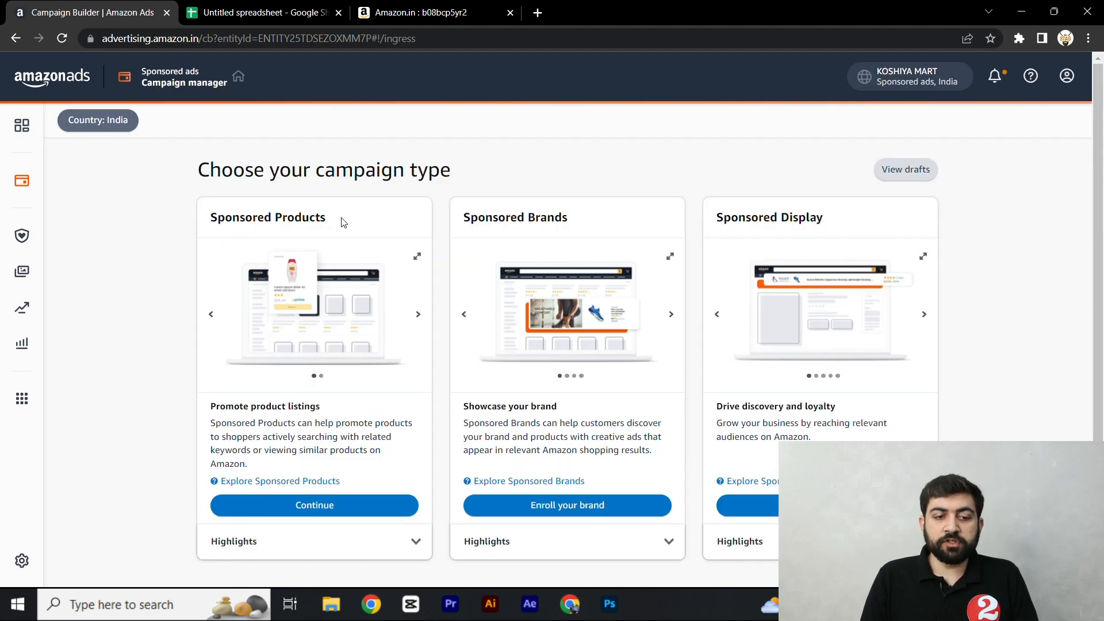
click(293, 508)
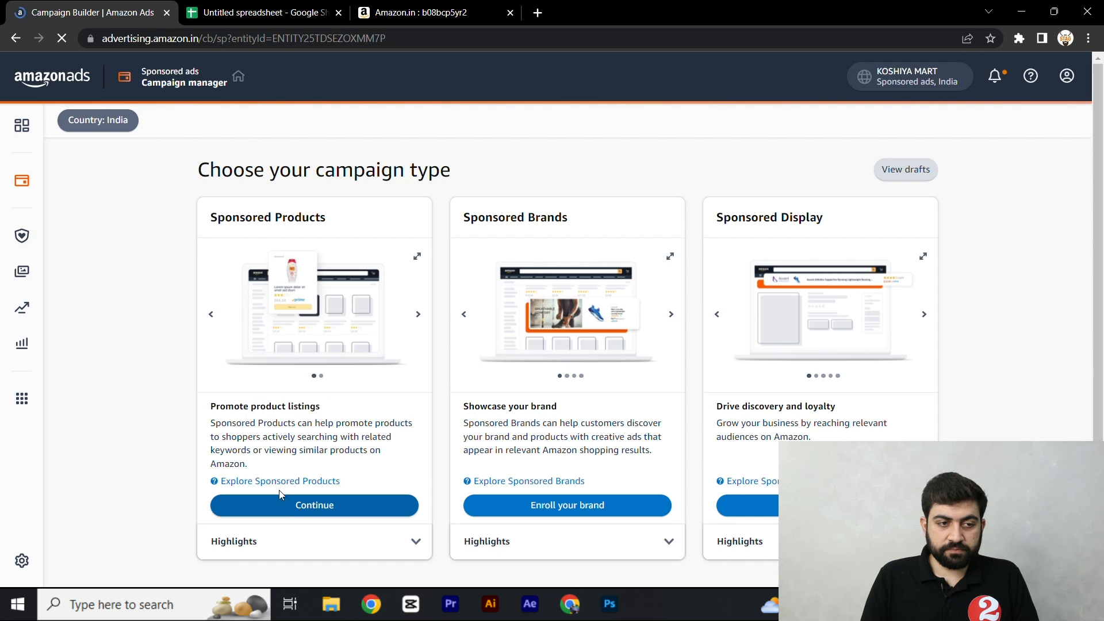
Step: Name the ad group 20.7-umbrella-600-producttragetting
triple_click(392, 316)
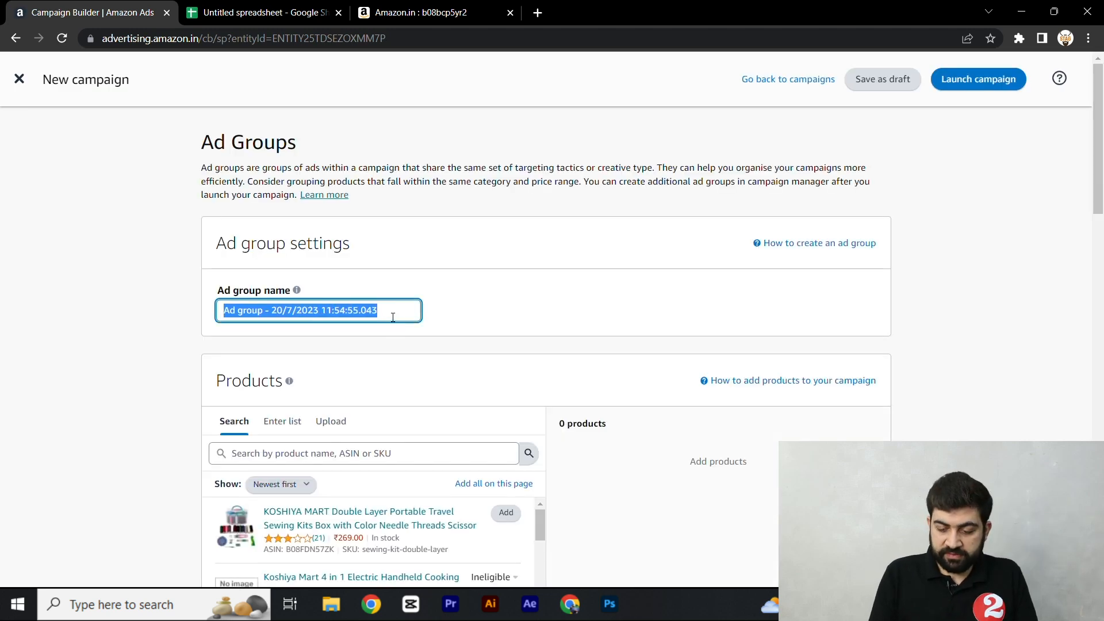
text(20.7-)
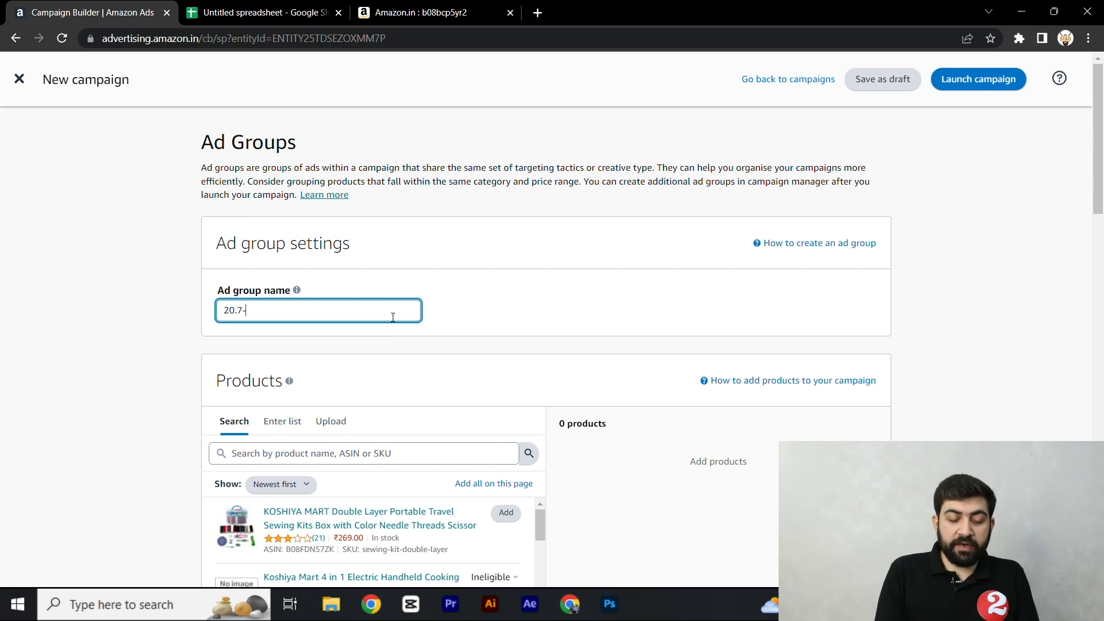
text(umbrella)
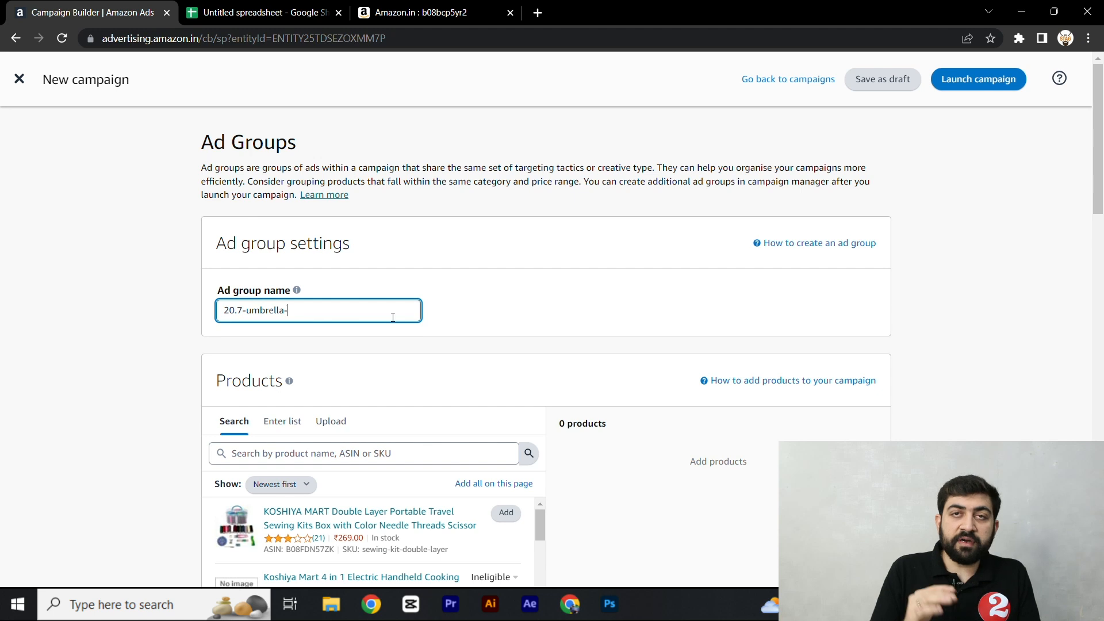
text(-600)
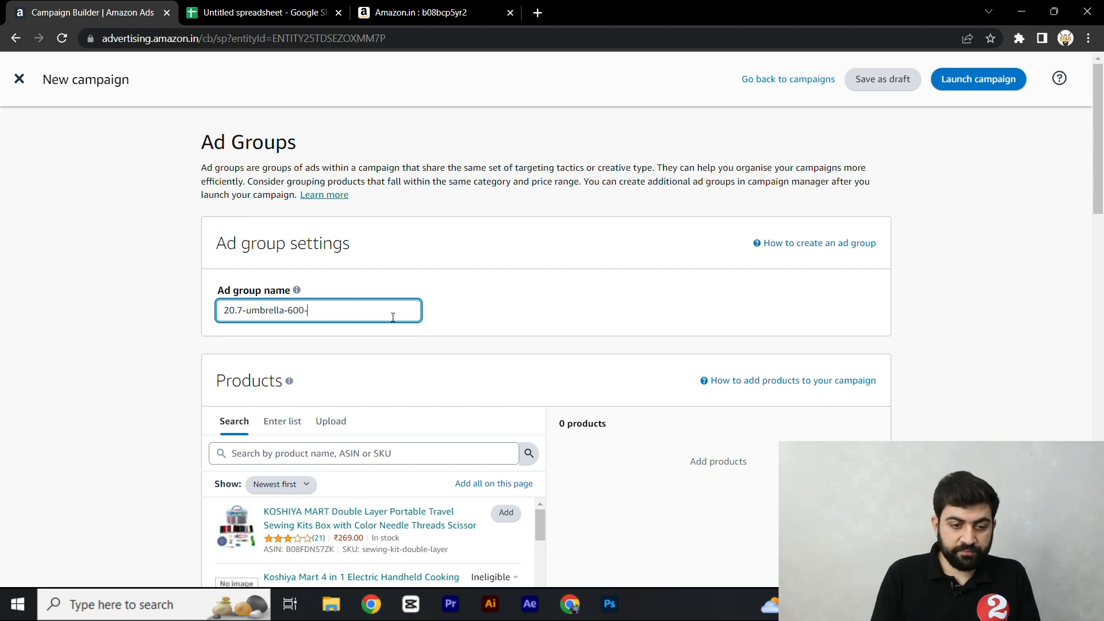
text(-product)
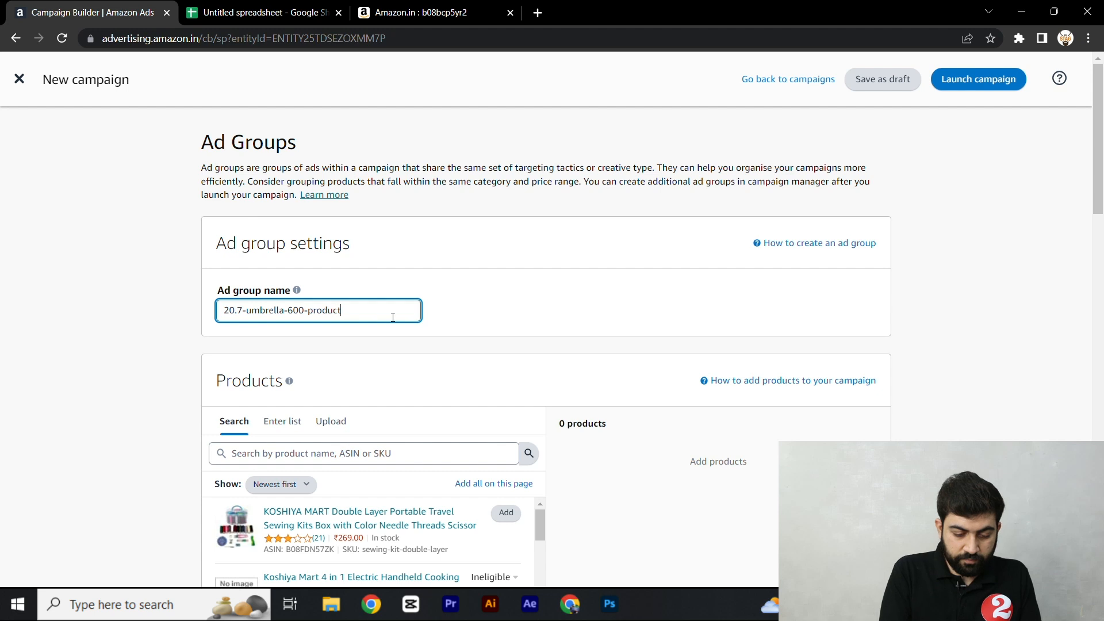
text(tragetting)
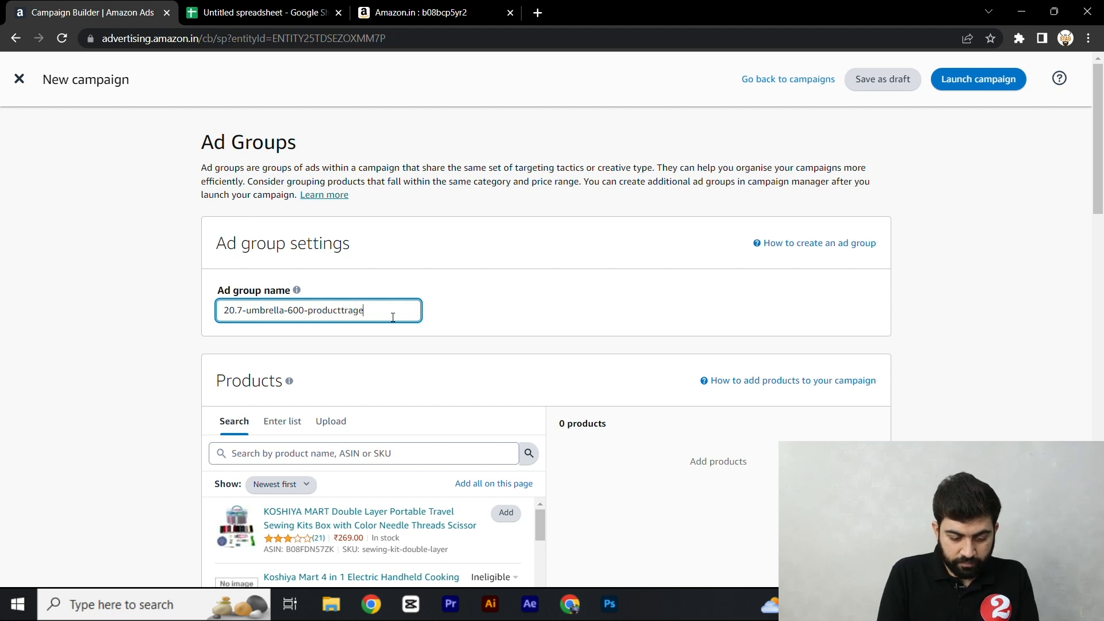
key(ctrl+a)
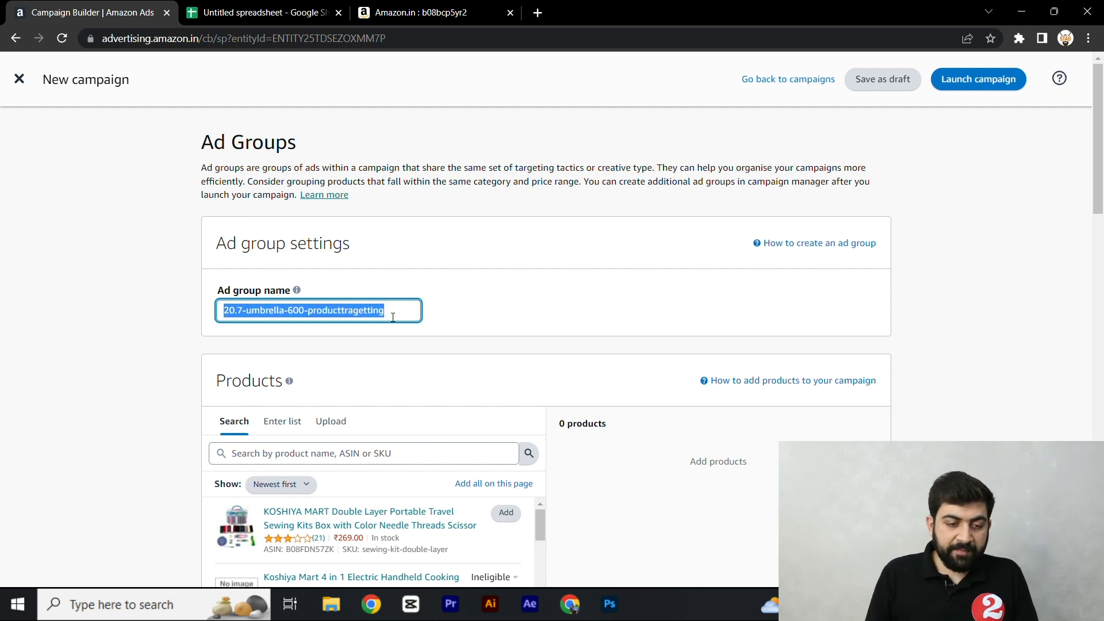
click(462, 316)
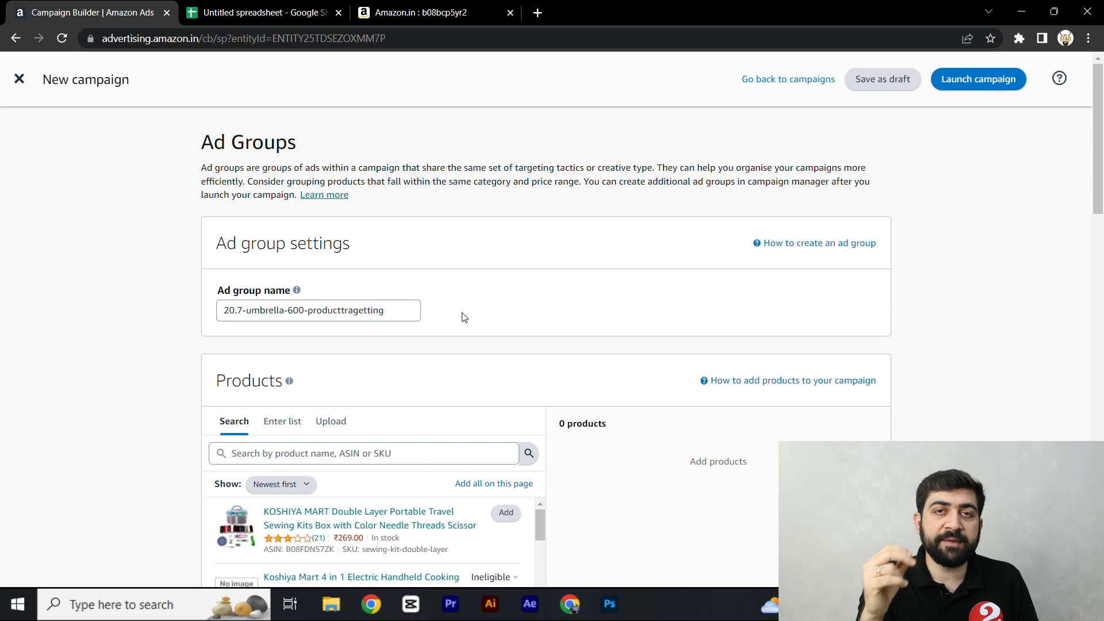
Step: Search the products available for the ad group for umbrella
scroll(434, 390, down, 1)
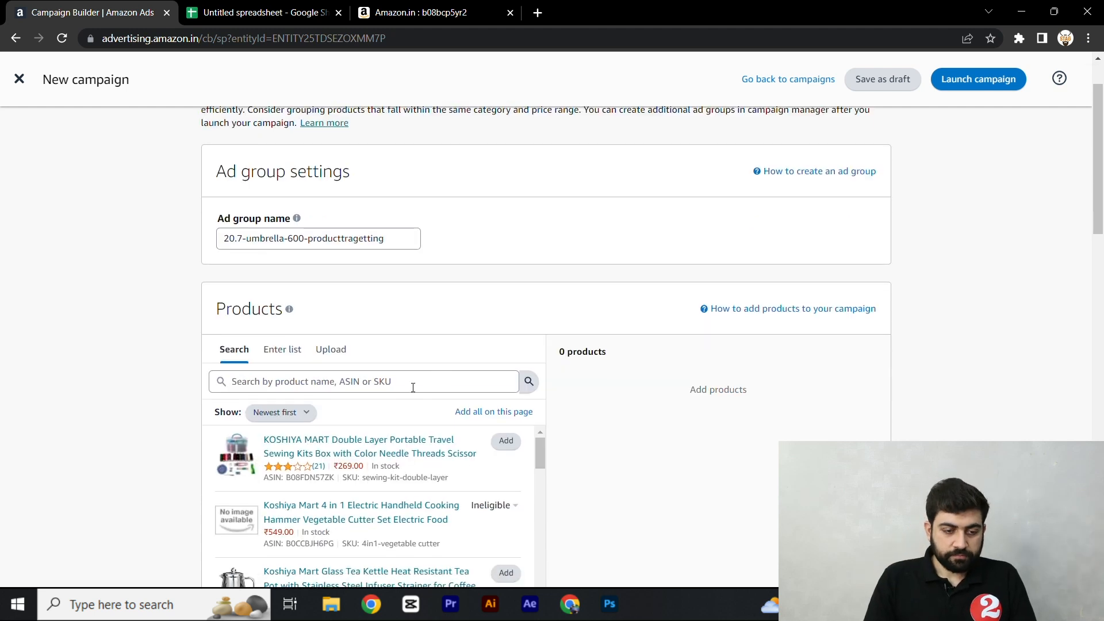
scroll(413, 388, down, 1)
click(292, 316)
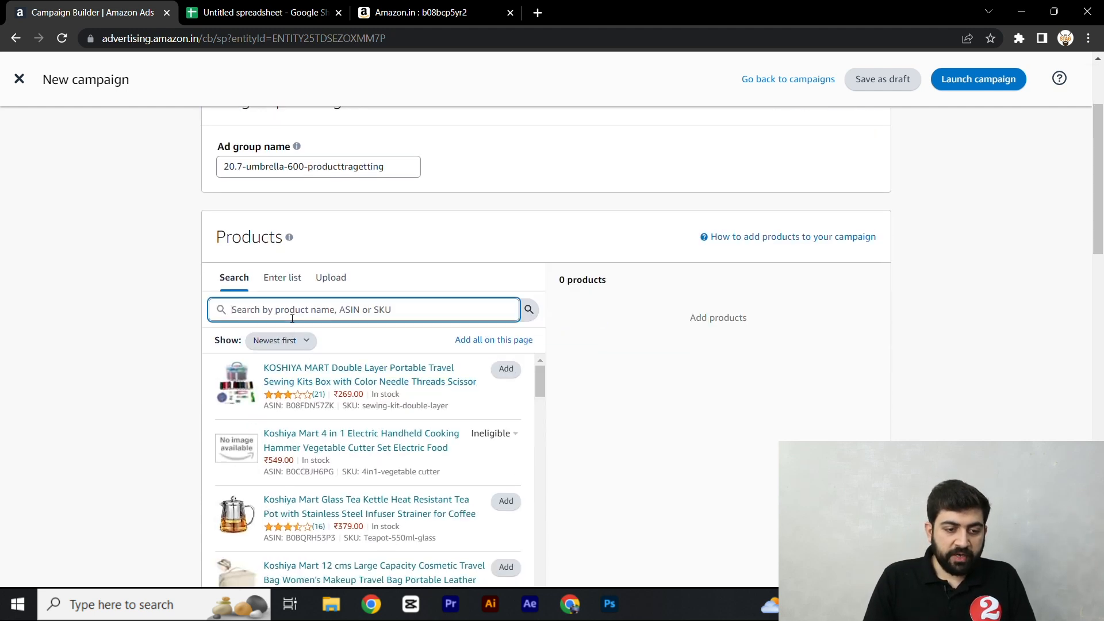
text(umbrella)
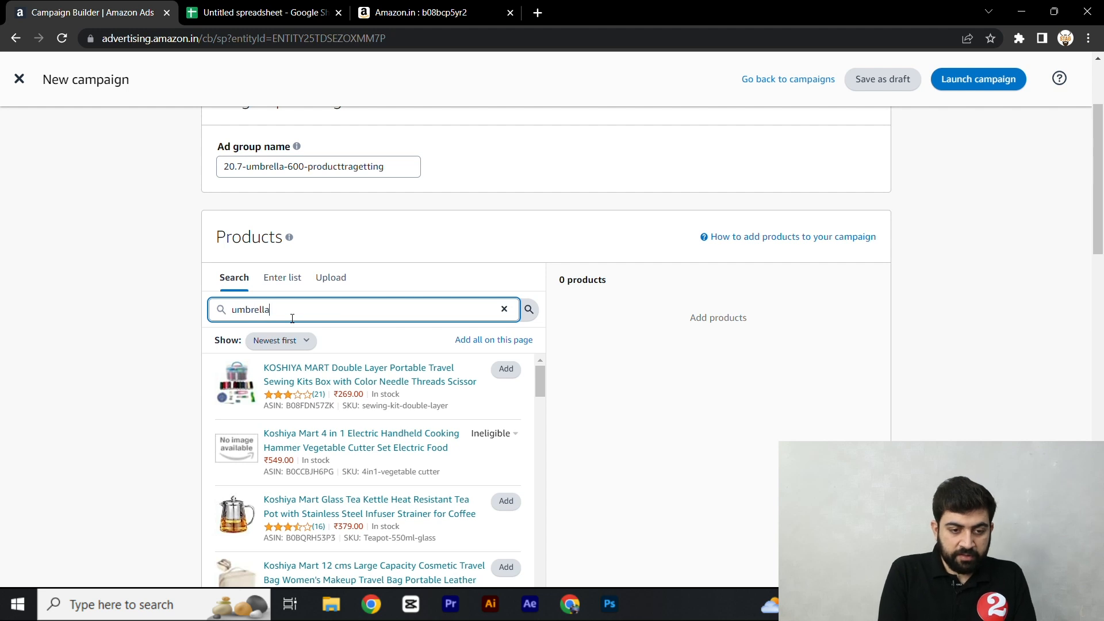
key(Return)
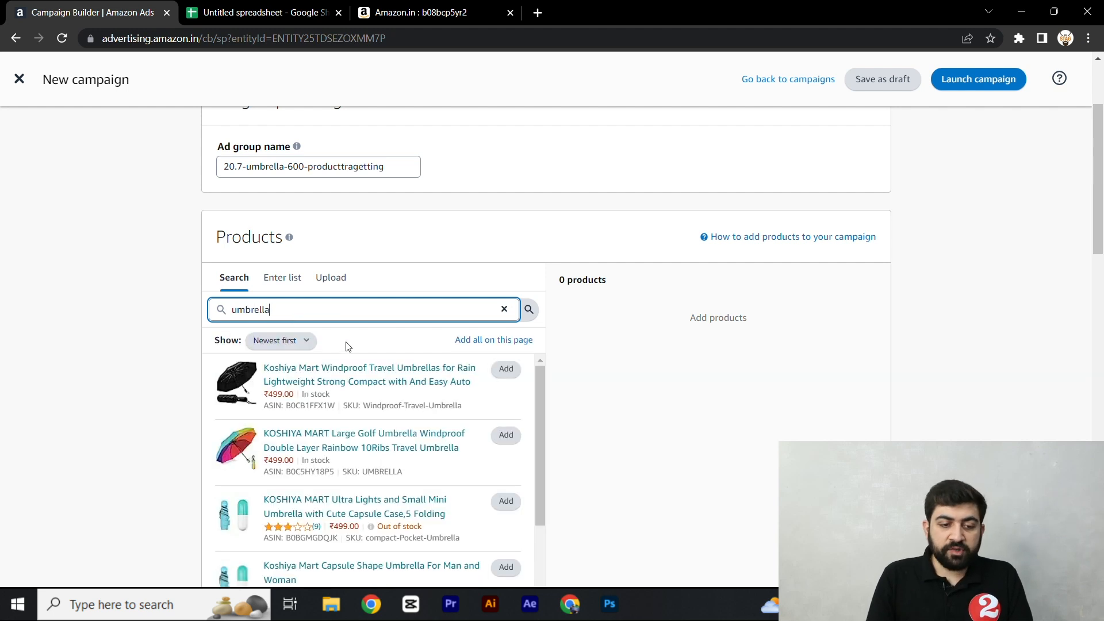
Step: Add all five umbrella products from the search results to the ad group and review the added list
scroll(345, 368, down, 1)
scroll(359, 401, down, 1)
scroll(351, 400, up, 2)
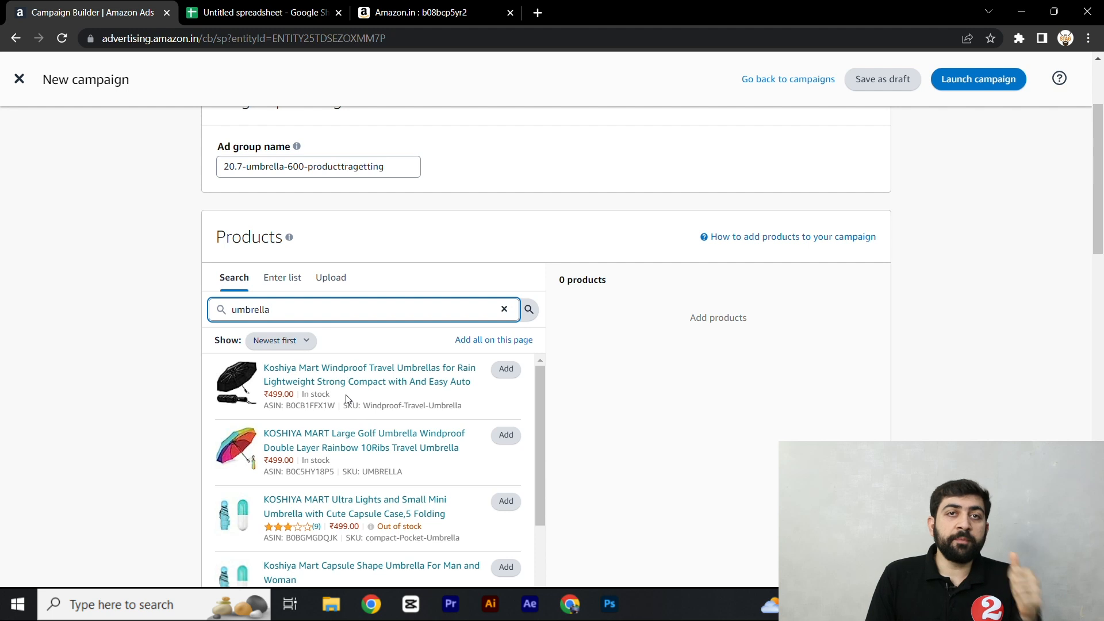
scroll(348, 391, up, 1)
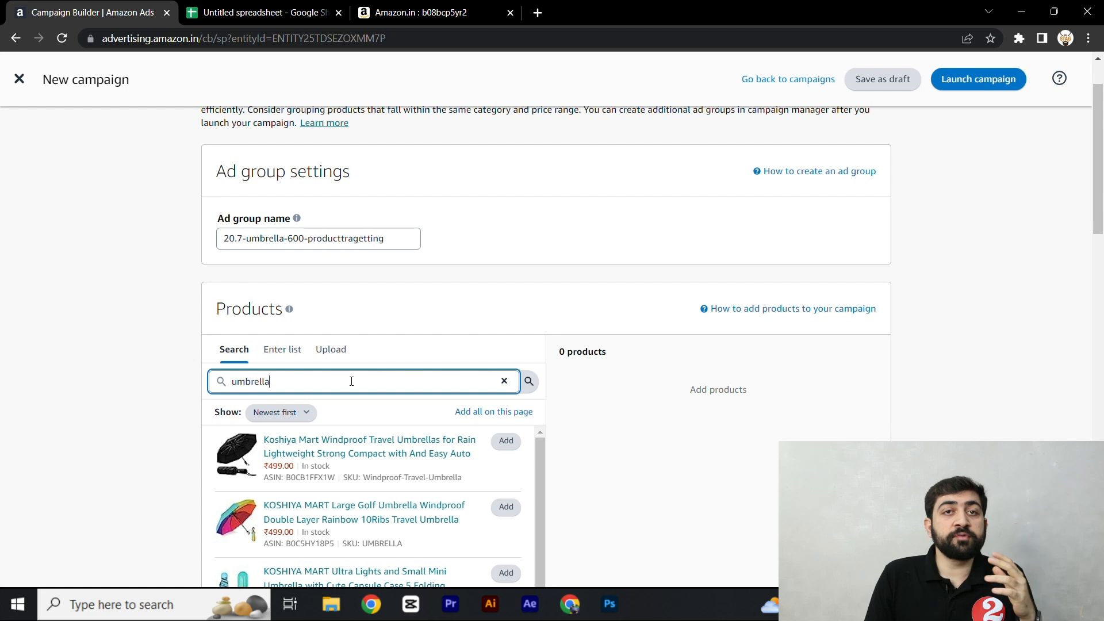
scroll(345, 376, up, 1)
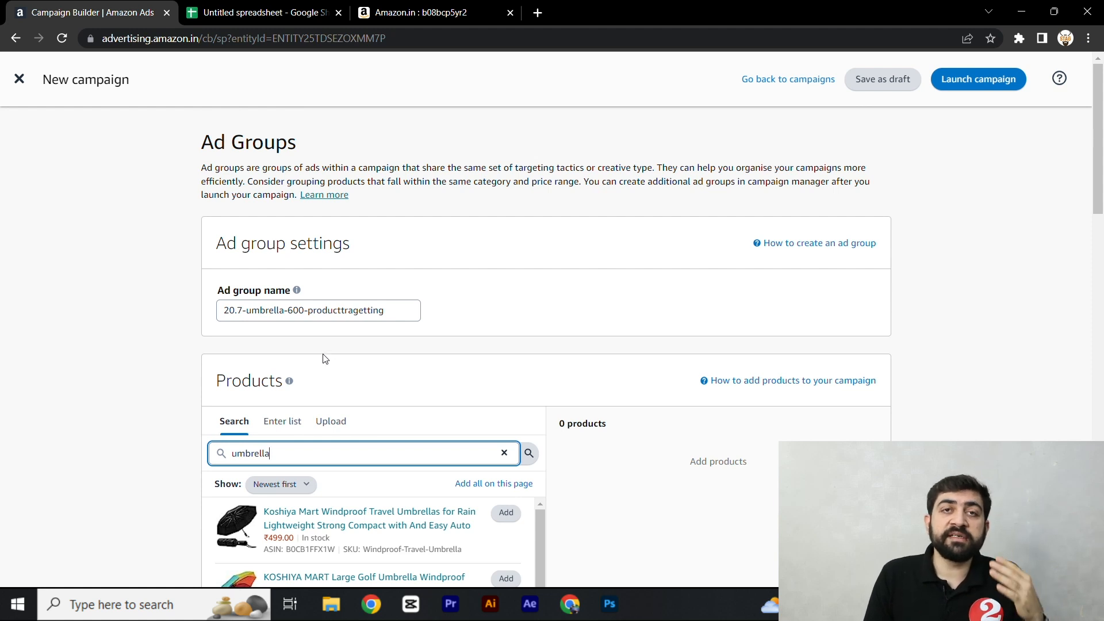
scroll(327, 360, down, 1)
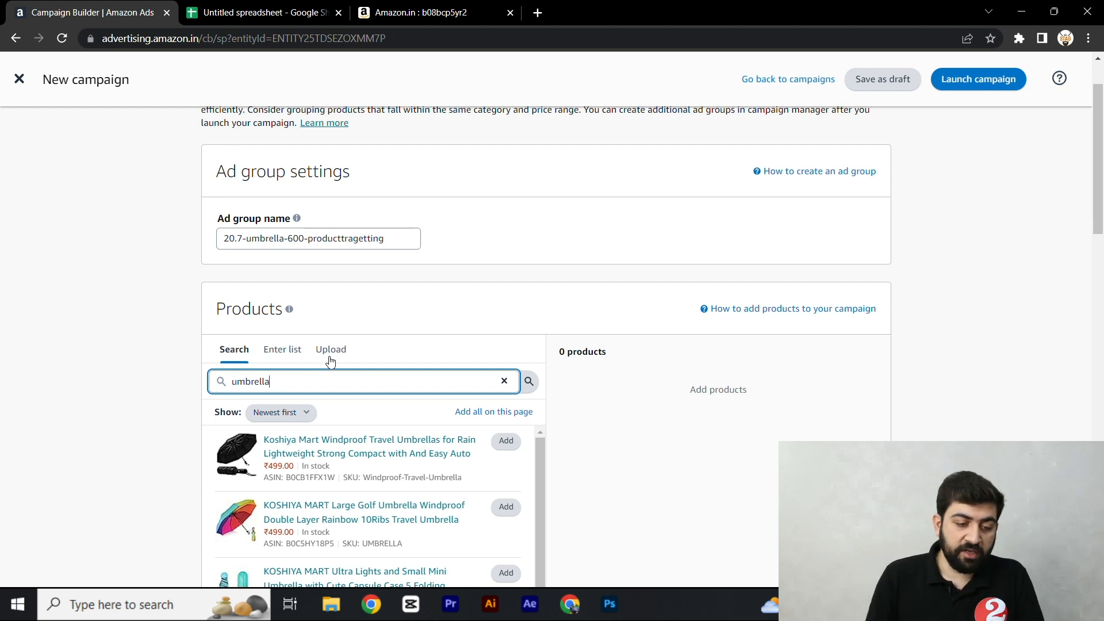
scroll(86, 463, down, 3)
scroll(357, 414, down, 2)
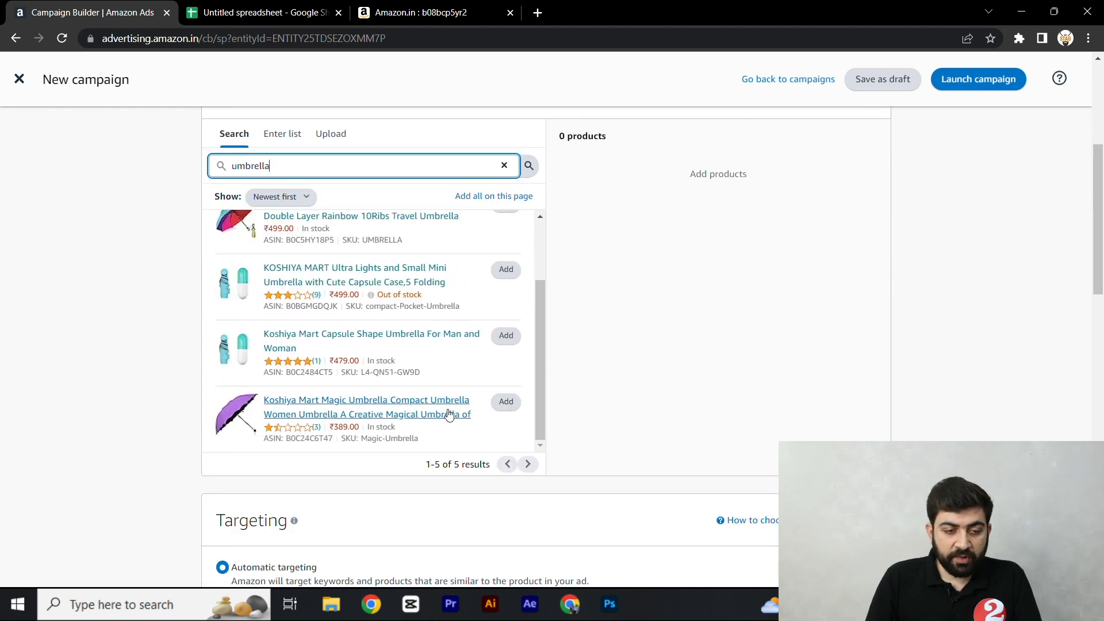
scroll(449, 414, up, 2)
click(504, 226)
click(505, 291)
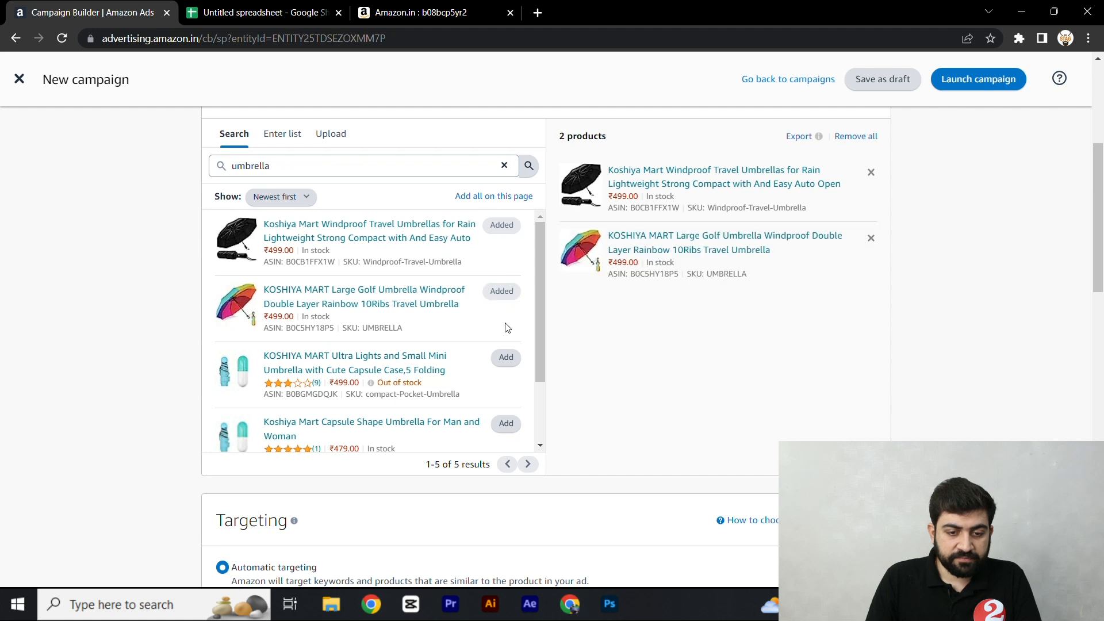
click(506, 357)
click(506, 423)
scroll(506, 414, down, 2)
click(505, 401)
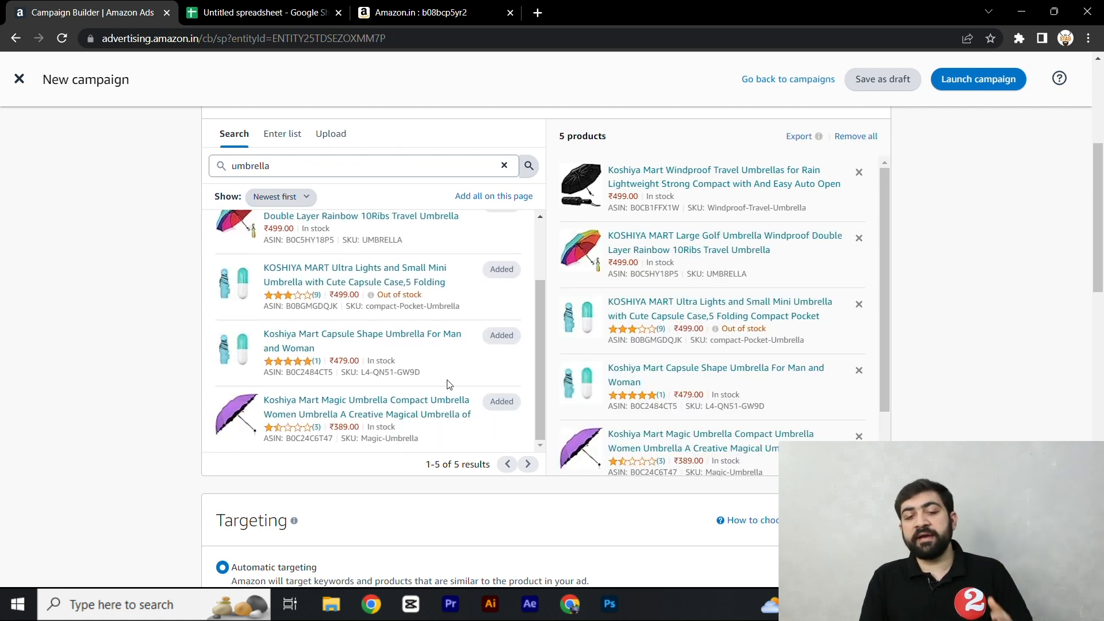
scroll(449, 384, up, 1)
scroll(760, 361, down, 1)
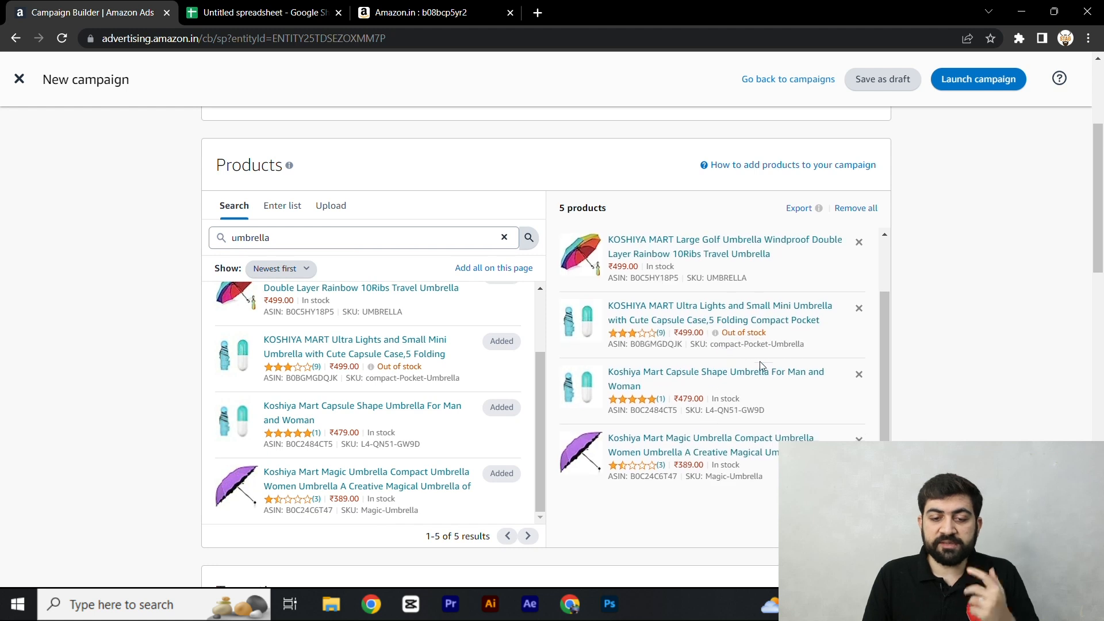
Step: Set the campaign to manual targeting with product targeting as the targeting type
scroll(760, 361, down, 6)
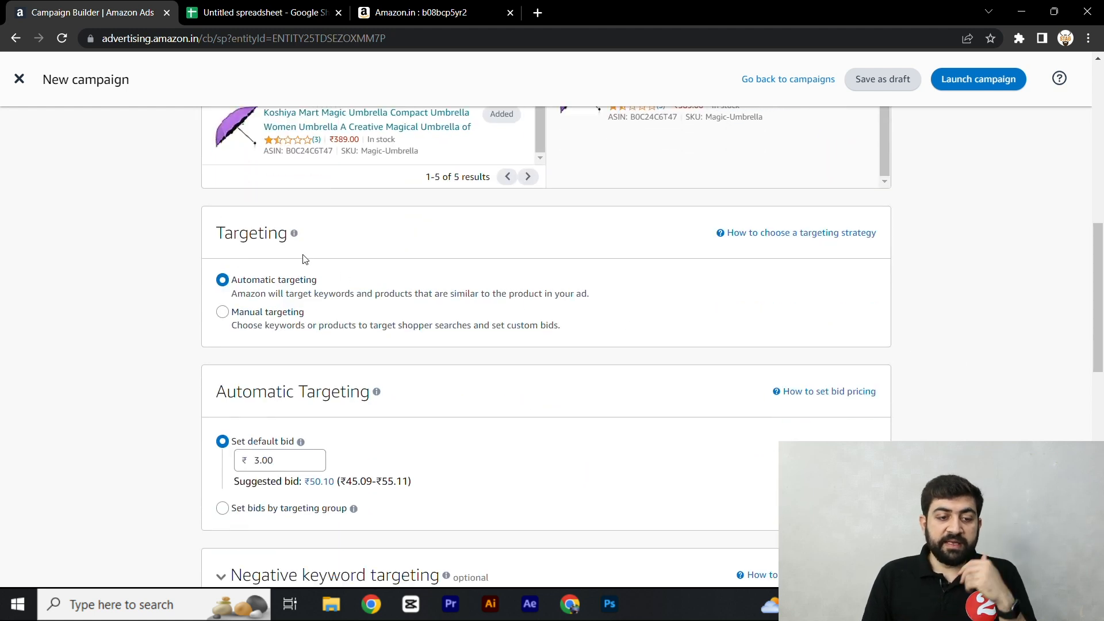
double_click(268, 238)
click(257, 315)
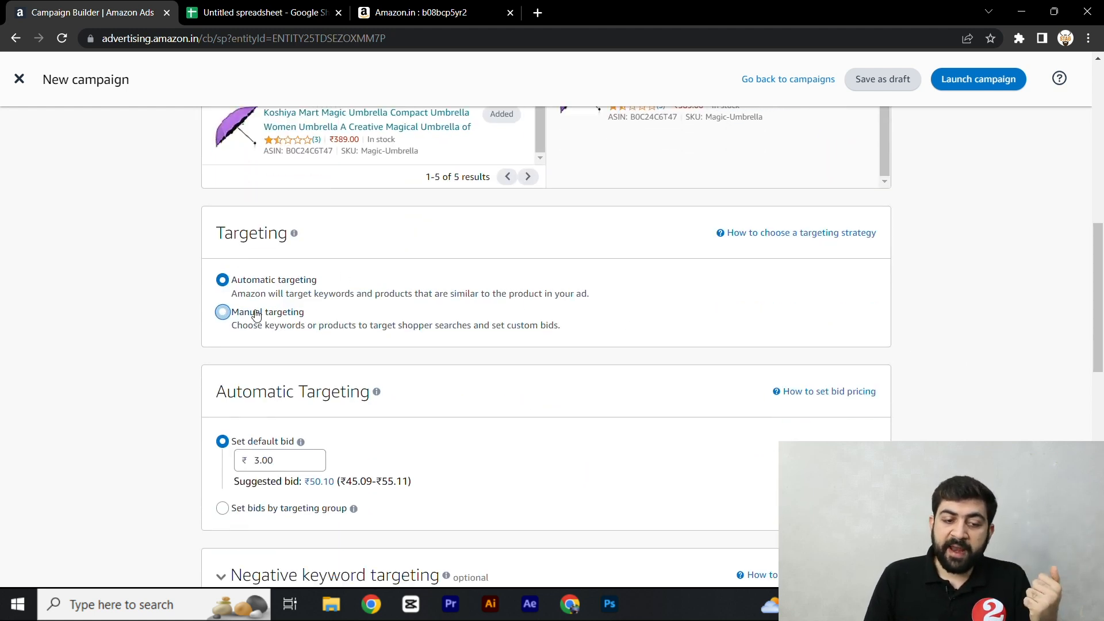
scroll(256, 315, down, 2)
click(251, 437)
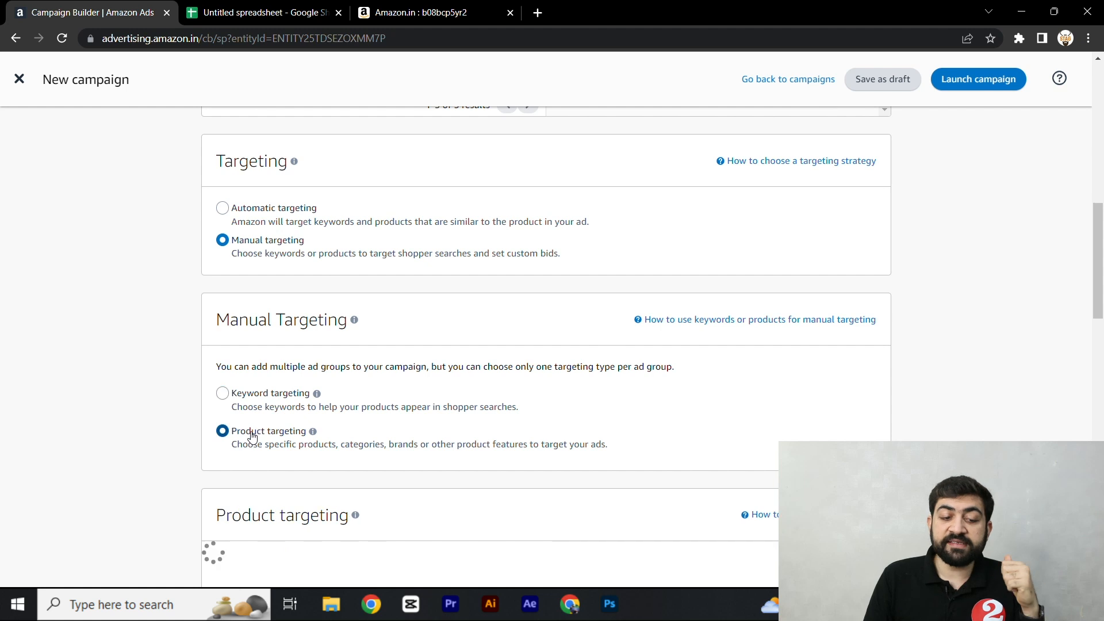
Step: Switch the product targeting to individual products, look through the suggested products and open the search for products to target
scroll(352, 387, down, 4)
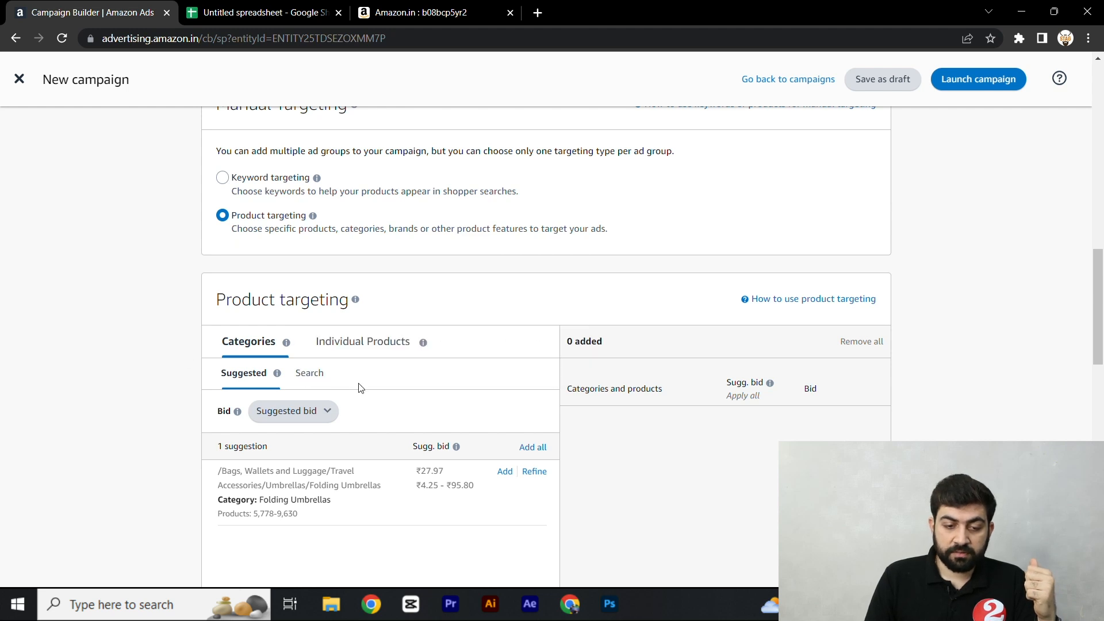
click(384, 355)
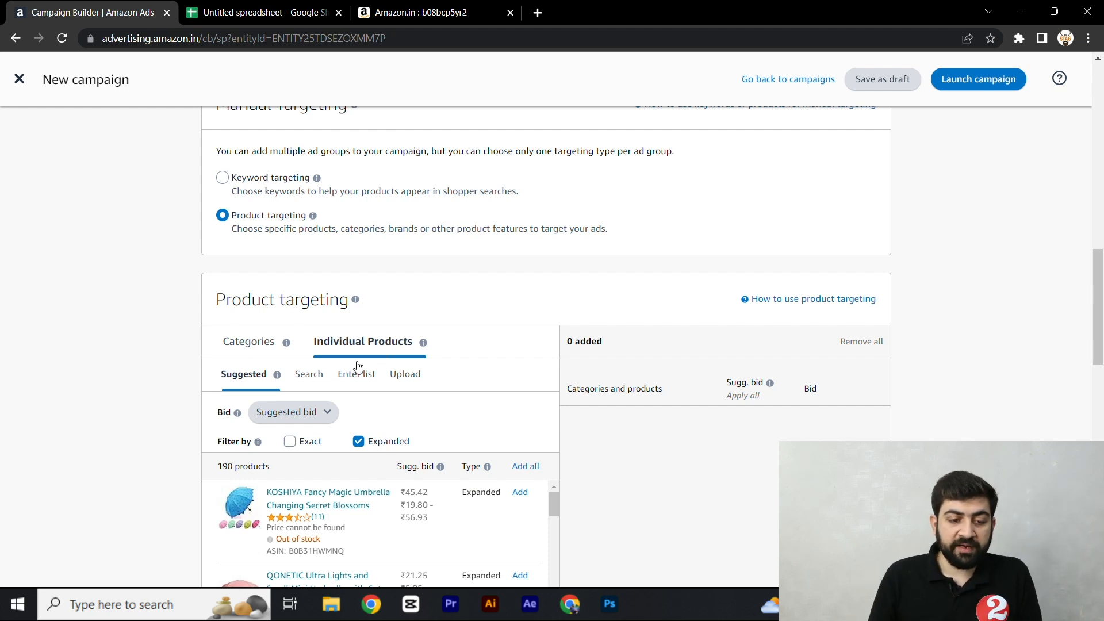
scroll(279, 387, down, 7)
scroll(489, 395, down, 4)
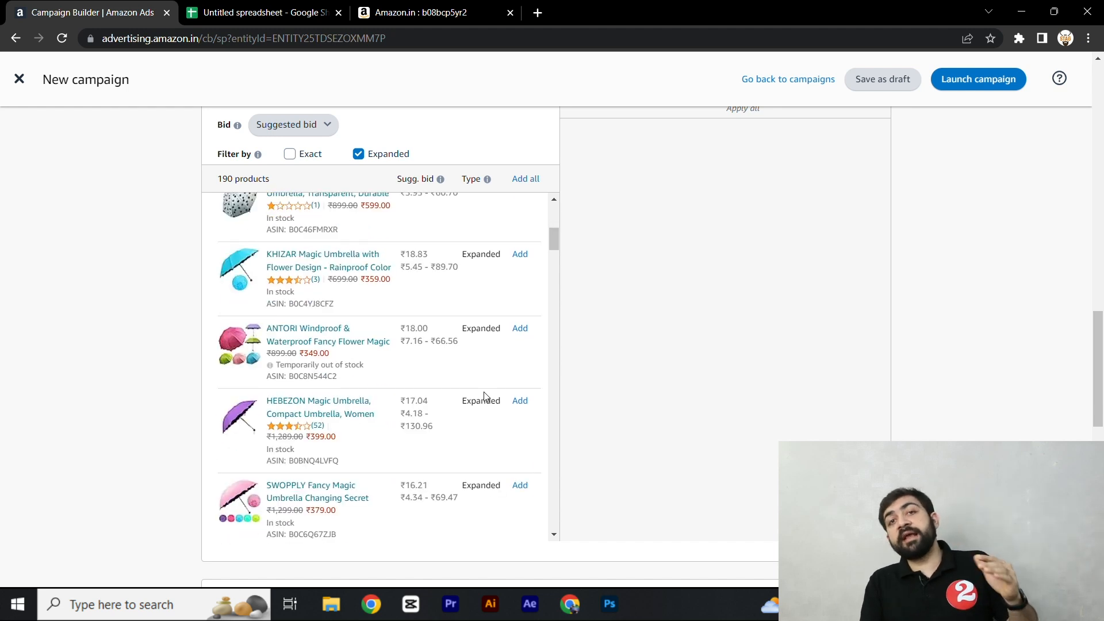
scroll(485, 397, up, 3)
scroll(656, 370, up, 3)
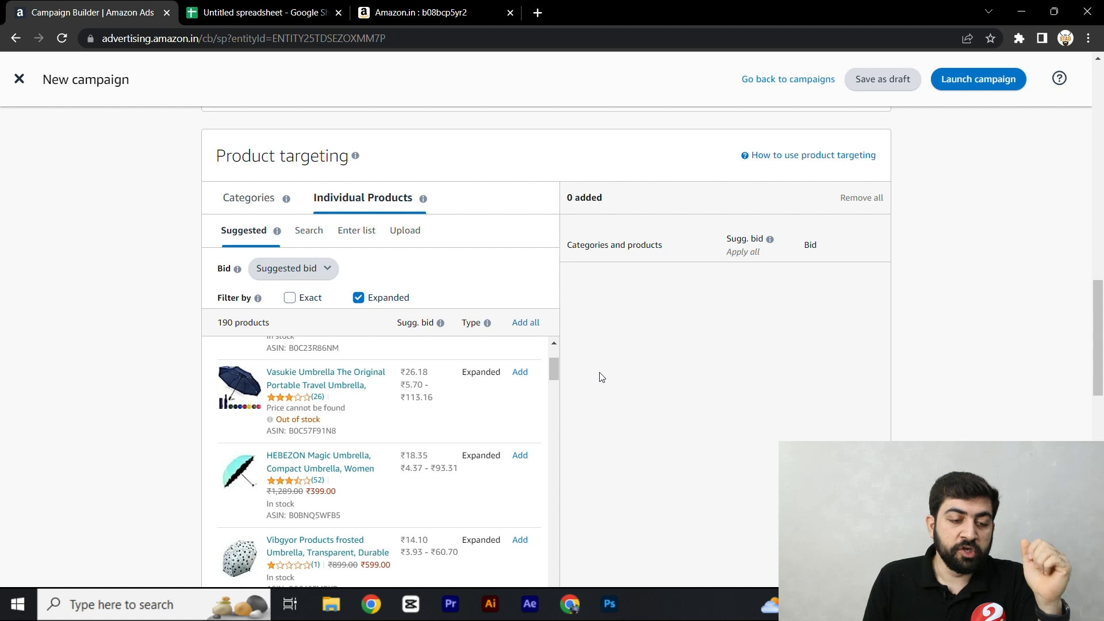
click(321, 240)
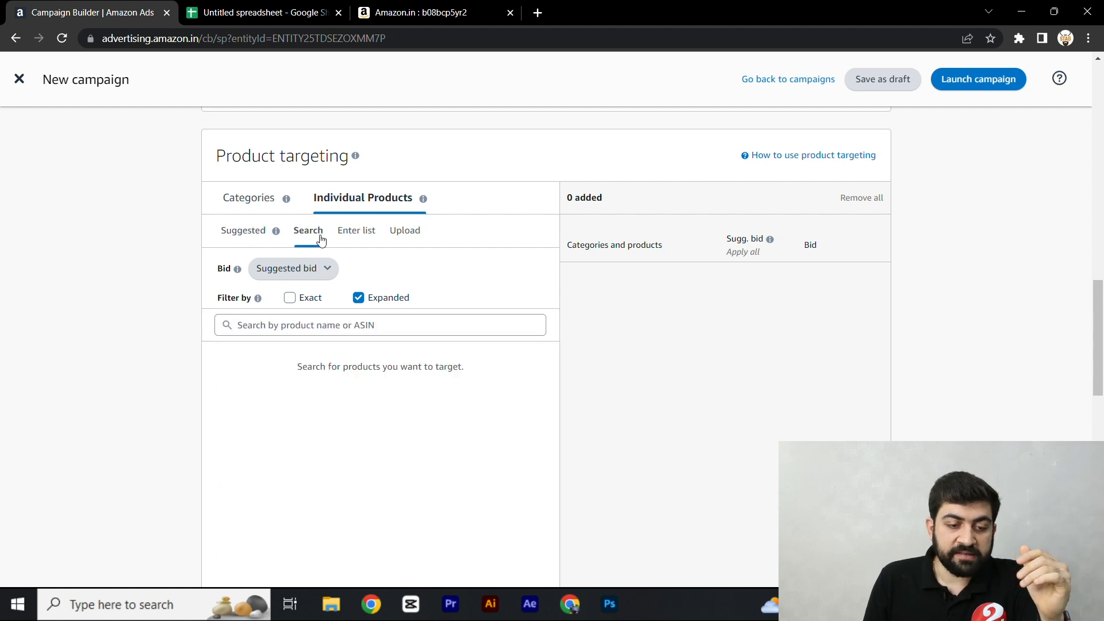
Step: Switch the individual product targeting to list entry and copy the yellow-highlighted product codes in rows 7 to 29 of the search term spreadsheet
click(324, 327)
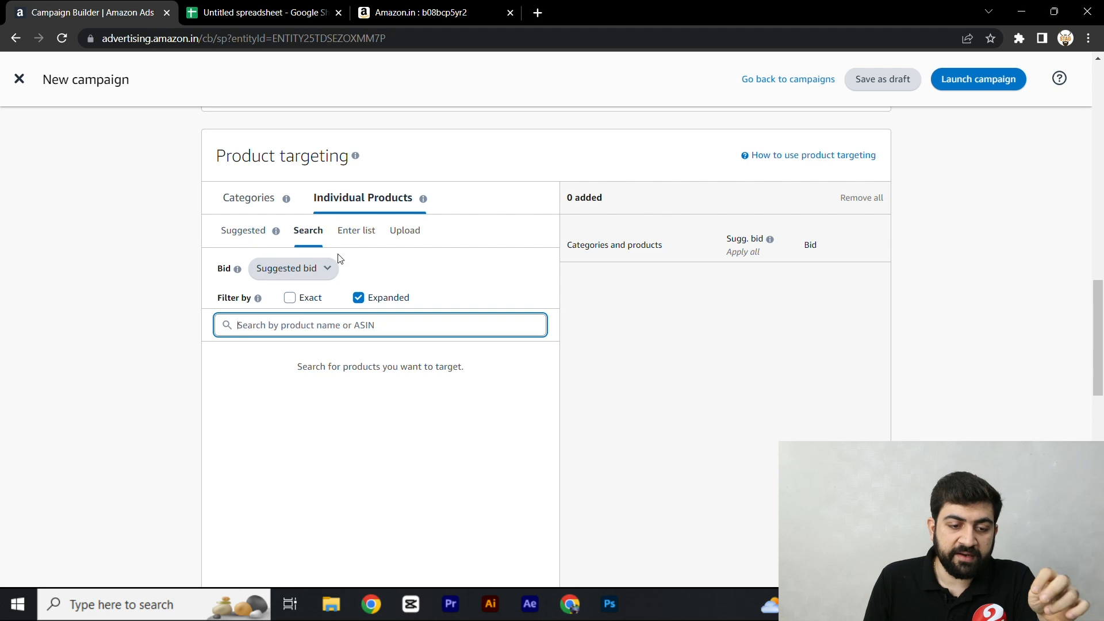
click(355, 232)
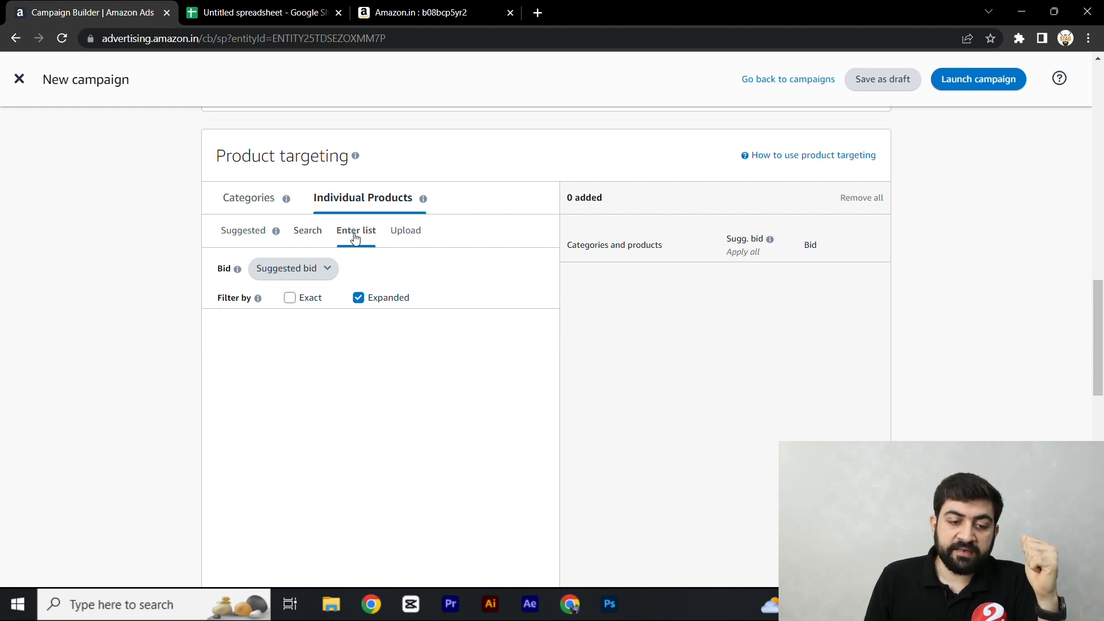
click(311, 9)
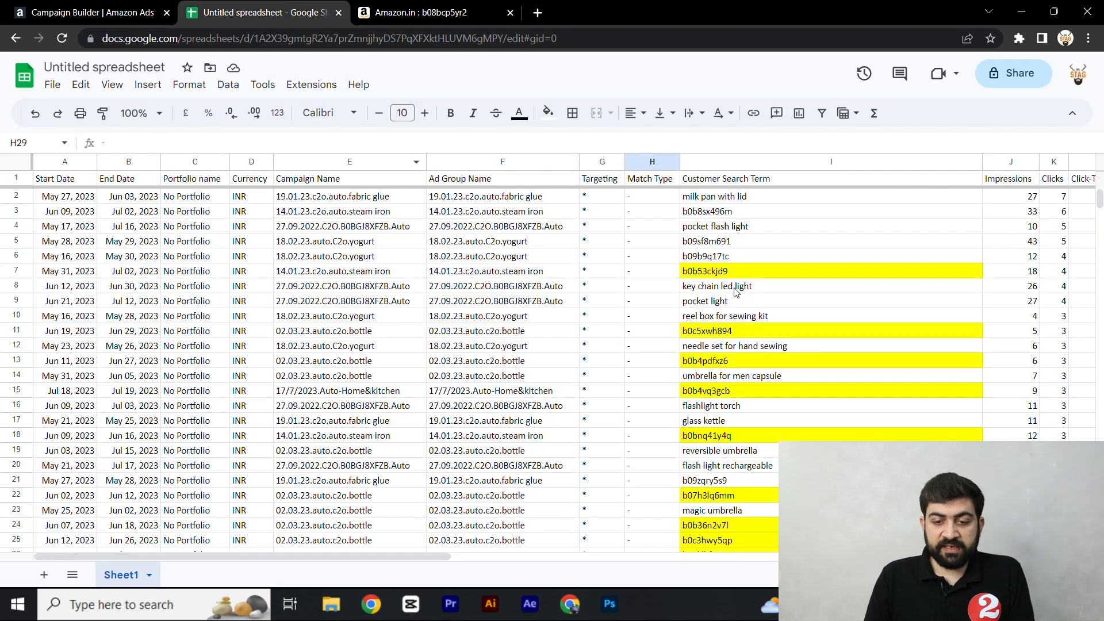
scroll(735, 287, down, 2)
click(718, 213)
ctrl+click(717, 268)
ctrl+click(717, 300)
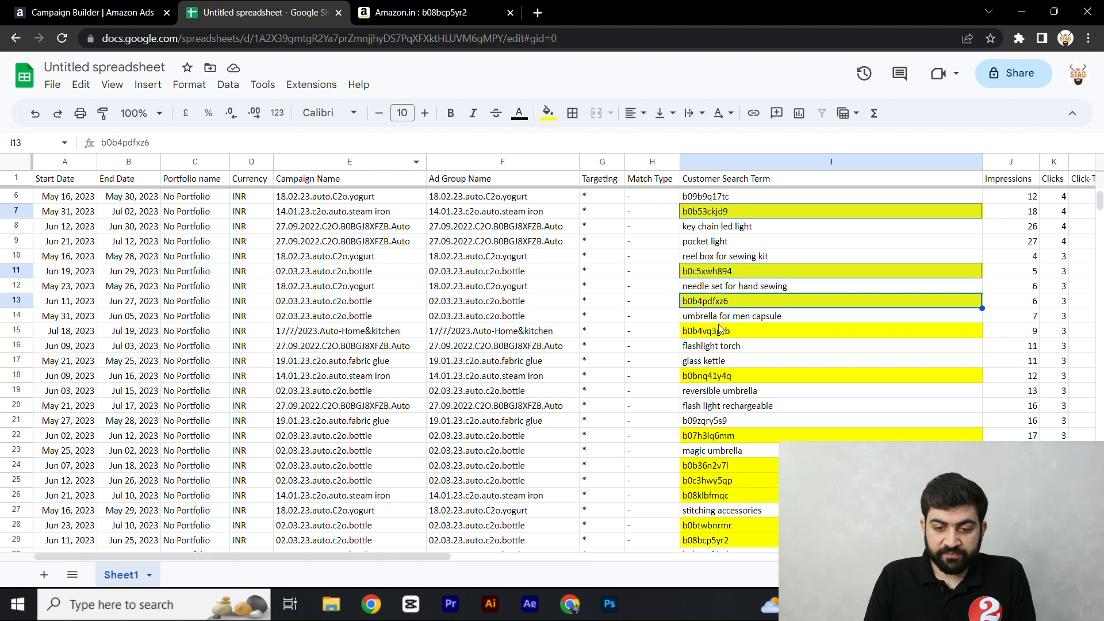
ctrl+click(721, 331)
ctrl+click(718, 375)
ctrl+click(716, 435)
ctrl+drag(714, 464, 710, 541)
key(ctrl+c)
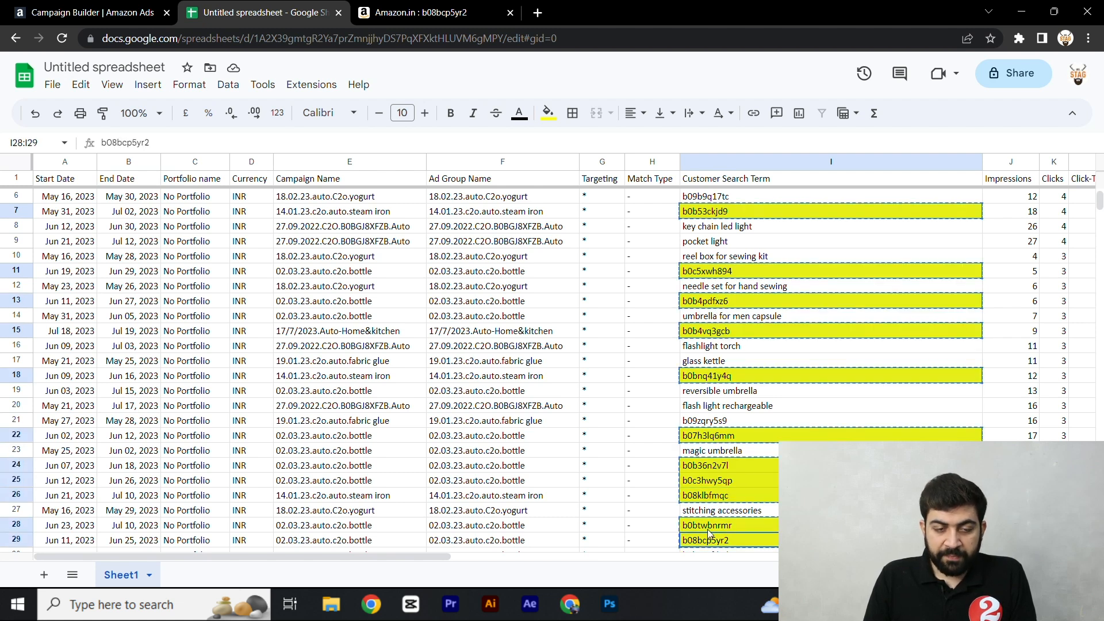
Step: Return to the campaign builder and paste the copied product codes into the product targeting list
click(92, 12)
click(380, 351)
key(ctrl+v)
scroll(378, 350, up, 3)
scroll(376, 347, up, 1)
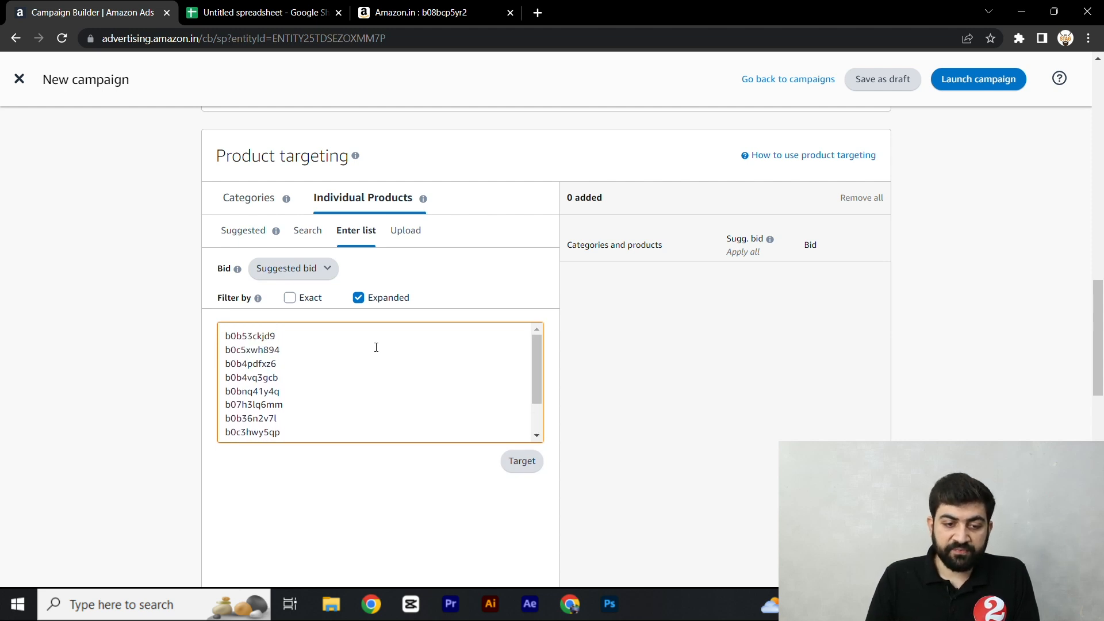
Step: Review the available bid options and the Exact and Expanded filters for the product targets
drag(217, 272, 233, 270)
click(303, 272)
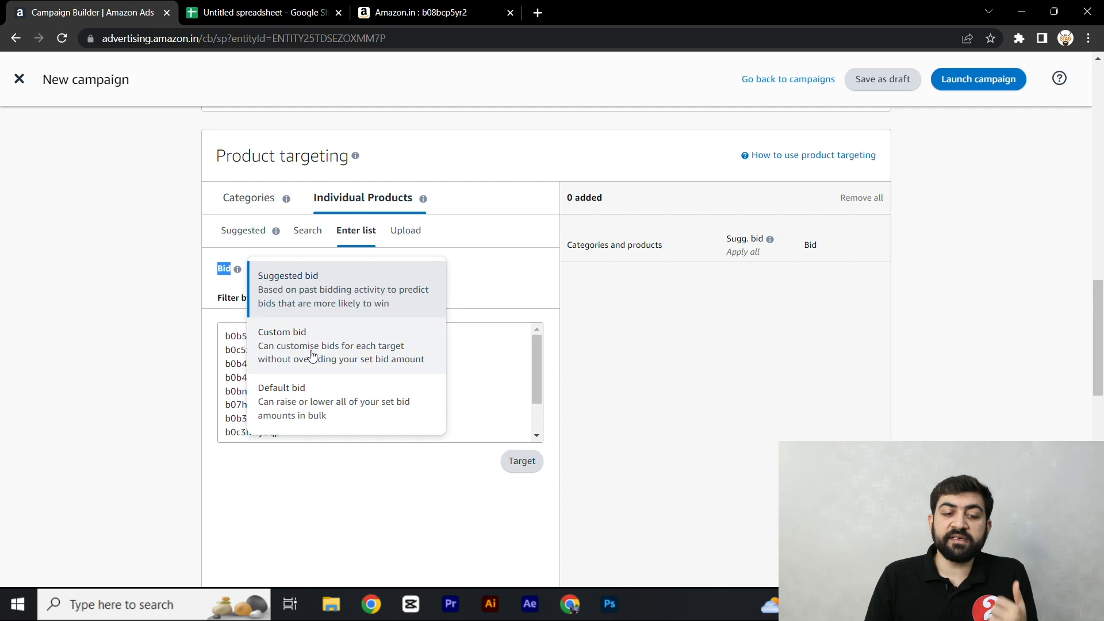
click(485, 296)
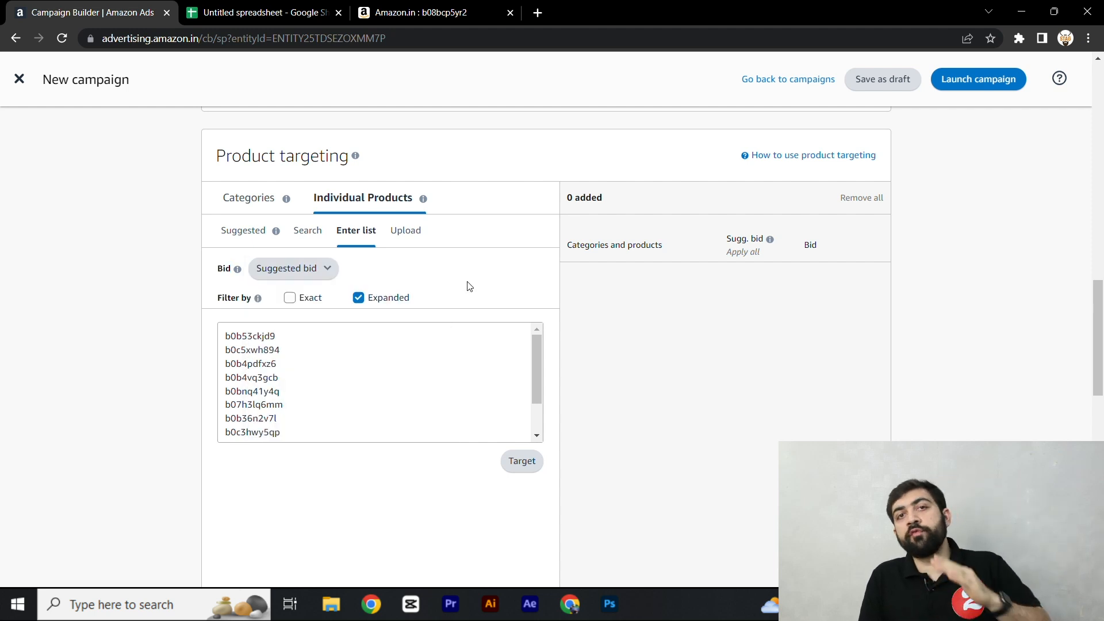
drag(218, 298, 246, 302)
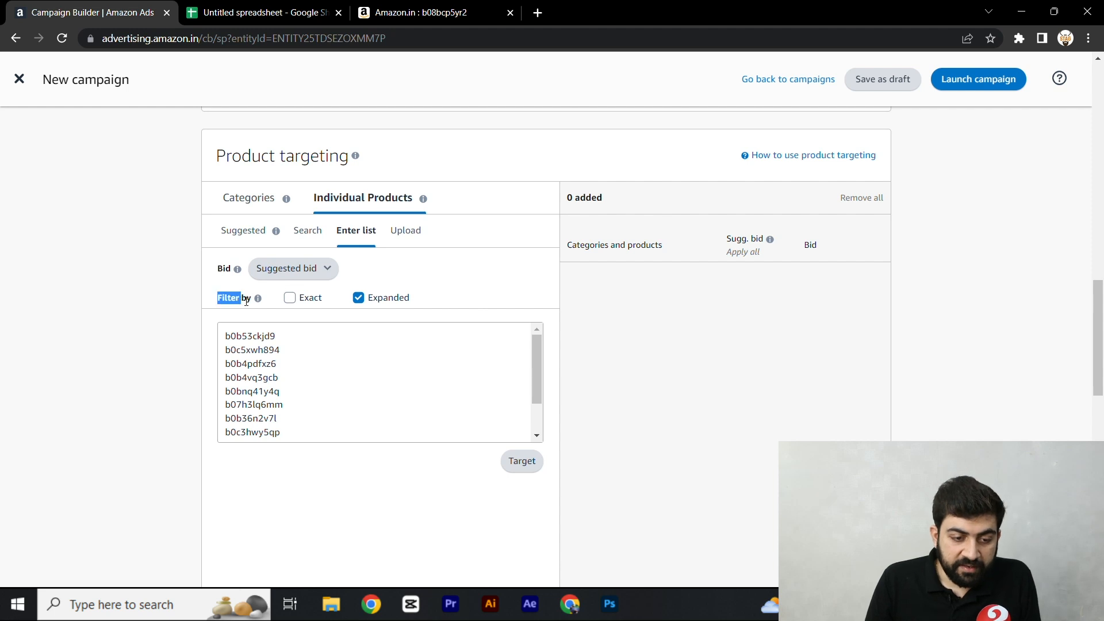
click(344, 306)
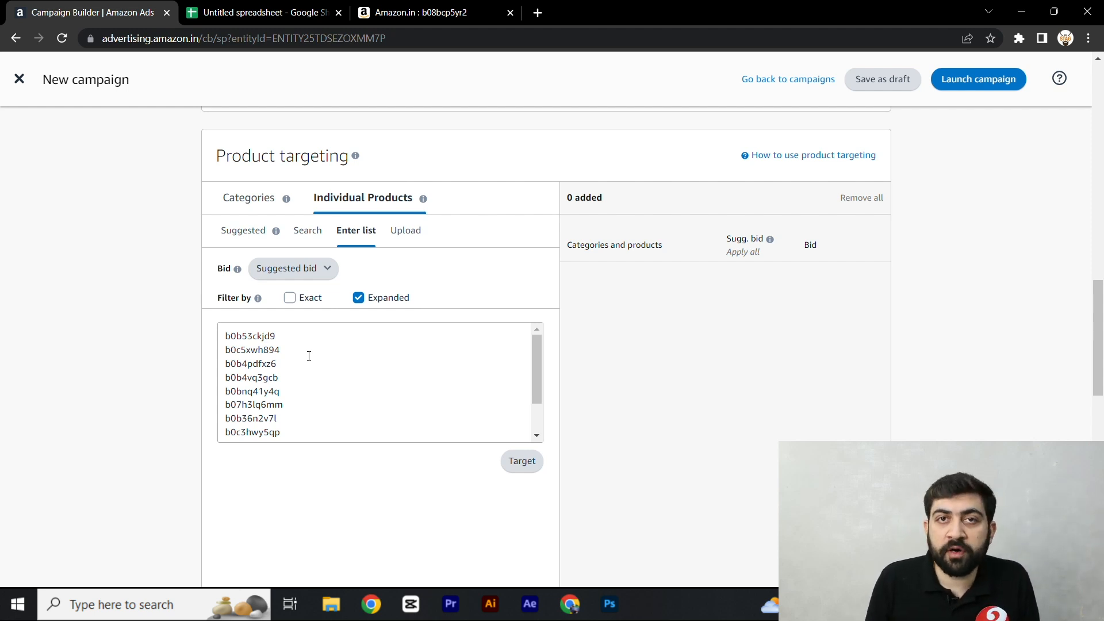
double_click(393, 300)
click(450, 303)
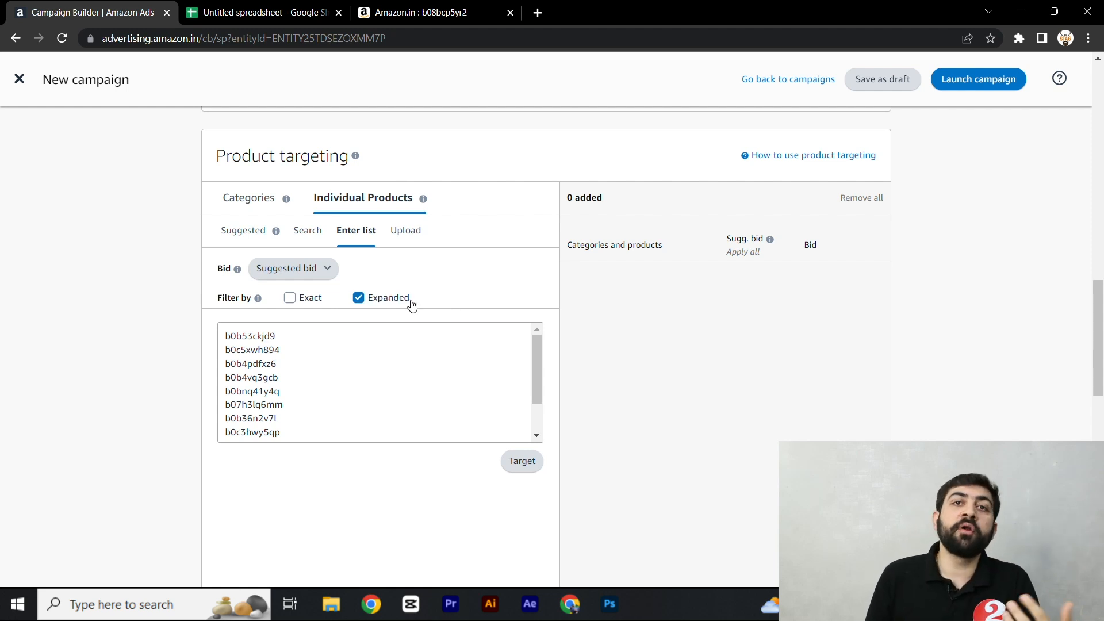
Step: Filter the targeting by Exact only instead of Expanded and add the listed product codes as targets
click(379, 298)
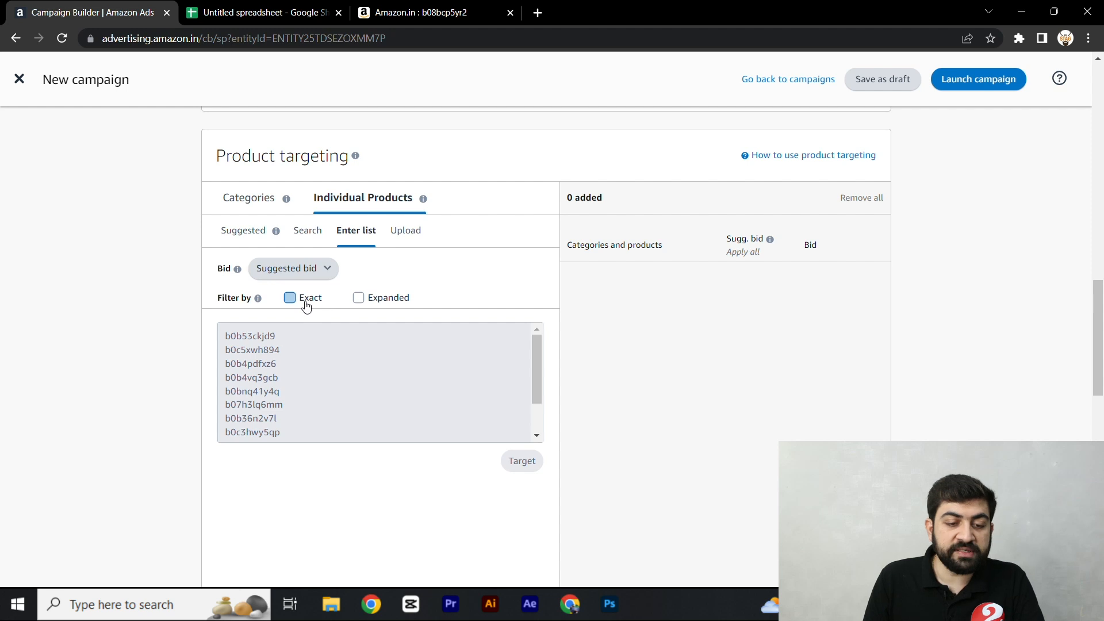
click(306, 305)
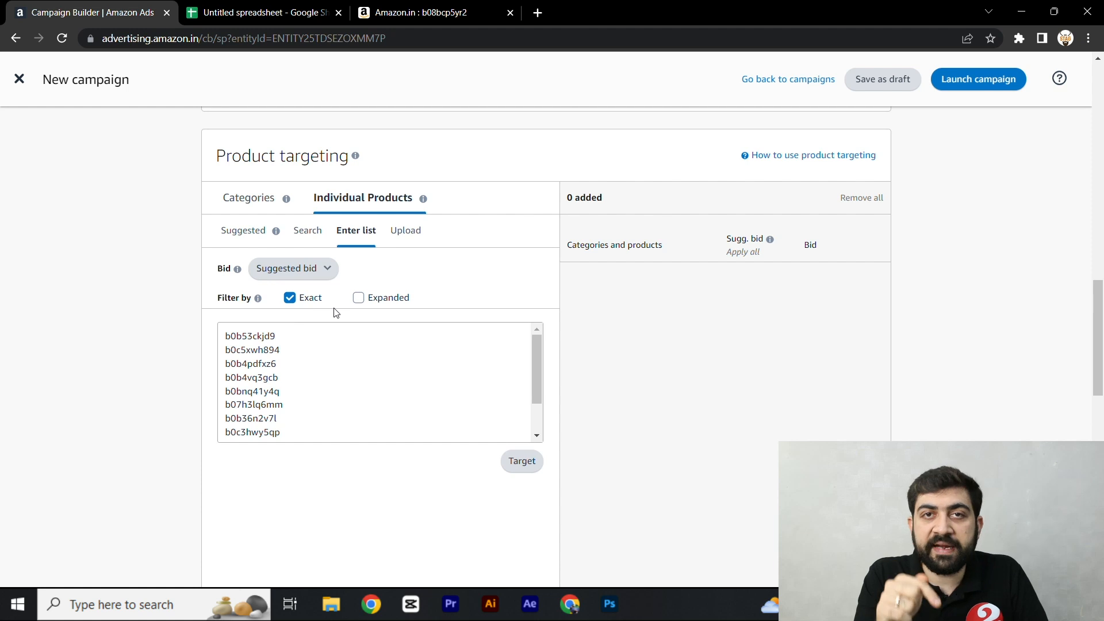
click(519, 466)
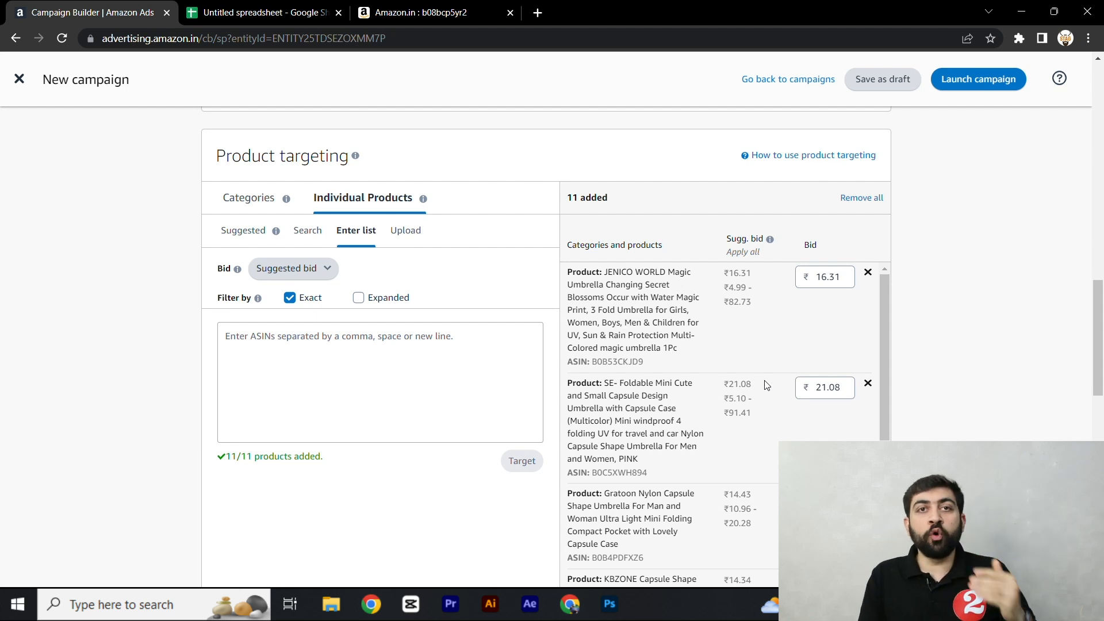
Step: Look through the added target products and examine their suggested bids and bid ranges
scroll(767, 388, down, 10)
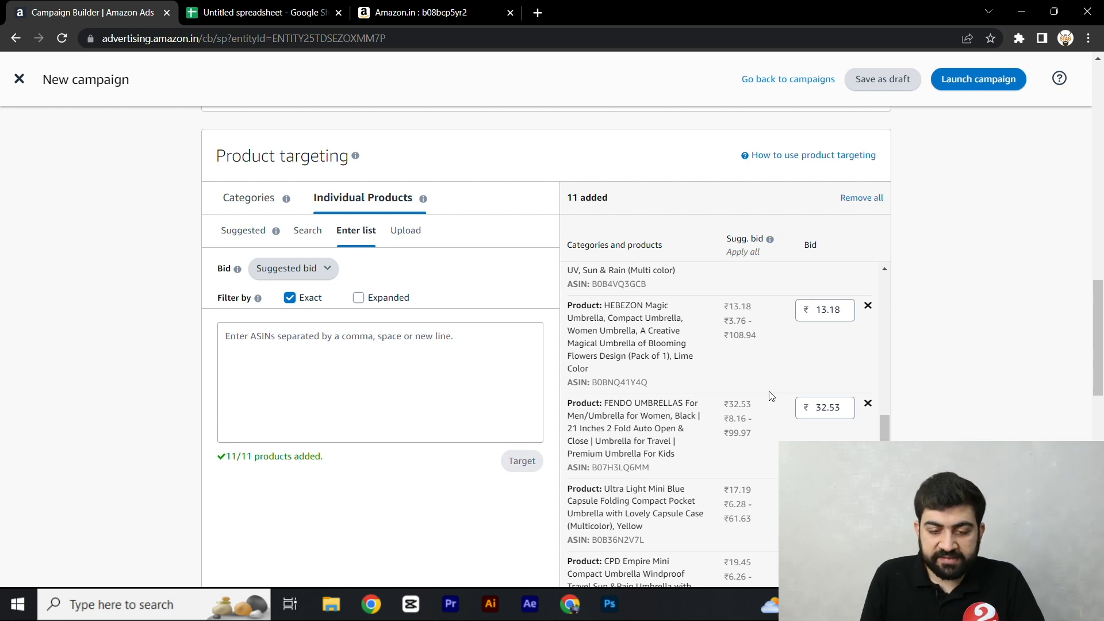
scroll(770, 396, down, 4)
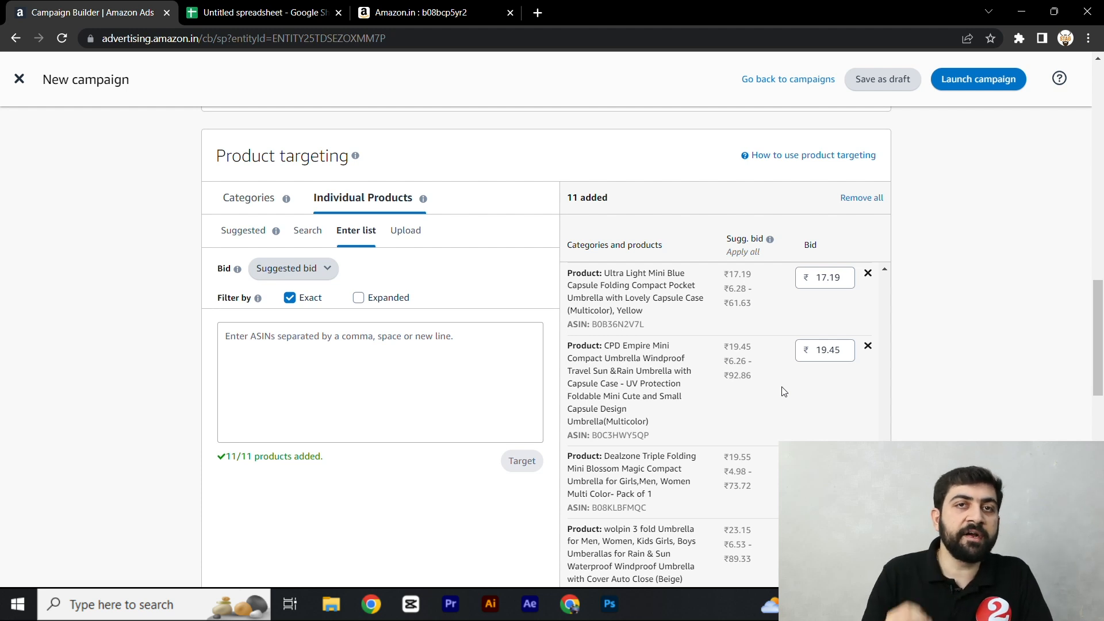
scroll(783, 392, down, 6)
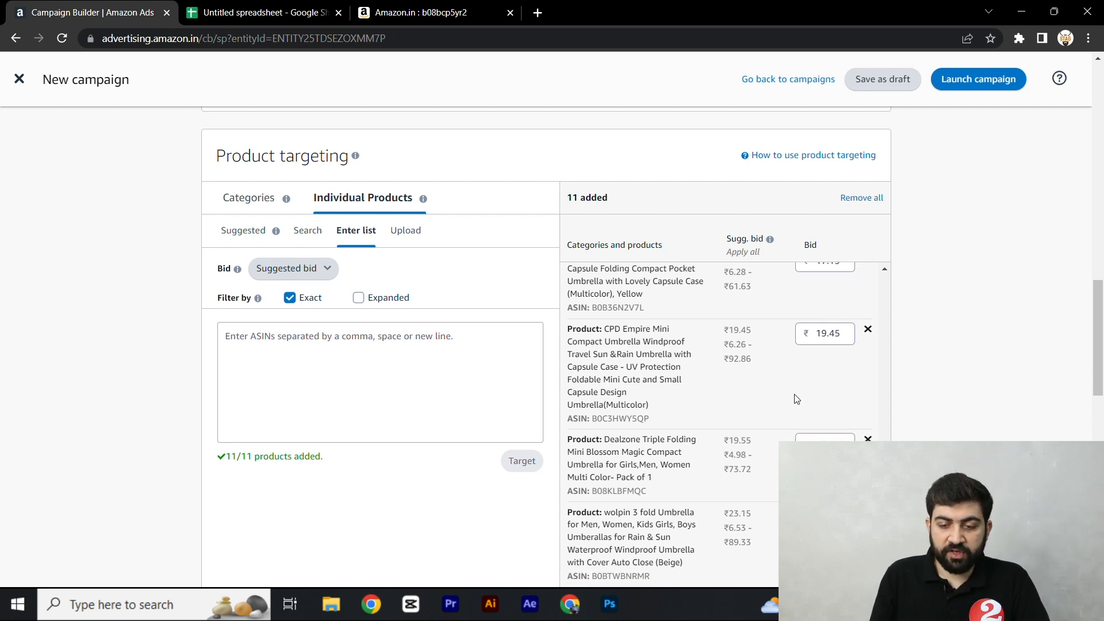
scroll(850, 381, down, 1)
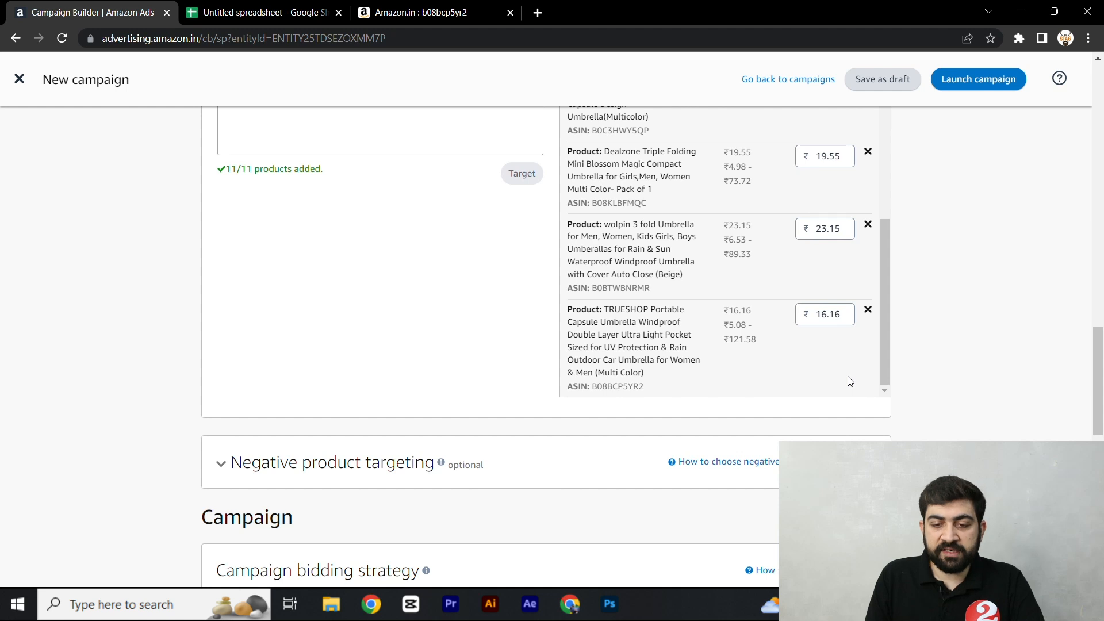
drag(724, 310, 730, 332)
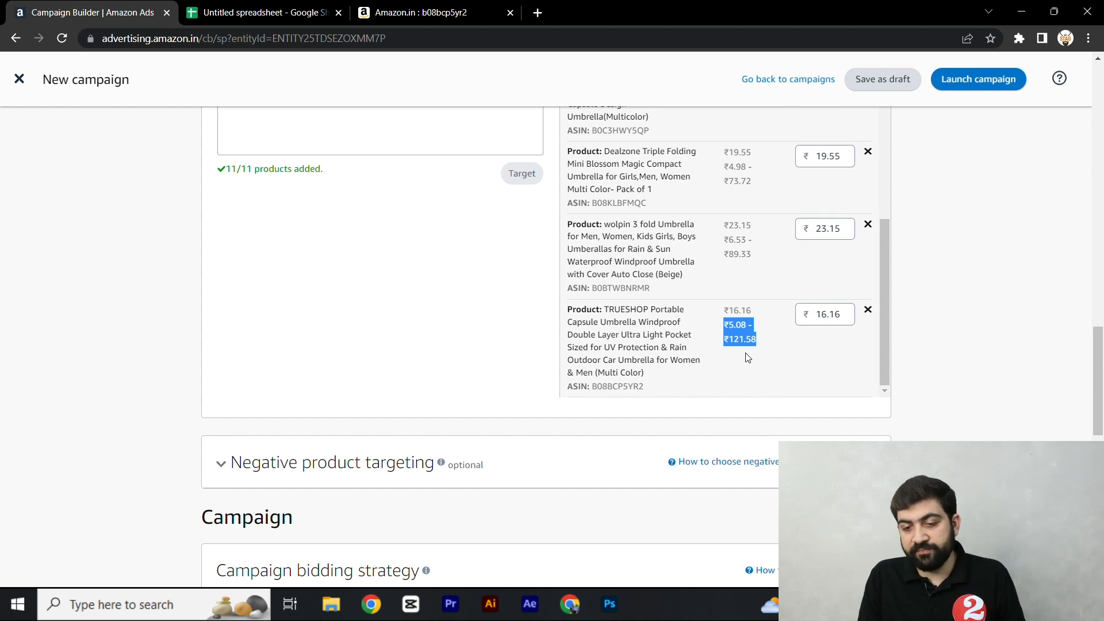
click(748, 357)
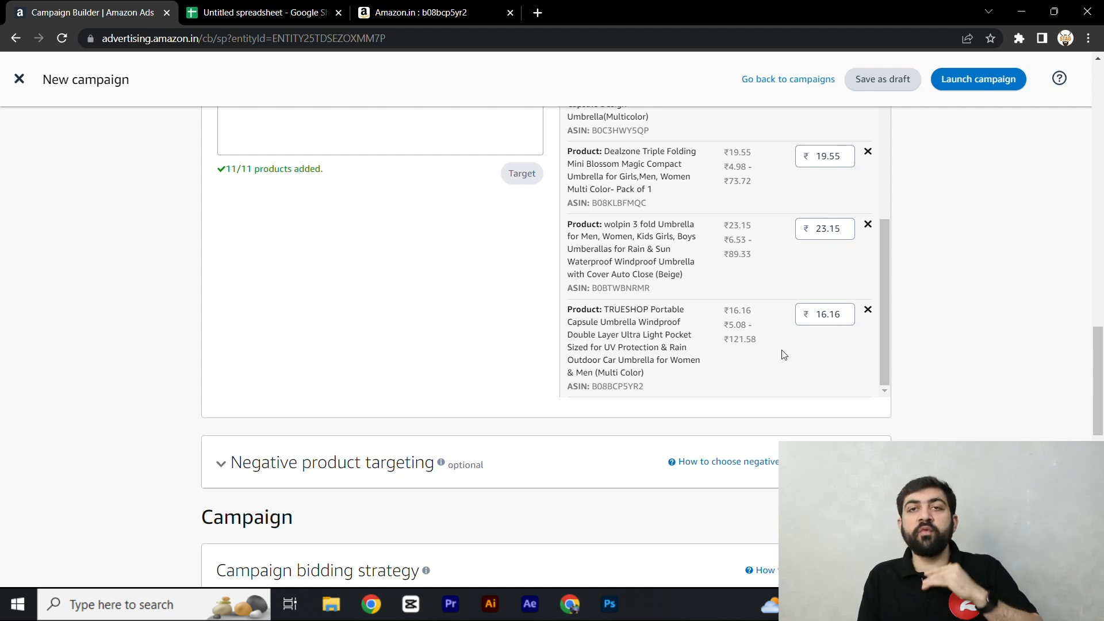
Step: Look at the optional negative product targeting section for excluding brands and products, and collapse it again
scroll(769, 365, down, 2)
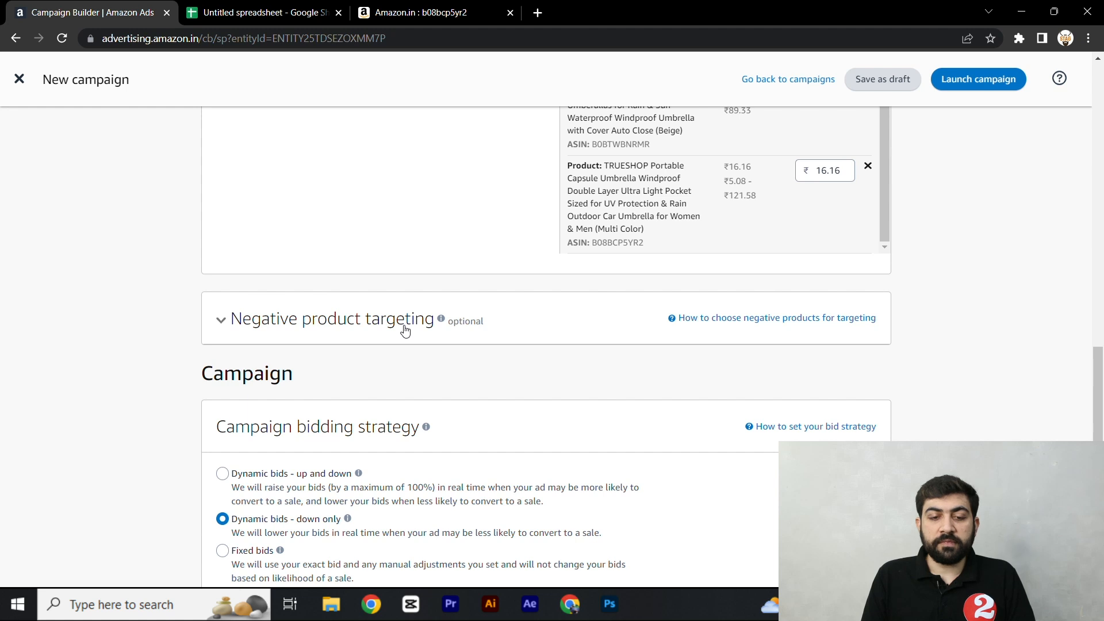
click(347, 329)
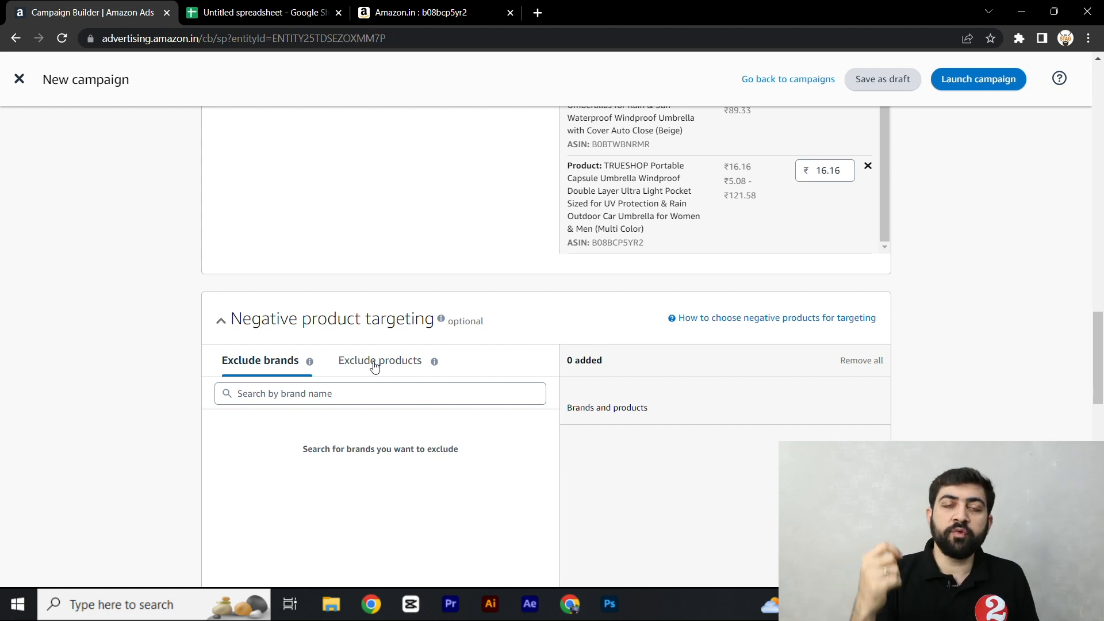
scroll(374, 366, up, 6)
scroll(368, 354, down, 8)
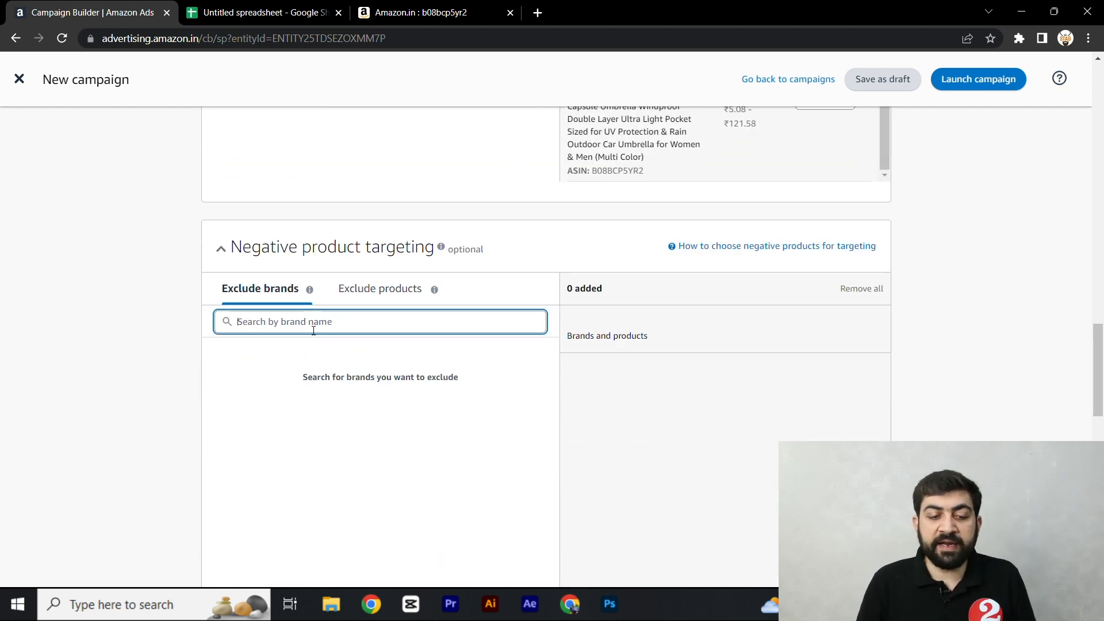
click(375, 253)
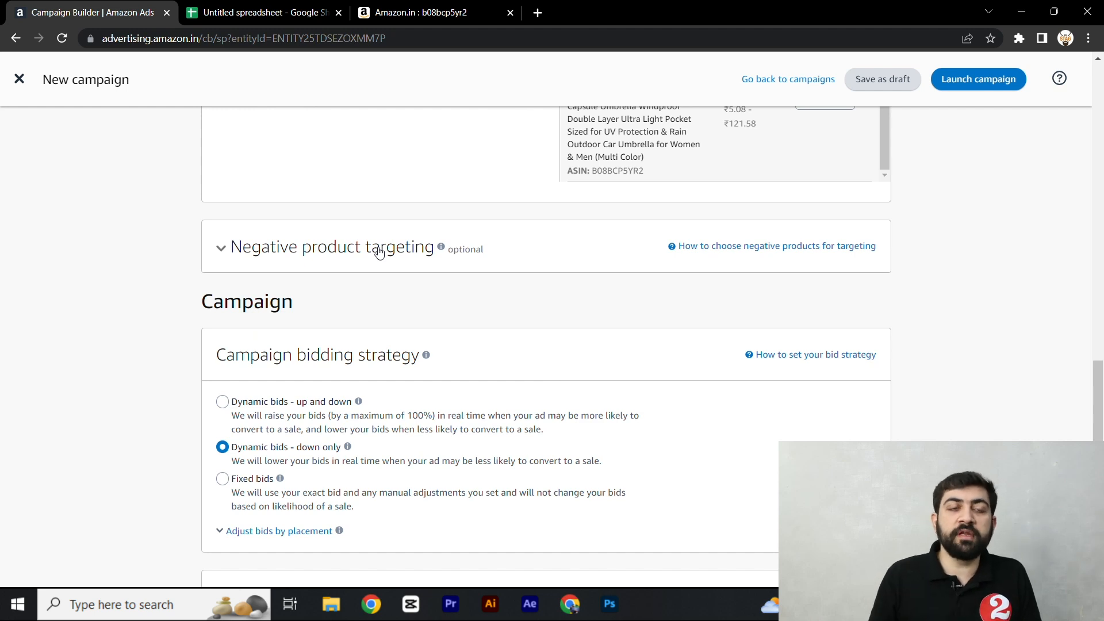
Step: Try the Fixed bids campaign bidding strategy and switch back to Dynamic bids - down only
scroll(377, 251, down, 1)
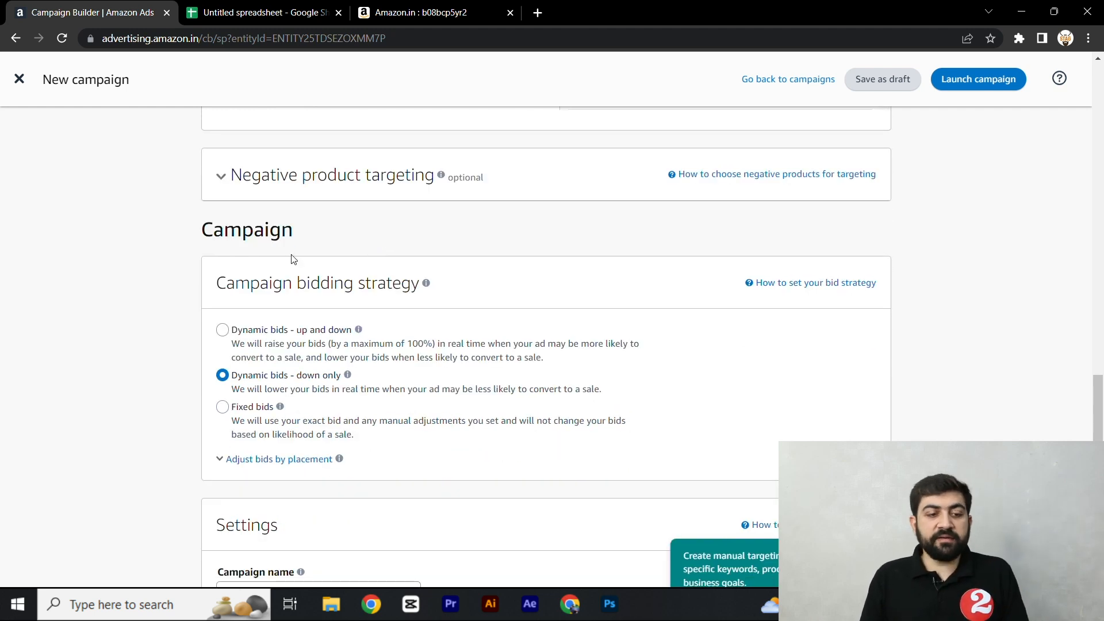
double_click(229, 240)
triple_click(233, 289)
click(397, 235)
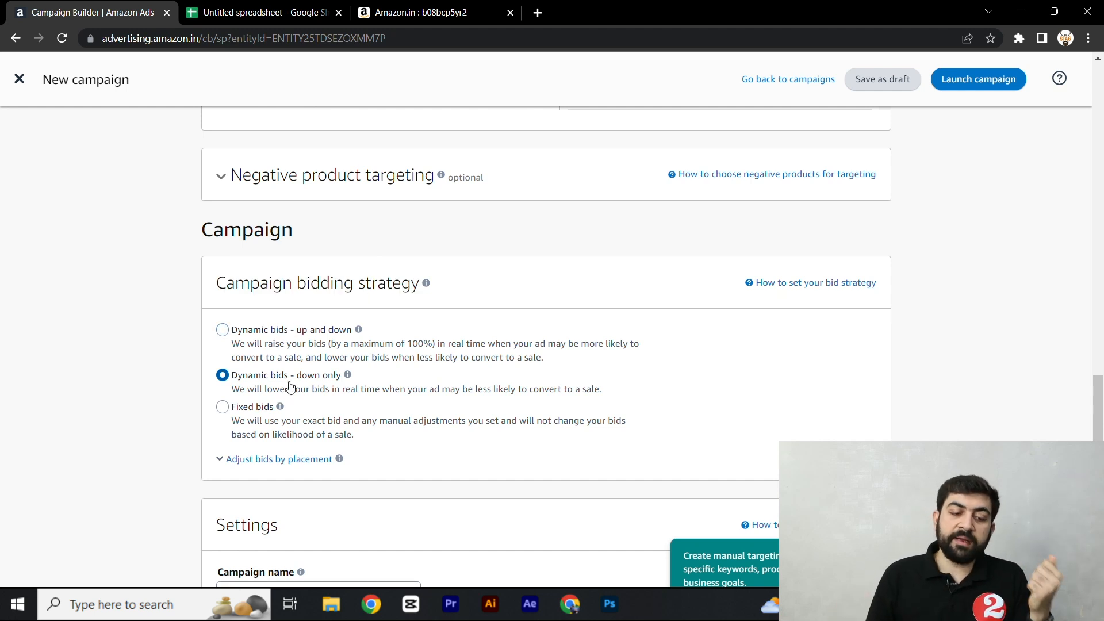
mouse_move(270, 410)
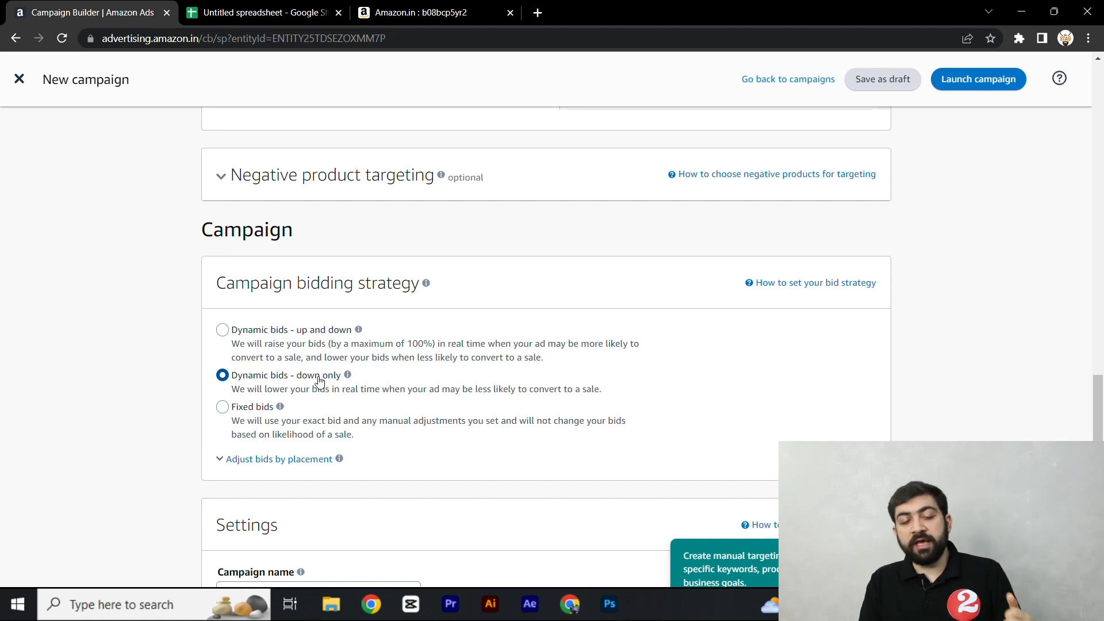
click(266, 407)
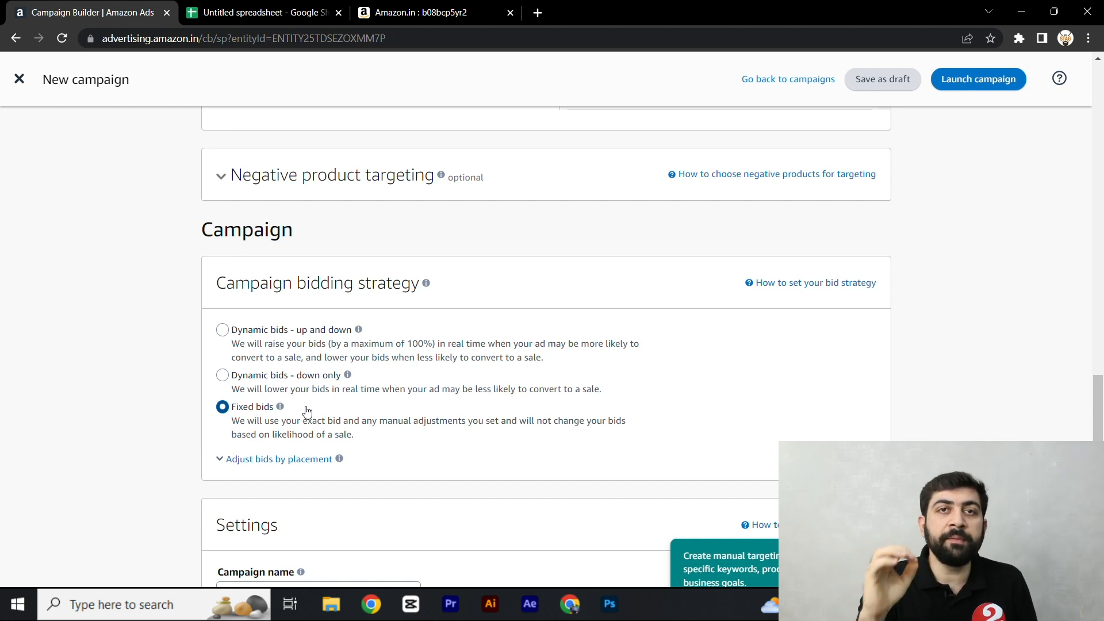
click(297, 388)
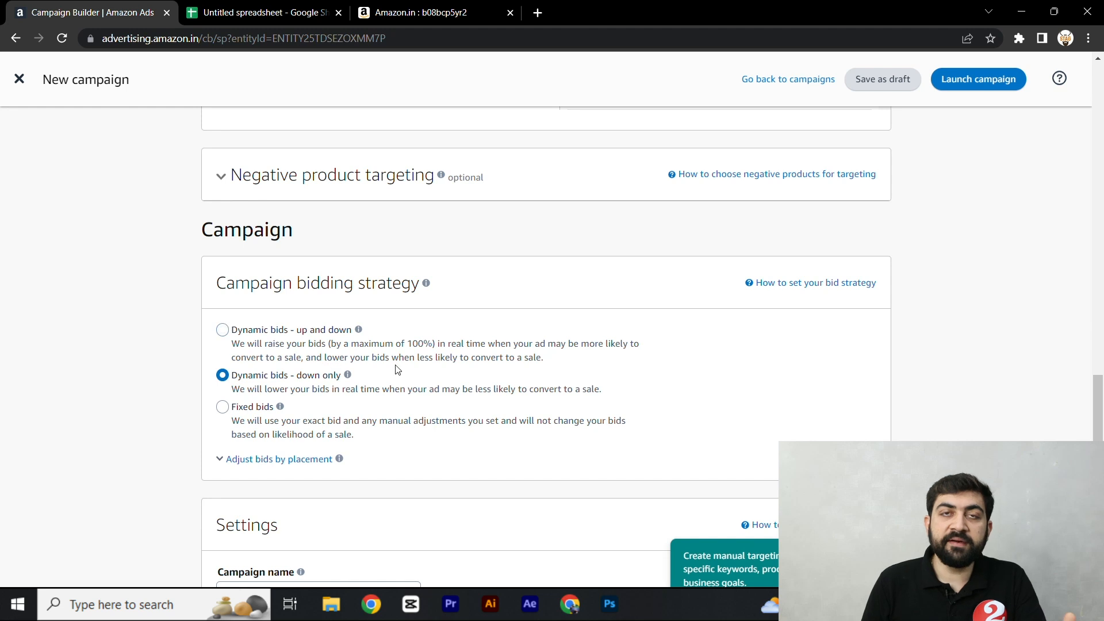
Step: Copy the ad group name and use it as the campaign name, 20.7-umbrella-600-producttragetting
scroll(402, 367, down, 4)
scroll(411, 381, up, 15)
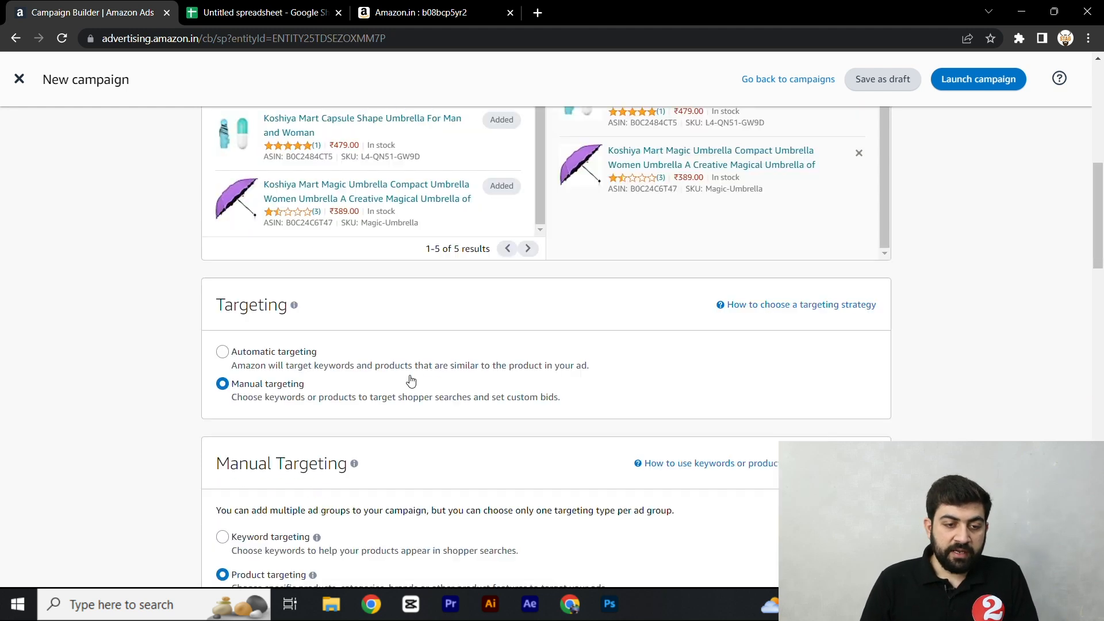
scroll(410, 381, up, 6)
triple_click(358, 313)
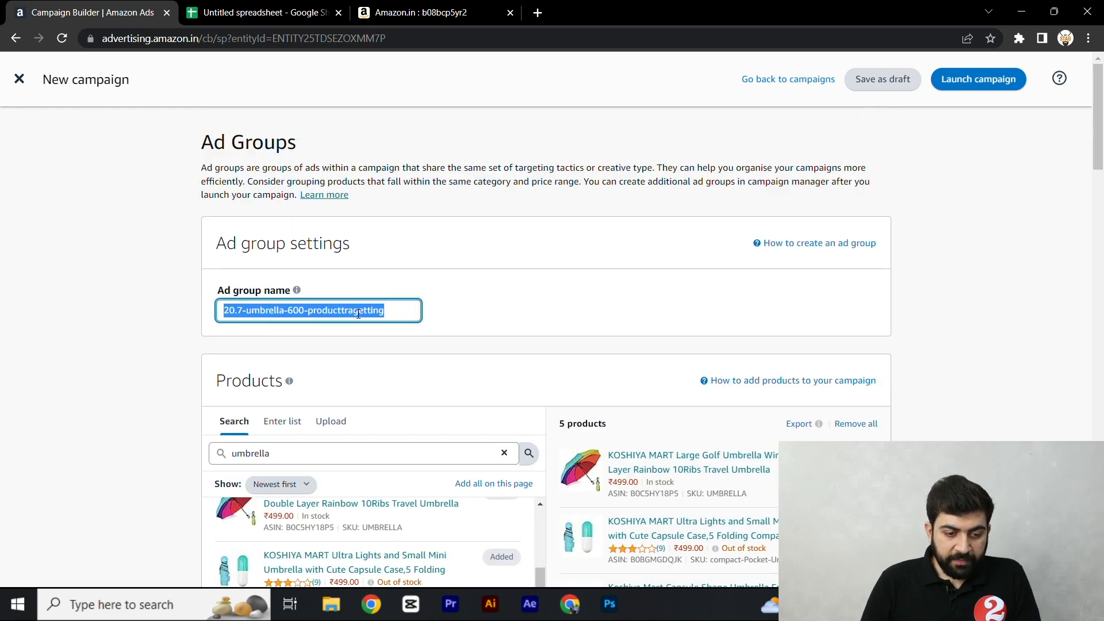
scroll(358, 313, down, 20)
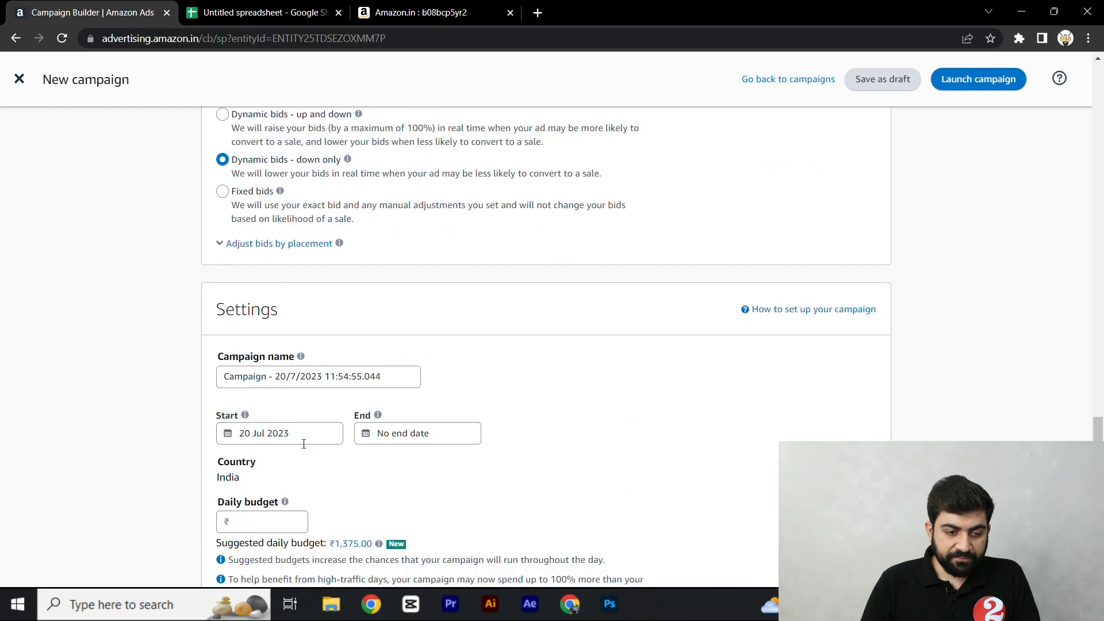
triple_click(288, 376)
key(ctrl+v)
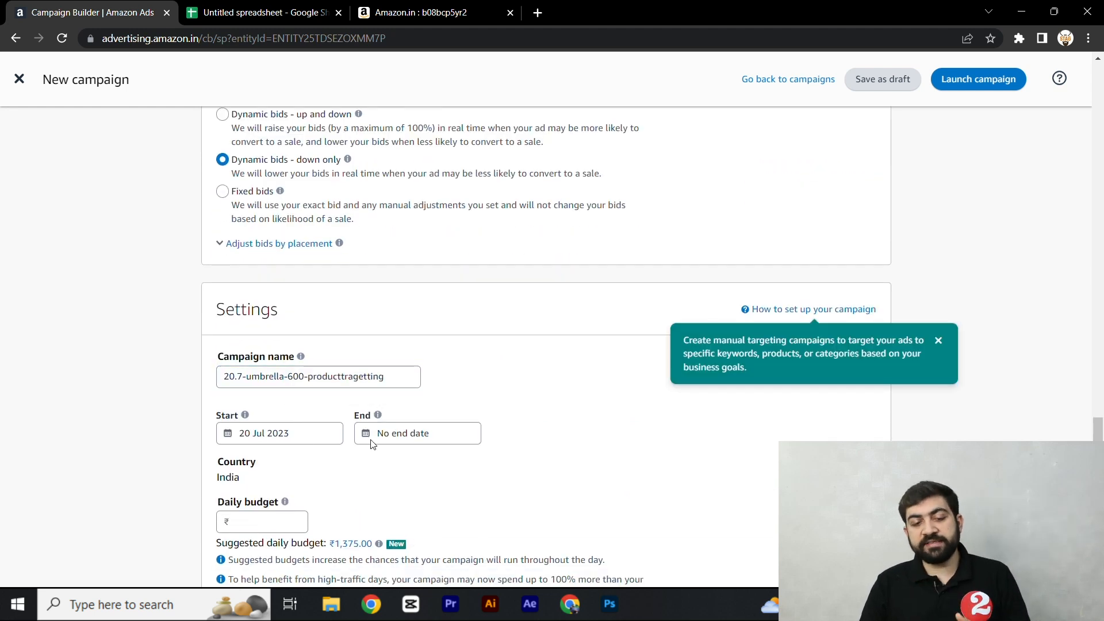
Step: Set the daily budget to the suggested ₹1,375.00 and launch the campaign
click(261, 527)
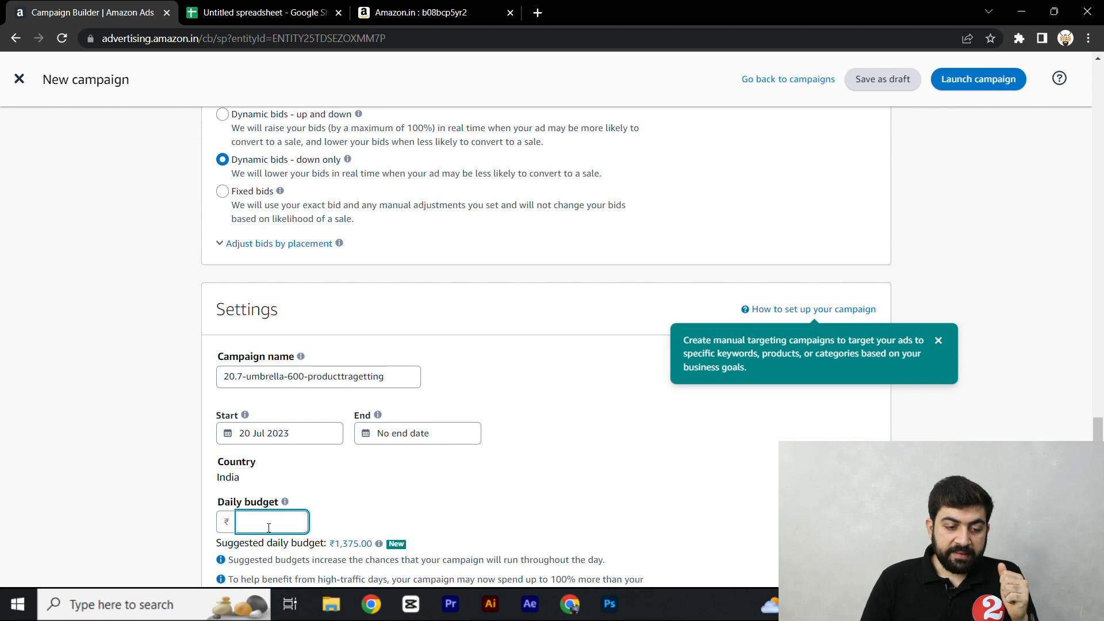
scroll(562, 433, up, 12)
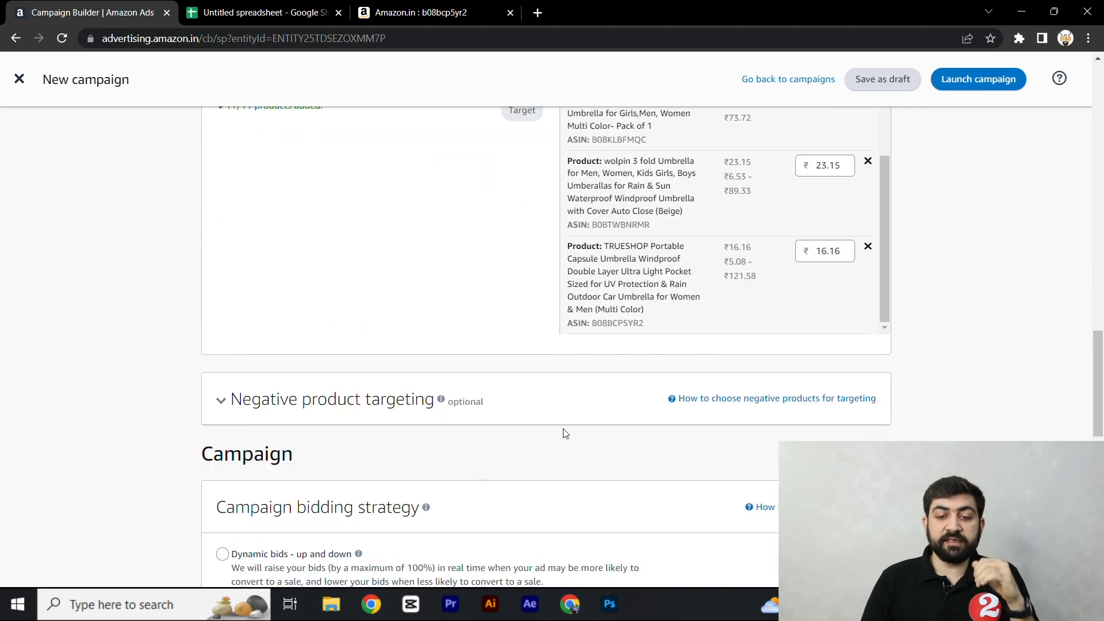
scroll(809, 344, down, 12)
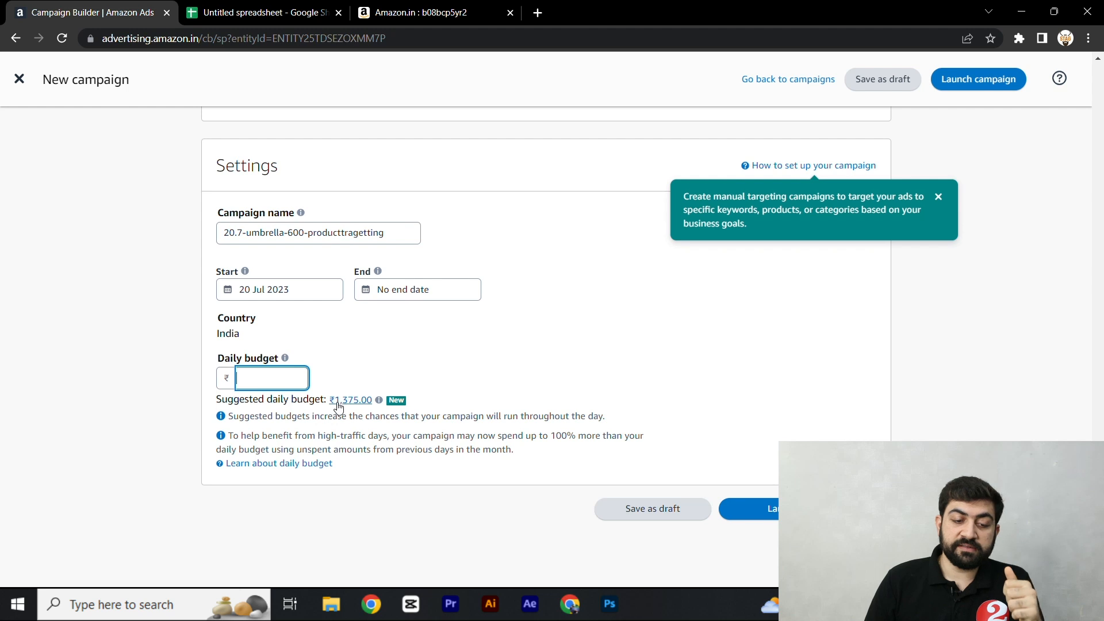
click(350, 400)
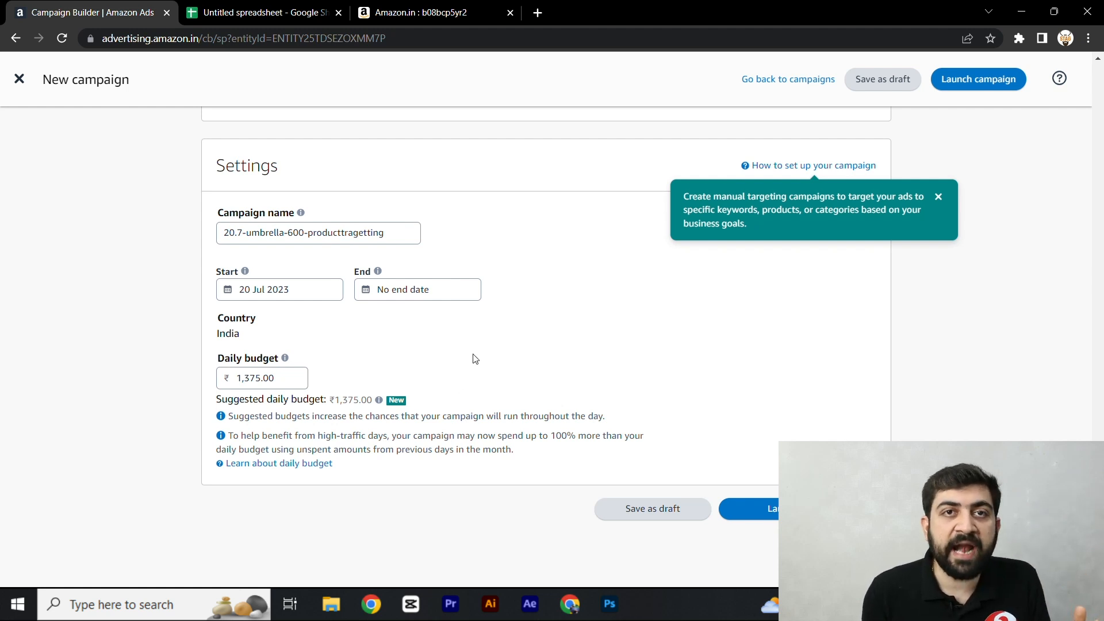
scroll(475, 359, down, 1)
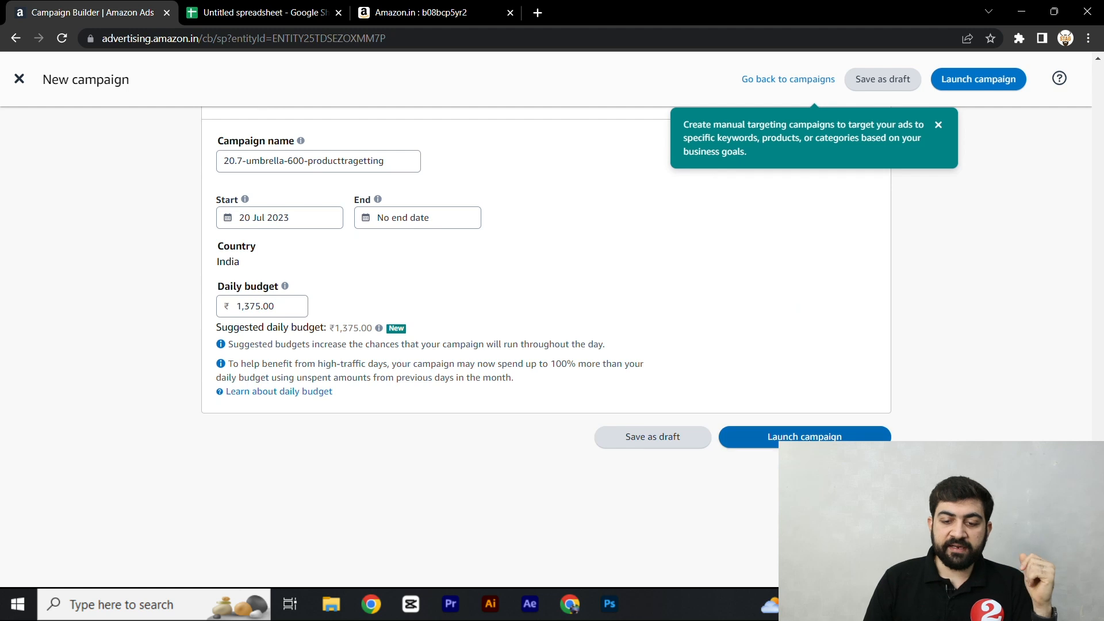
click(806, 437)
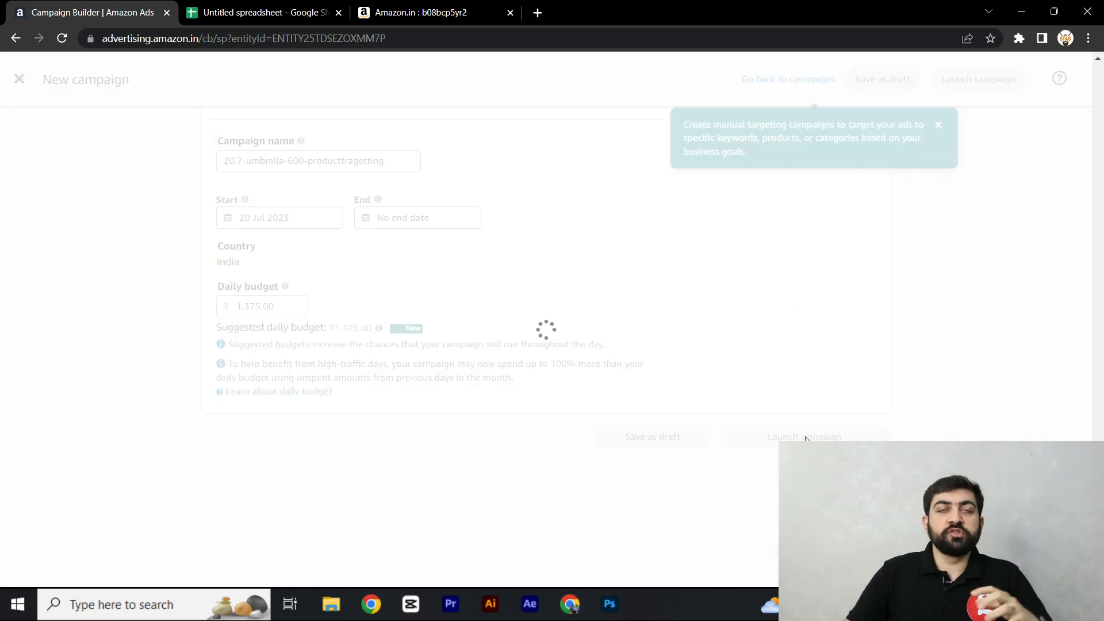